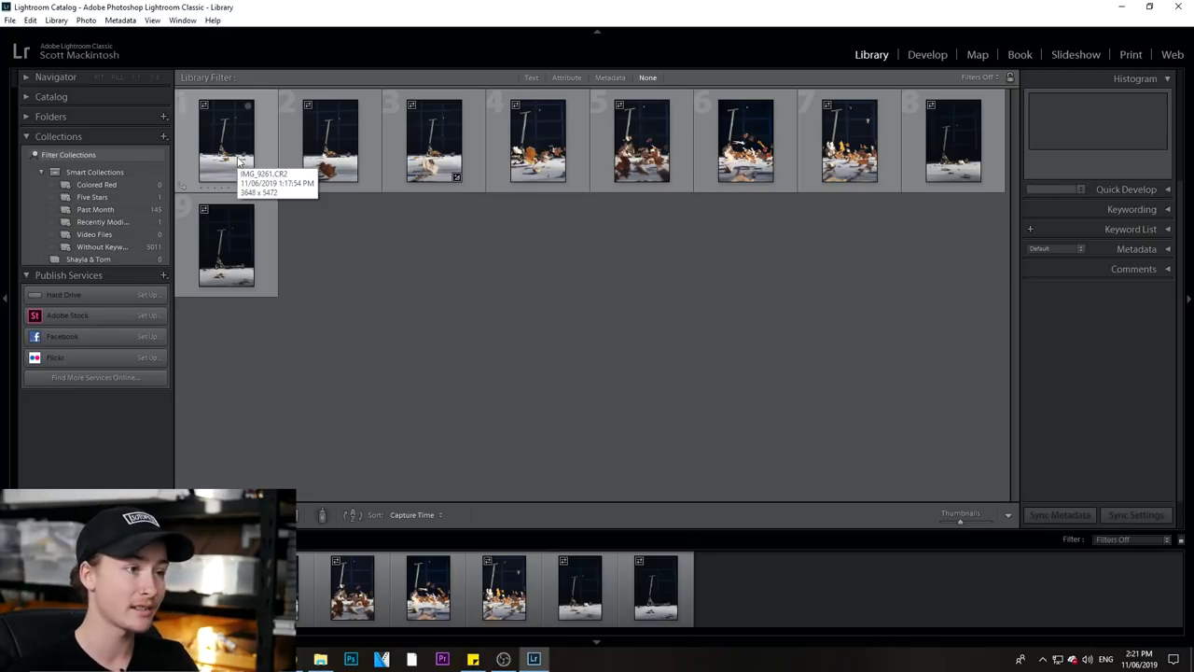
Step: Open the first scooter shot in Loupe view and compare the early burst frames
double_click(238, 161)
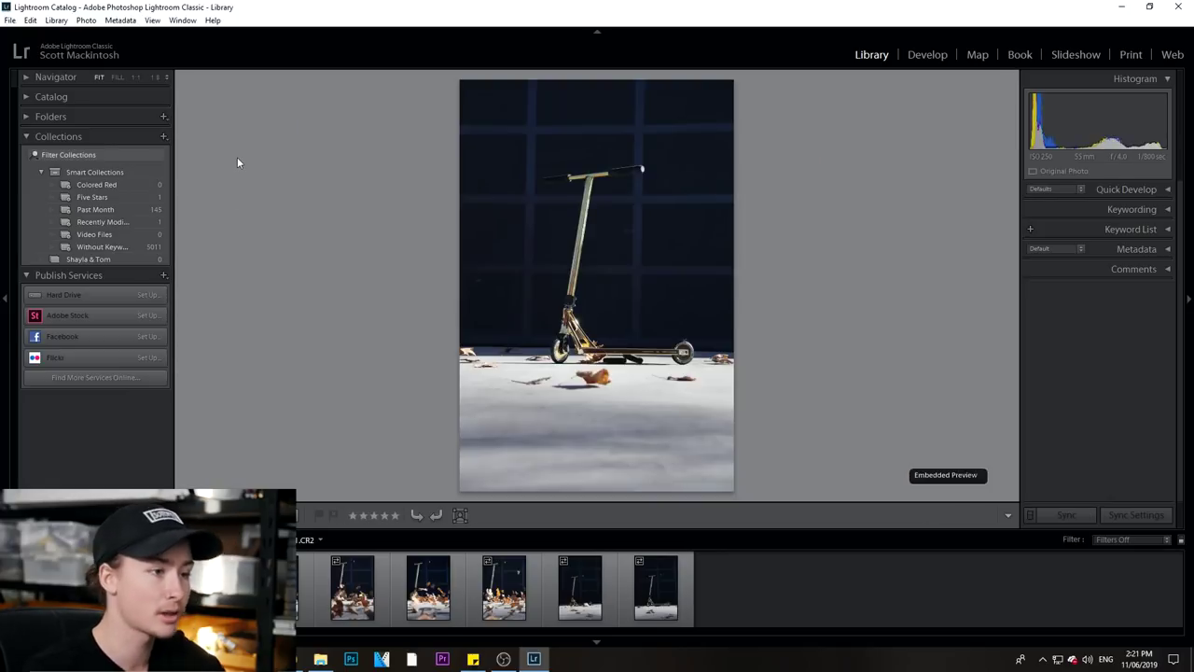
key(Right)
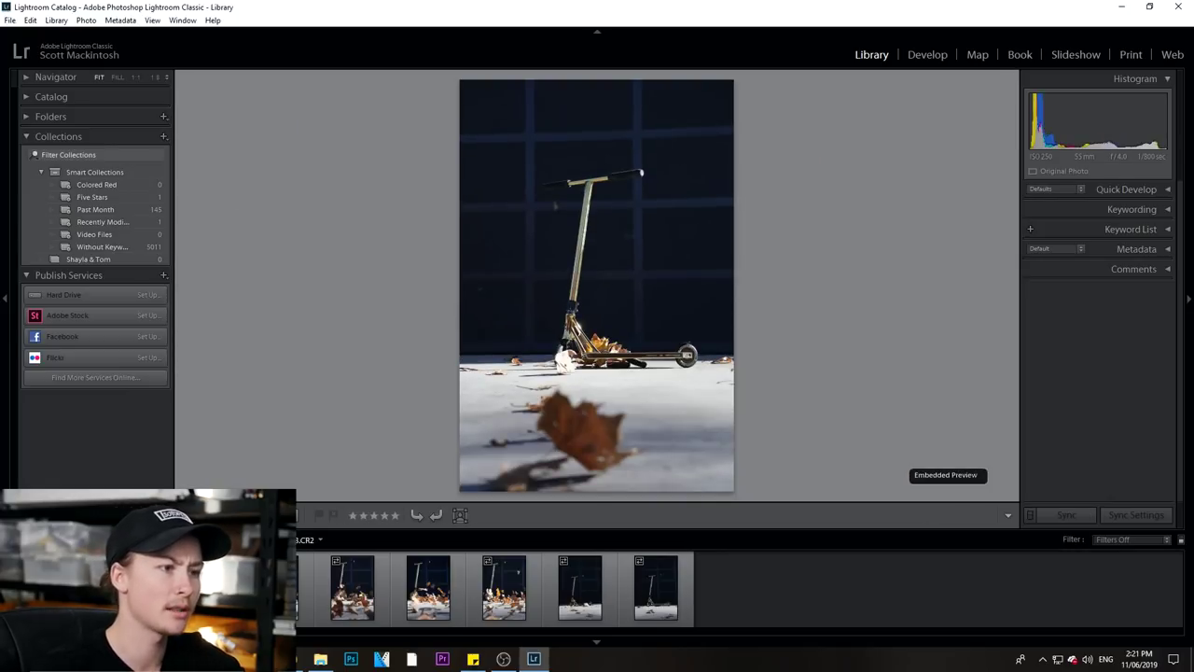
key(Right)
key(Right)
key(Right)
key(Right)
key(Right)
key(Right)
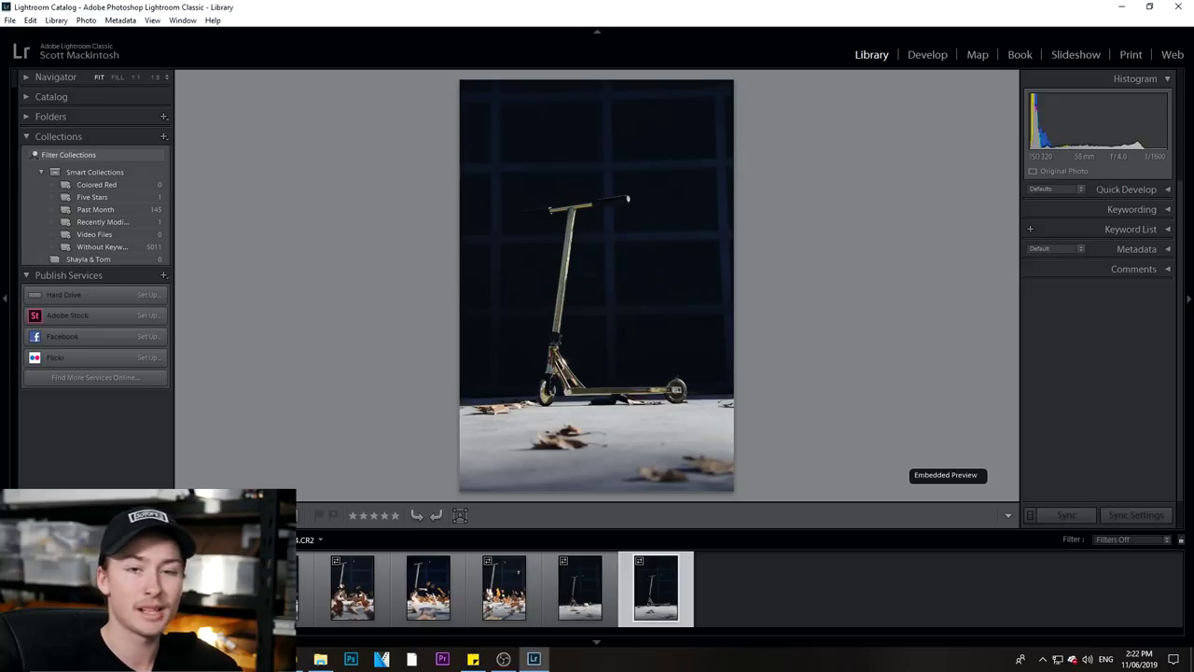
key(Left)
key(Left)
key(Left)
key(Left)
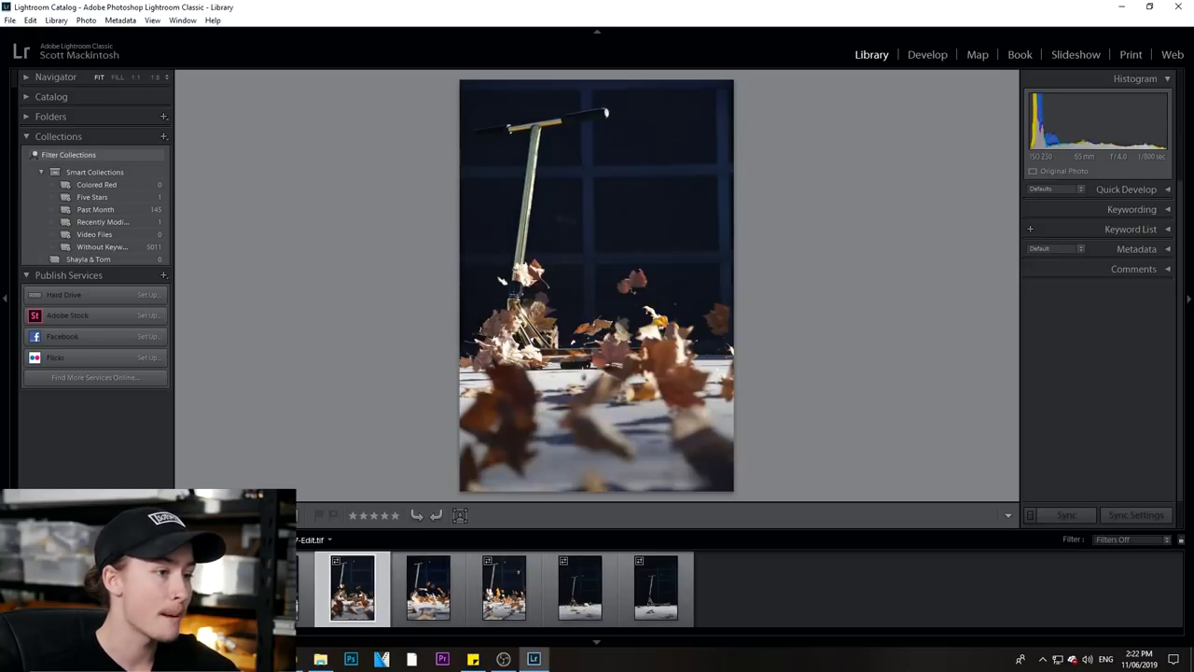
key(Left)
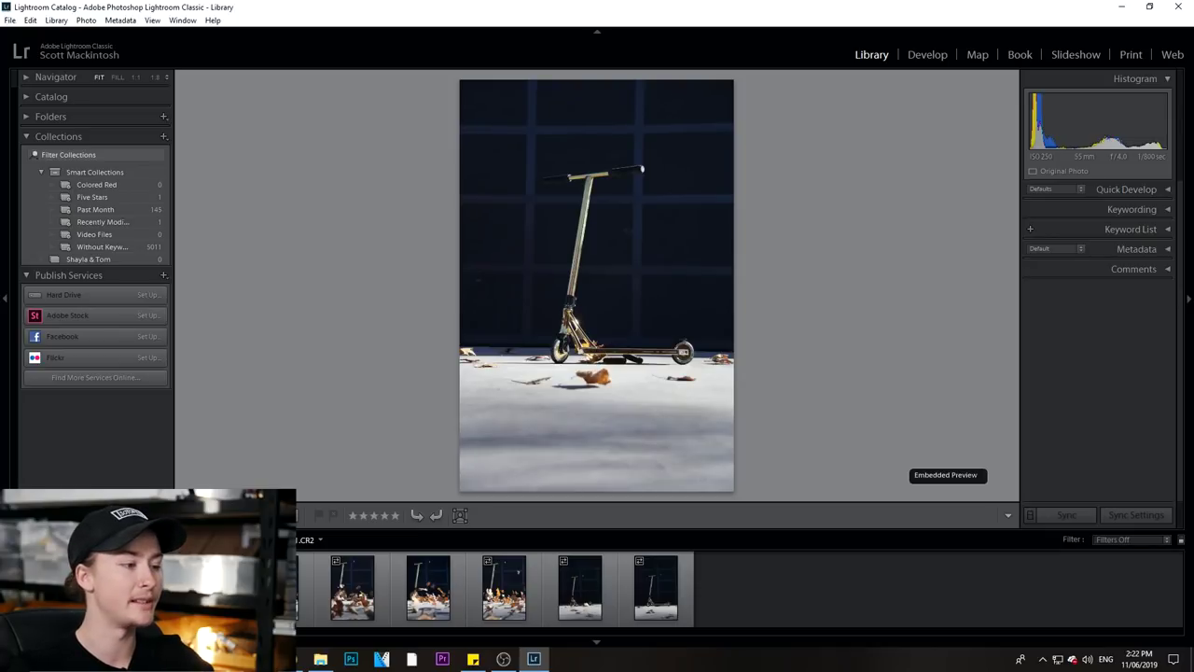
key(Left)
key(Left)
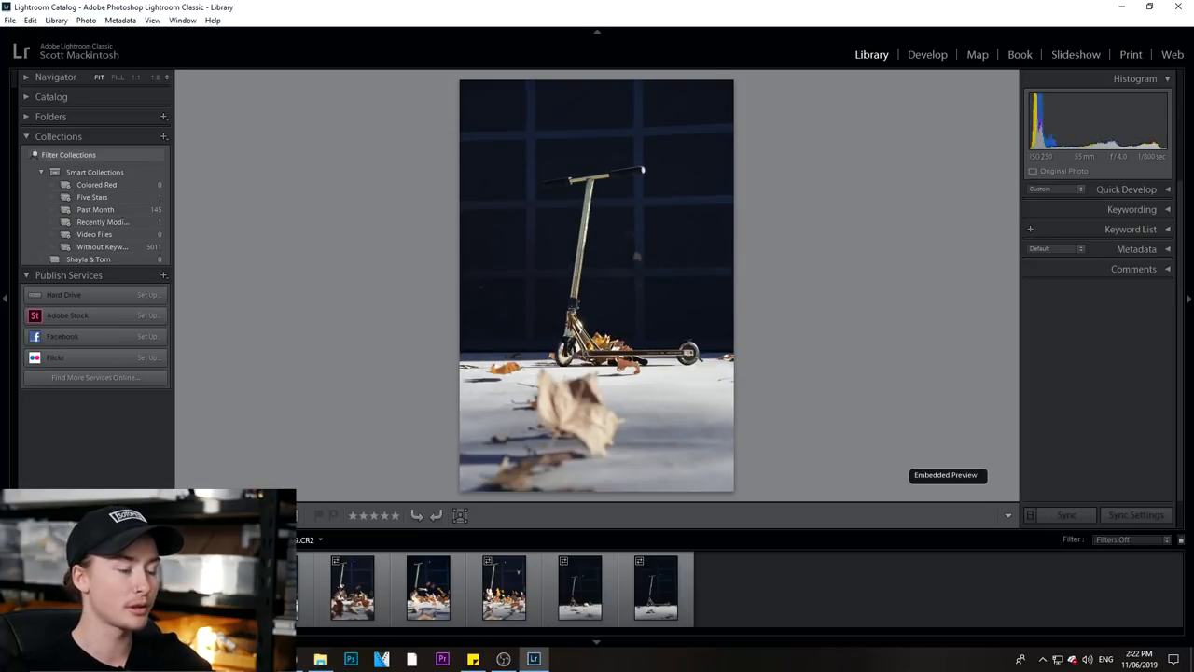
key(Left)
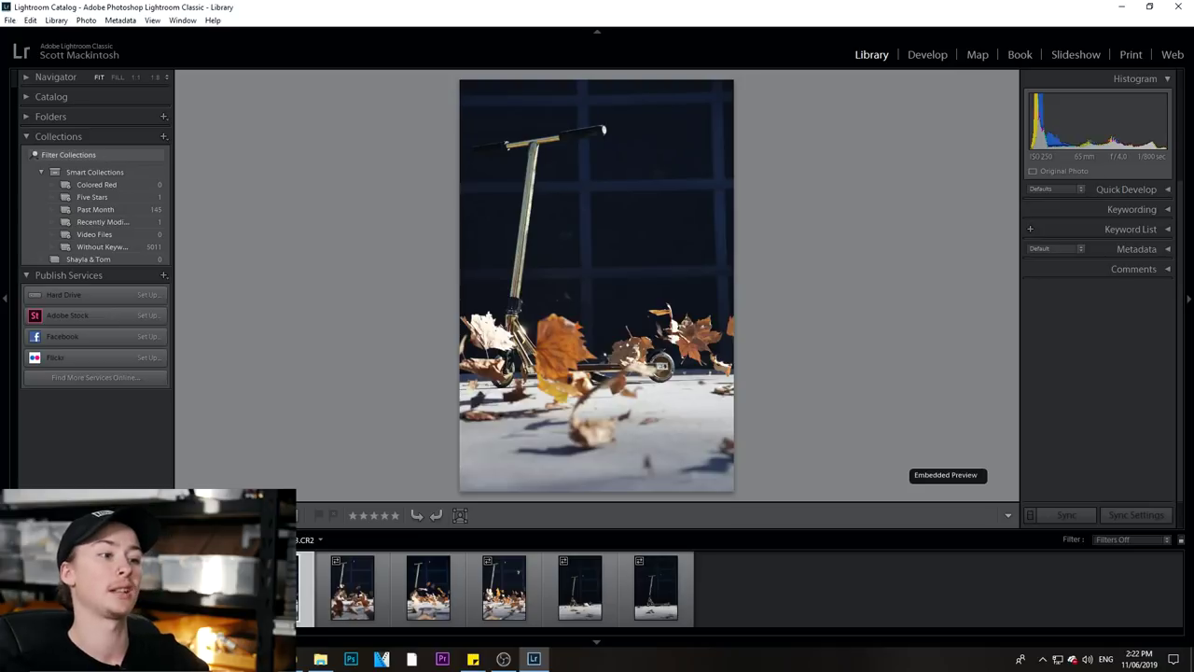
key(Right)
key(Right)
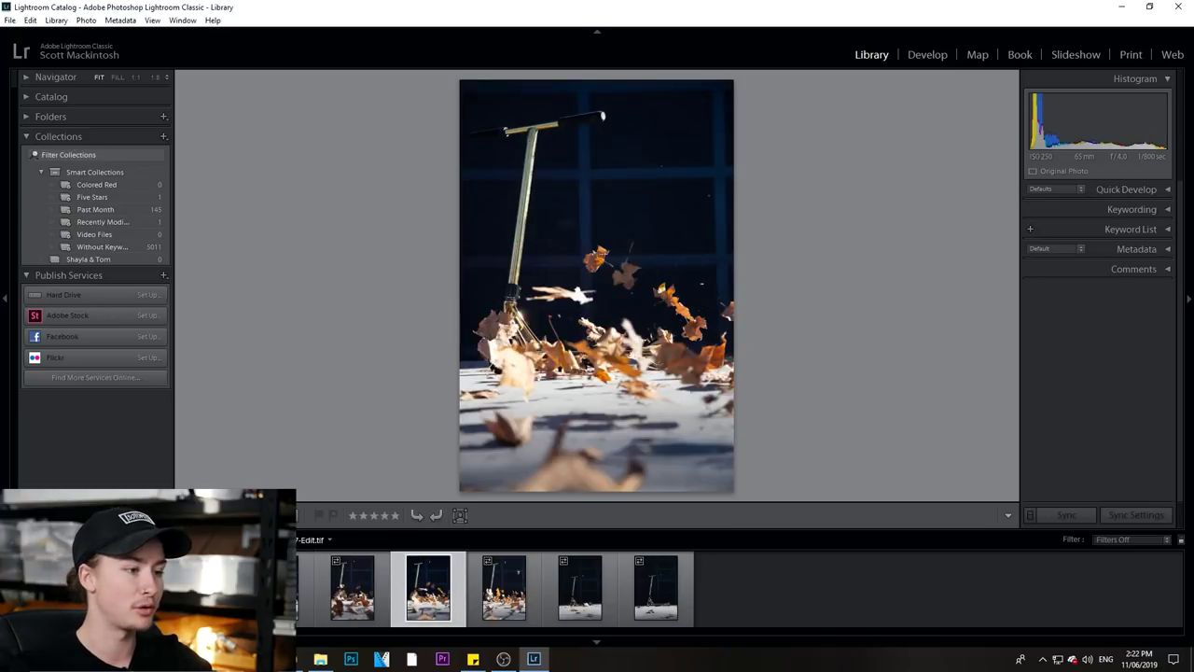
key(Right)
key(Right)
key(Left)
key(Left)
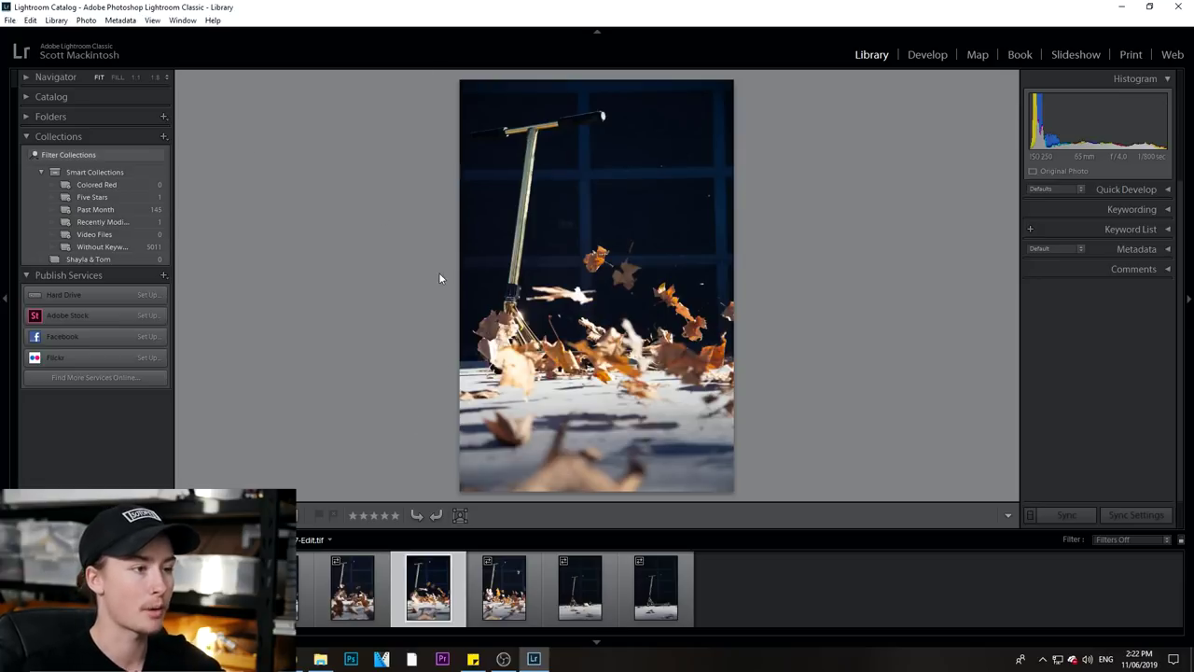
Step: Step back to the flying-leaves frame, then ahead to the calm frame with scattered leaves
key(Left)
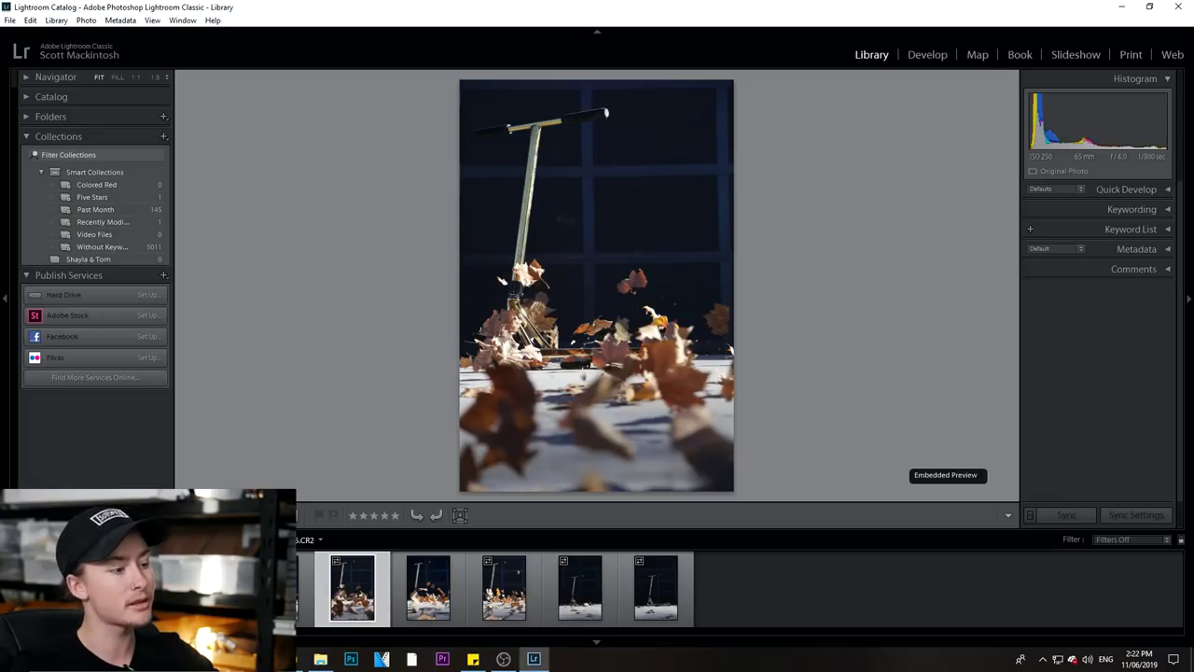
key(Left)
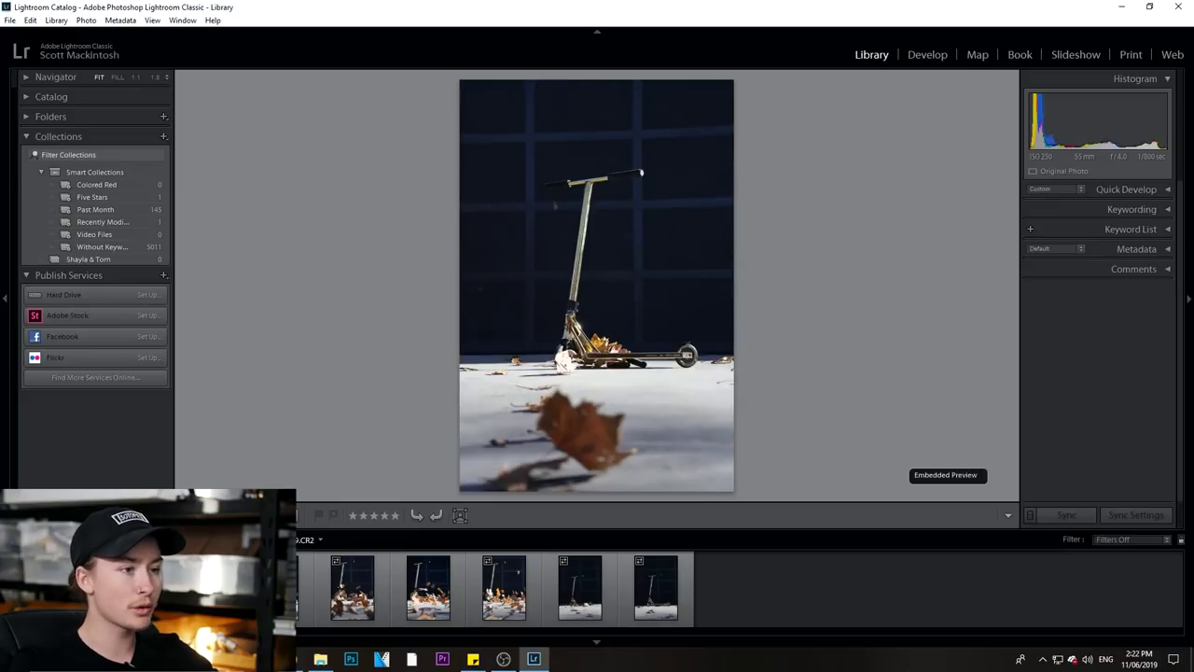
key(Left)
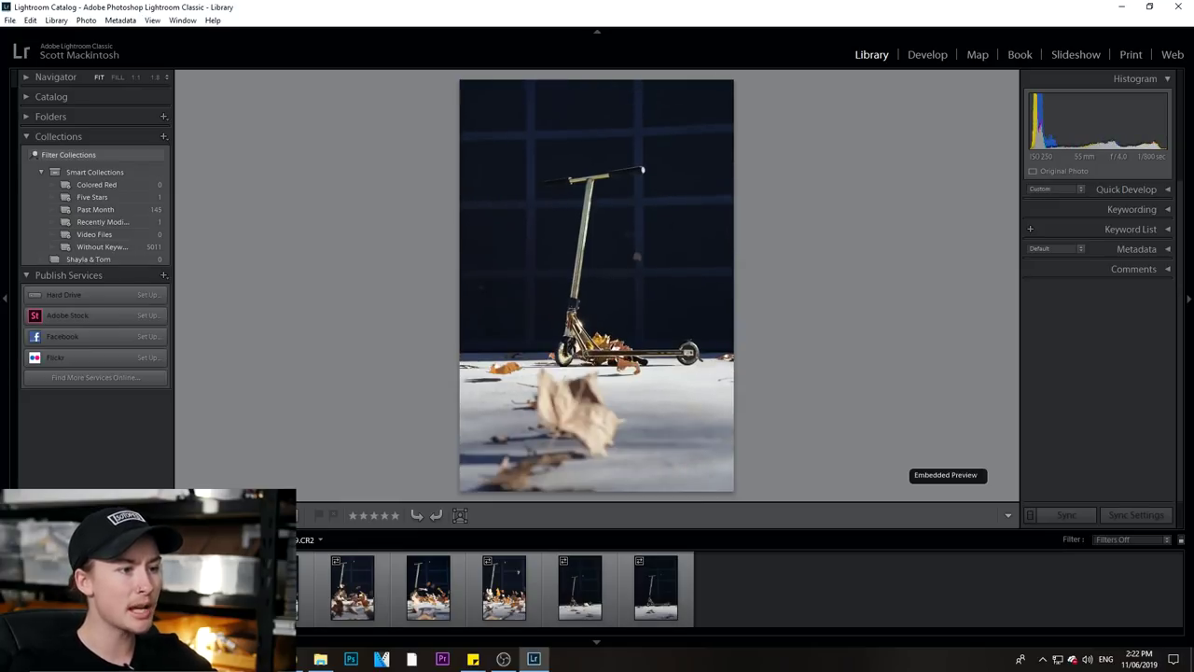
key(Left)
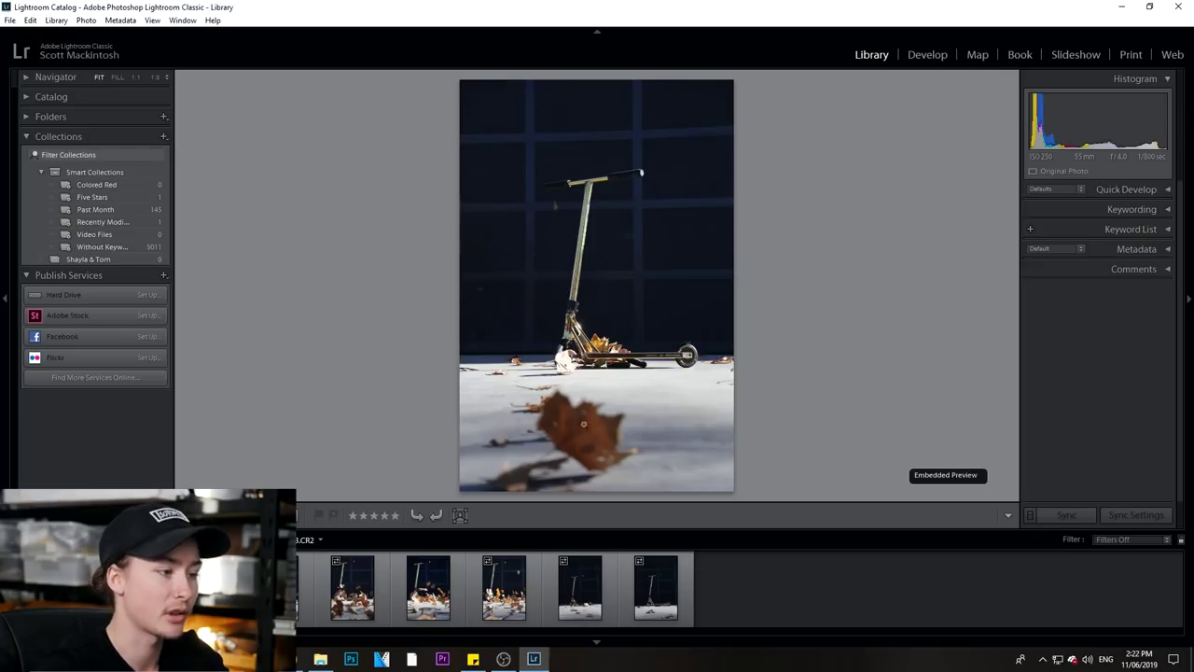
key(Left)
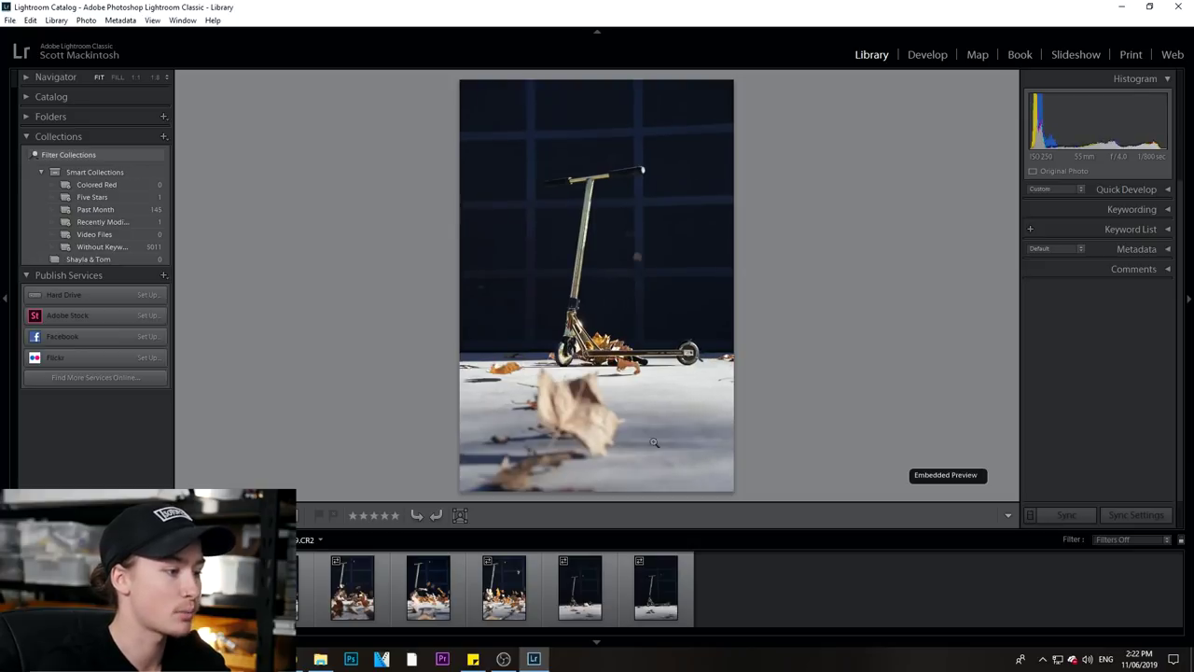
key(Left)
key(Right)
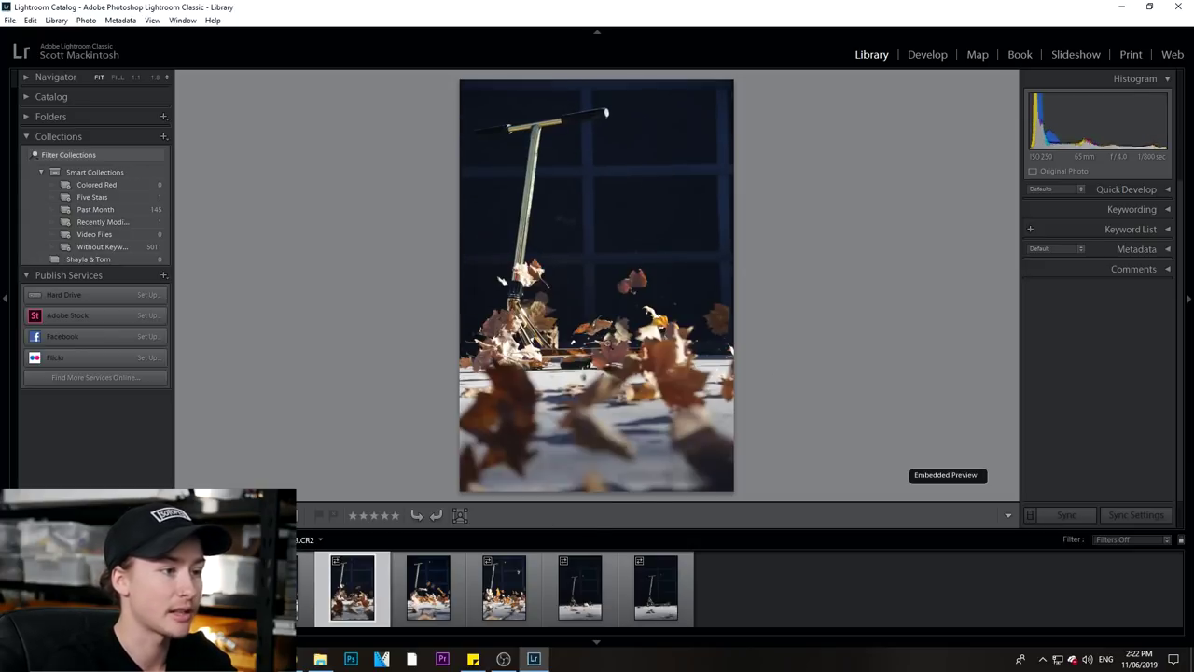
key(Right)
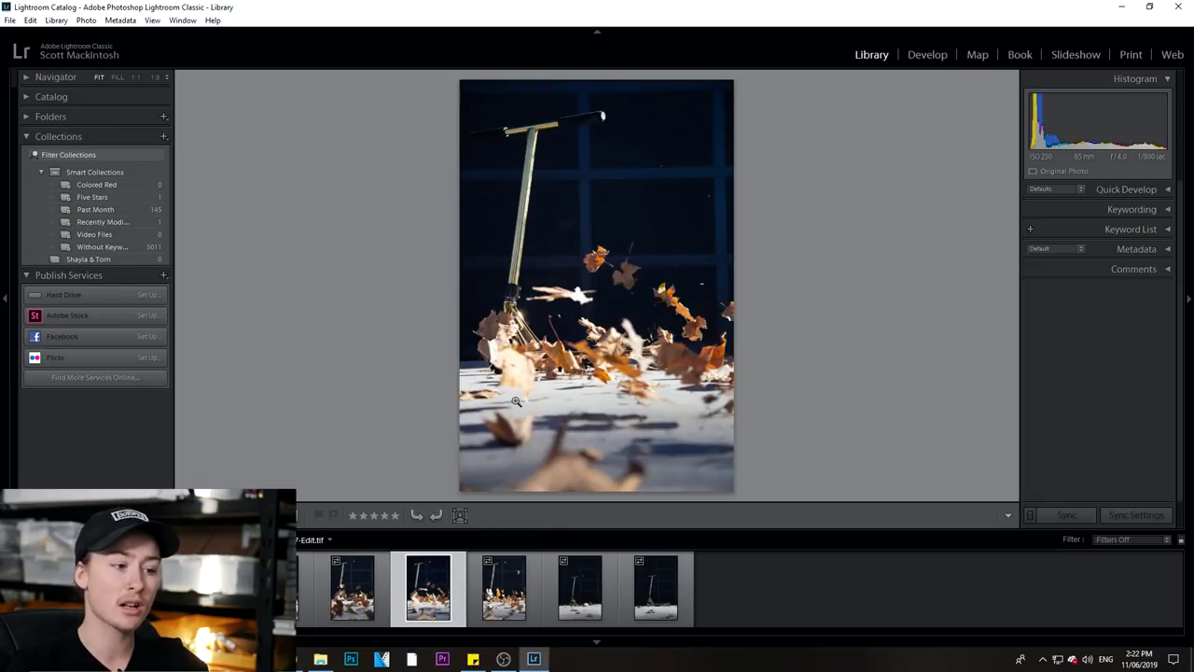
key(Right)
key(Right)
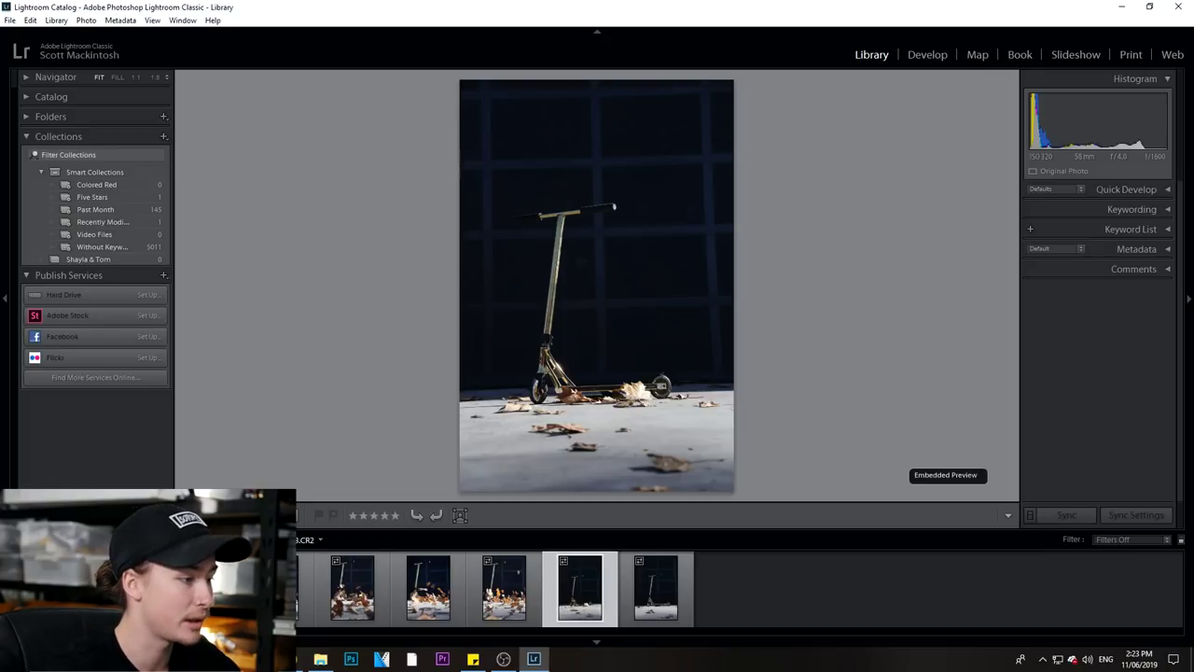
Step: Add the fourth filmstrip photo to the selection and send the shots to Photoshop CC 2019
key(Right)
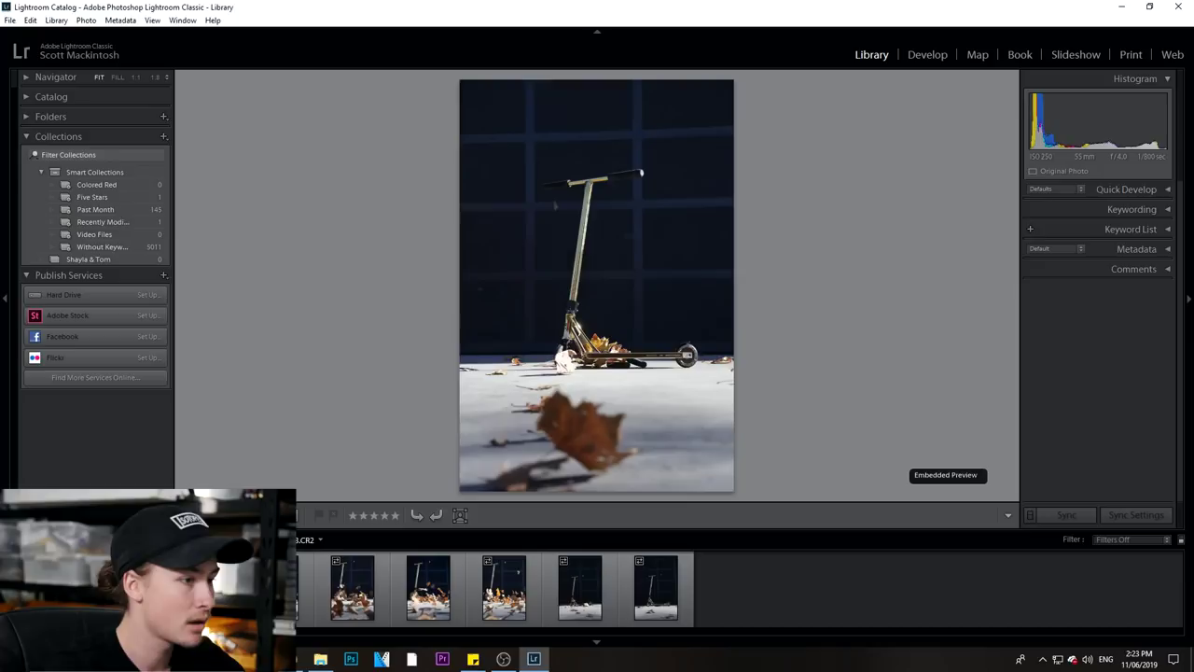
ctrl+click(587, 608)
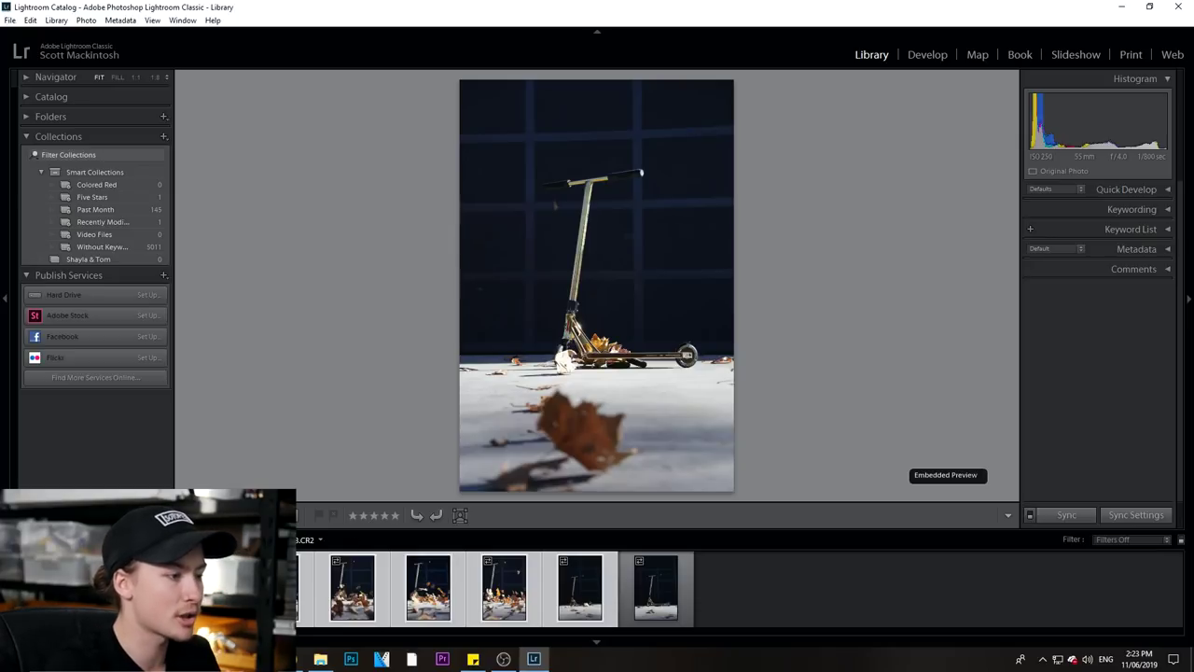
right_click(195, 586)
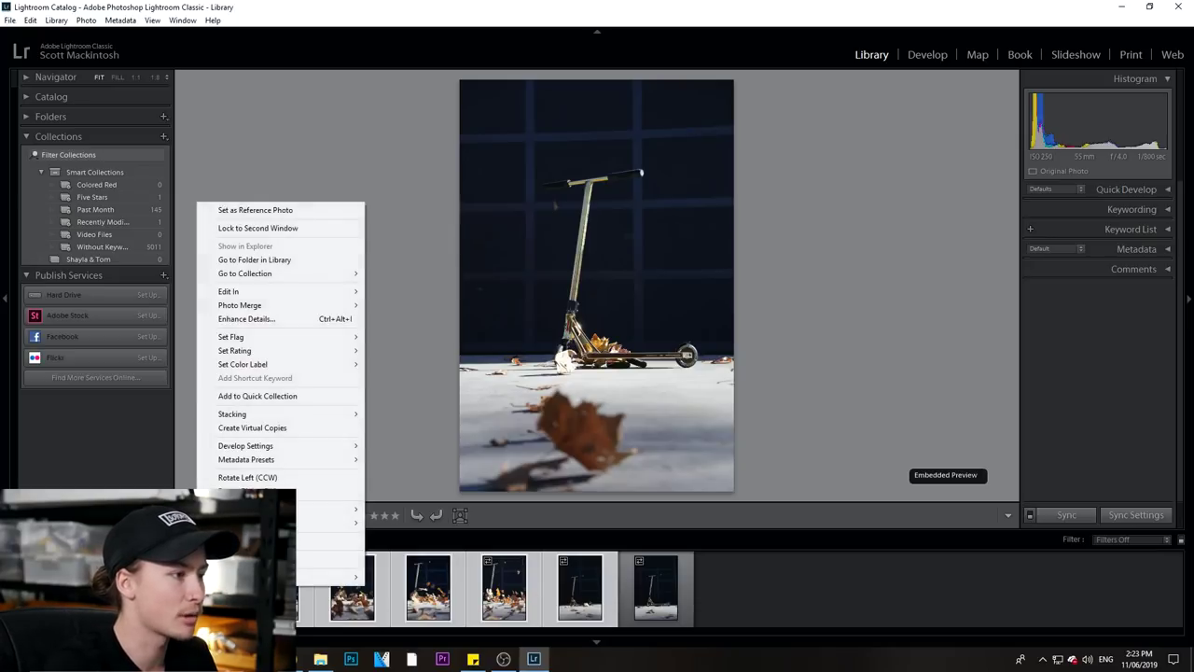
mouse_move(260, 294)
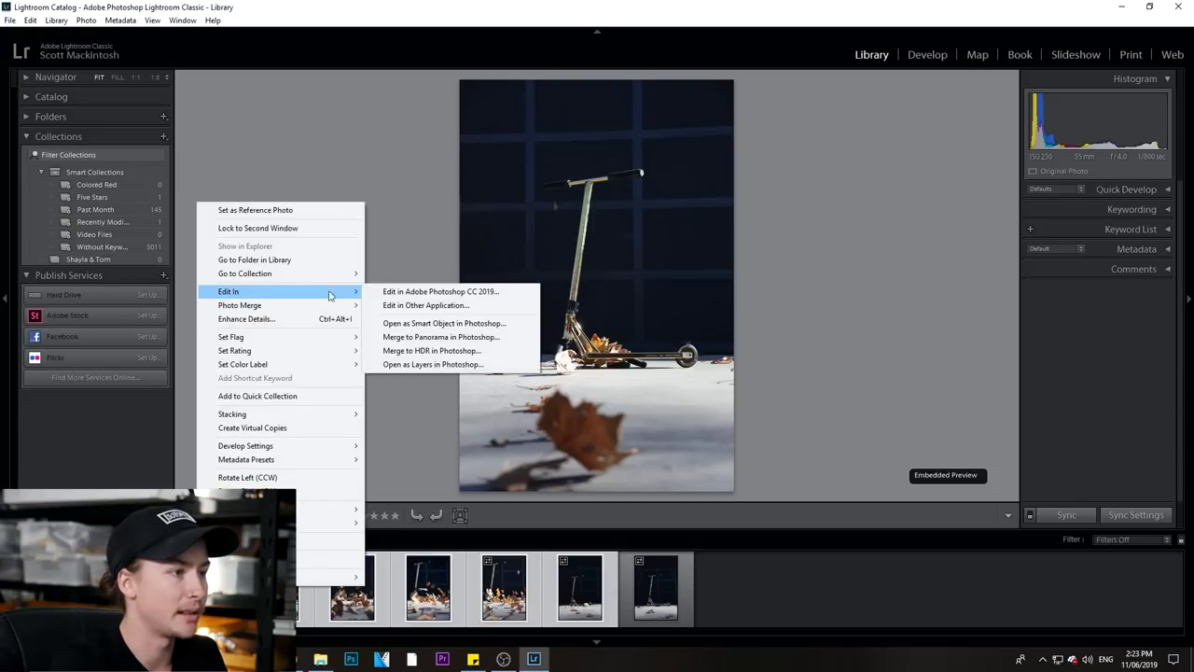
click(447, 293)
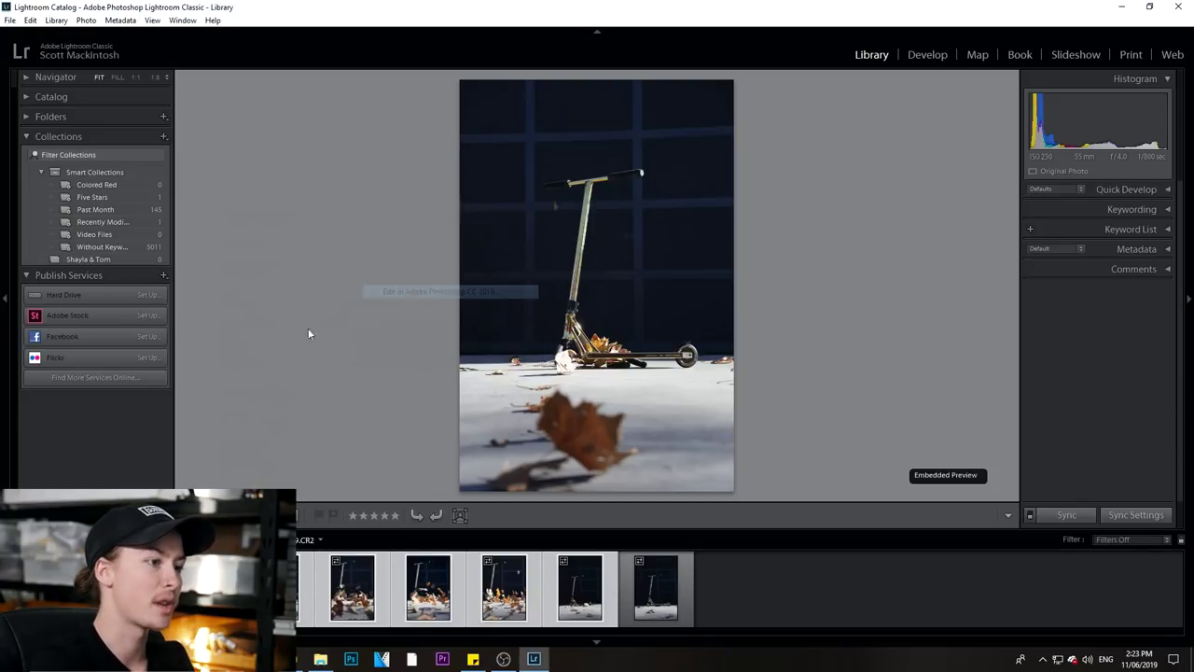
click(623, 377)
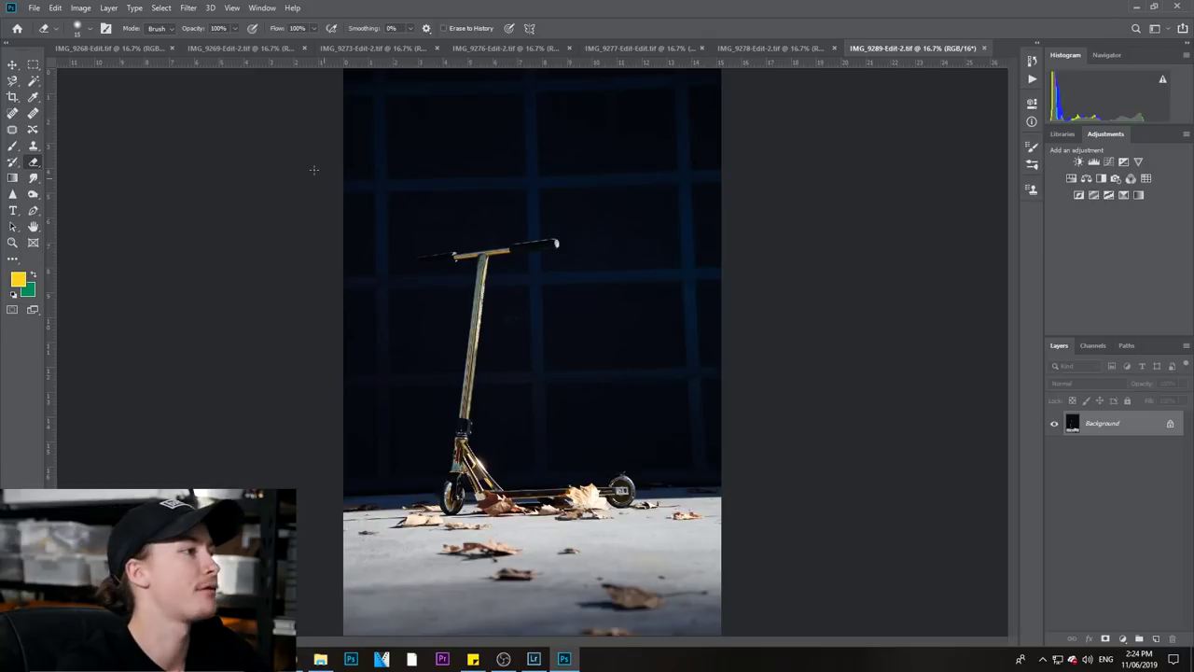
Step: Show IMG_9268-Edit.tif with the Pen Tool, zoomed to 33.3% on the foreground leaf
click(131, 47)
click(276, 51)
click(140, 52)
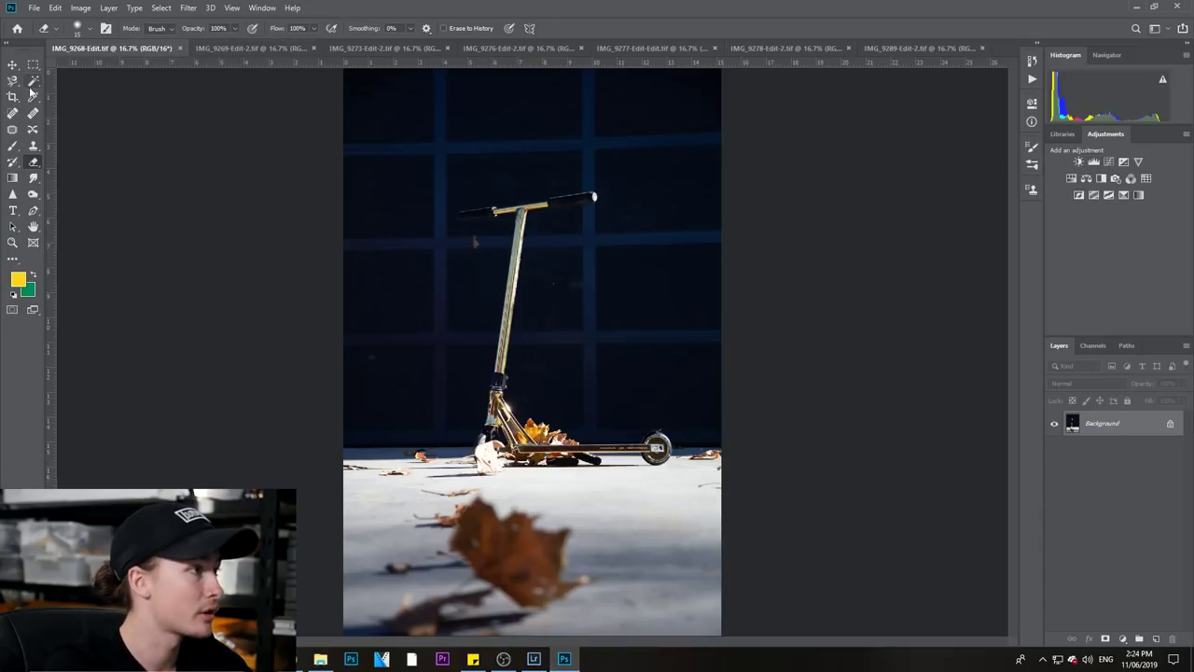
click(34, 211)
click(62, 211)
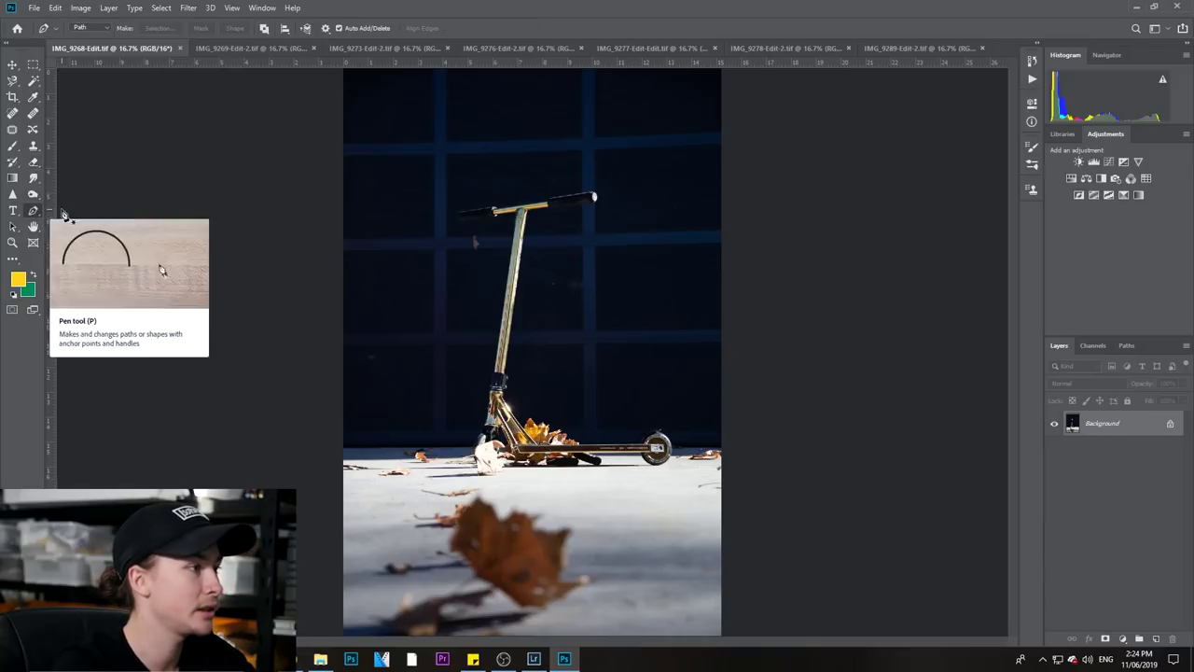
key(ctrl+plus)
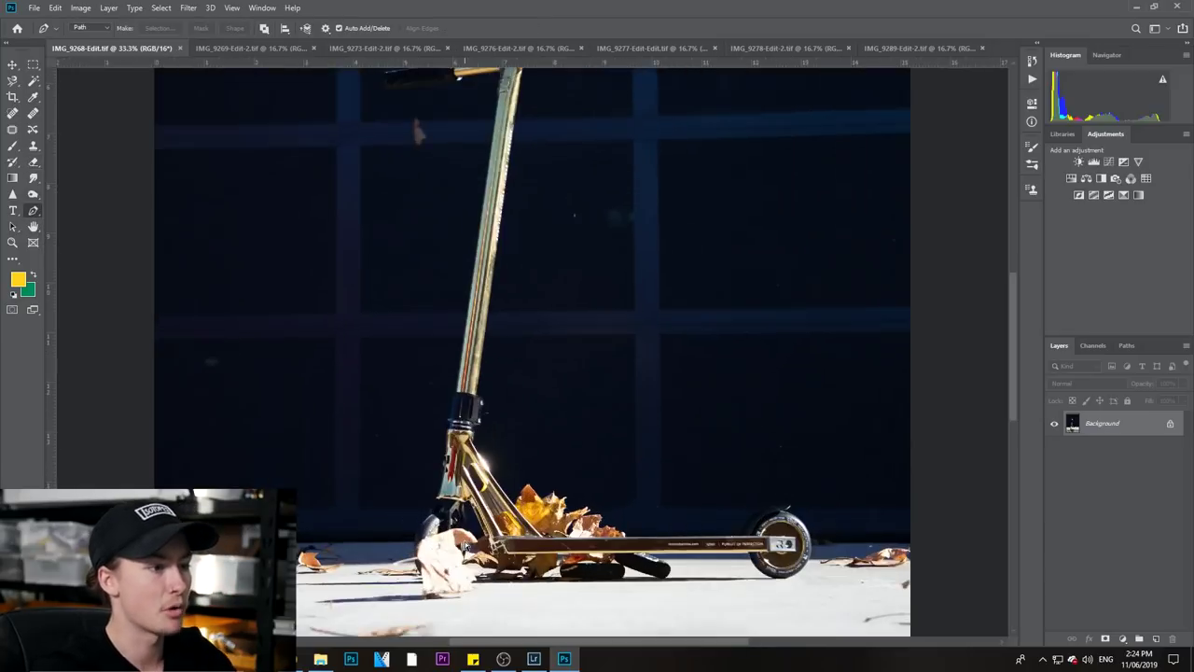
drag(470, 545, 476, 182)
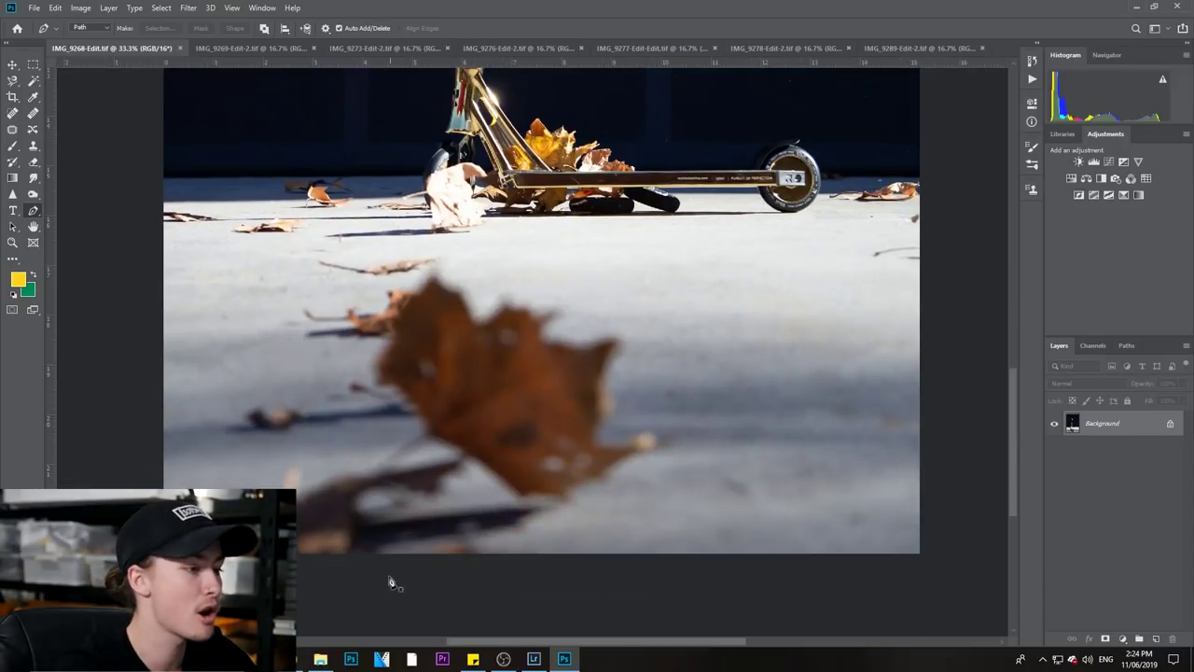
Step: Trace a pen path from the leaf's shadow up its right edge and across the top
click(380, 502)
drag(418, 457, 443, 452)
drag(502, 501, 577, 502)
click(586, 490)
click(618, 475)
click(644, 457)
click(664, 436)
click(613, 430)
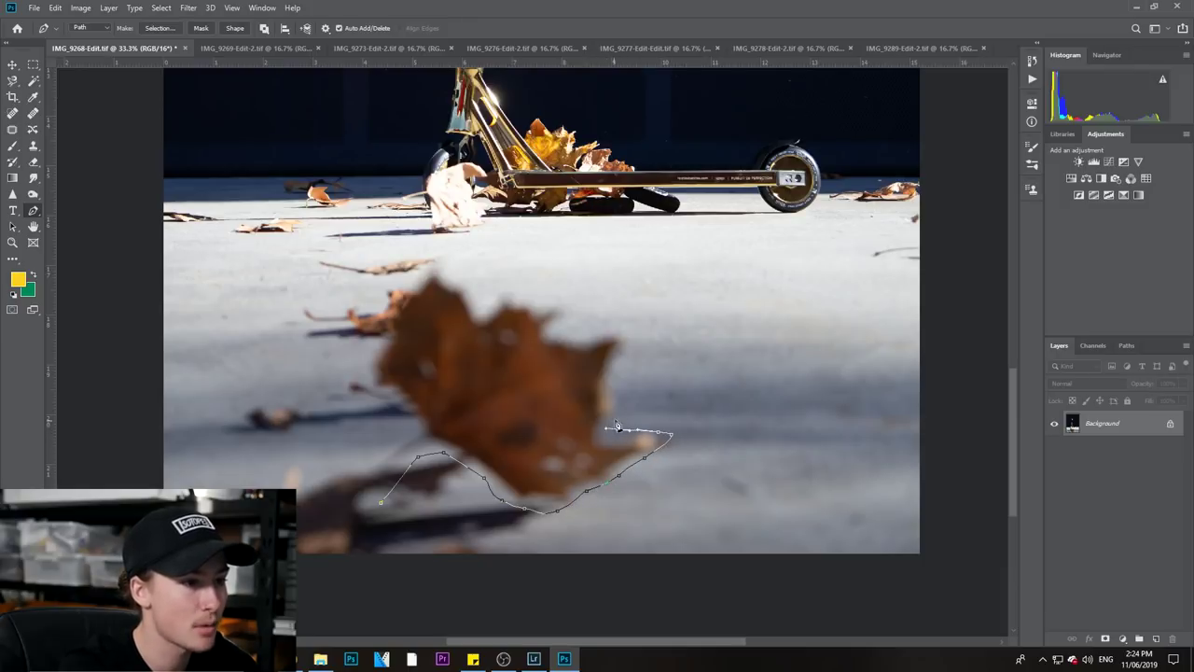
click(616, 384)
click(623, 332)
click(566, 330)
click(563, 306)
click(527, 301)
Step: Continue the path along the top-left and down the left edge, closing it around the leaf
click(504, 291)
click(482, 314)
click(466, 284)
click(449, 266)
click(428, 262)
click(404, 284)
click(393, 304)
click(384, 341)
click(368, 381)
click(371, 398)
click(381, 404)
click(399, 417)
click(417, 428)
click(381, 502)
Step: Make a selection from the leaf path with a 2 px feather radius
right_click(381, 504)
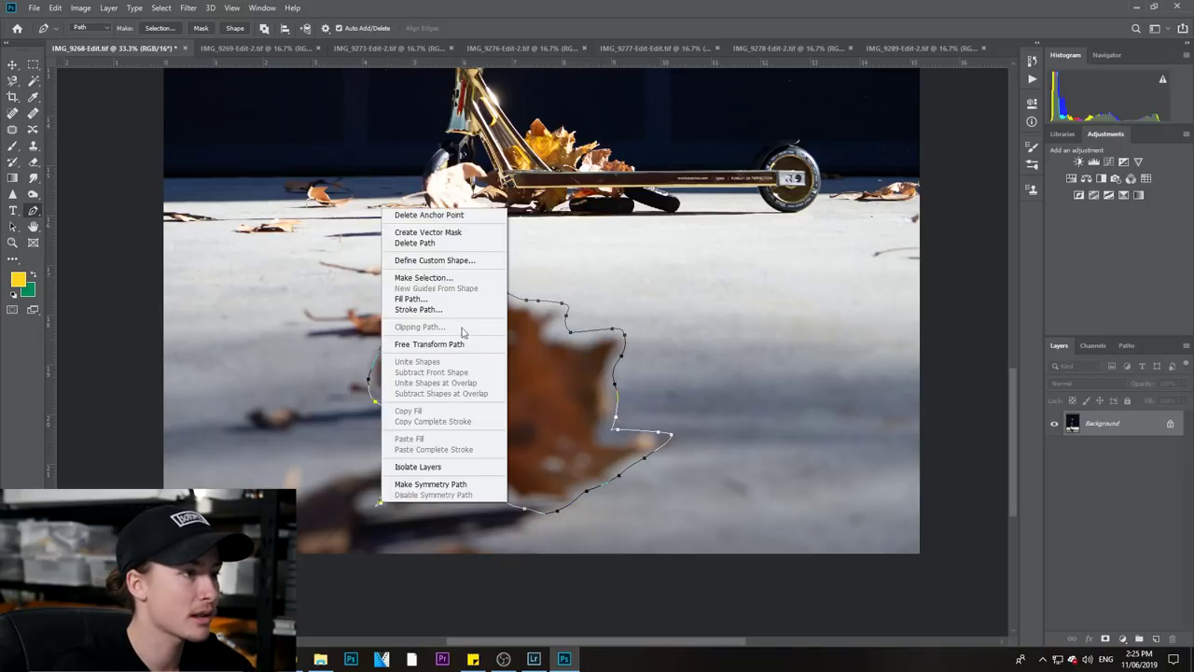
click(439, 276)
text(2)
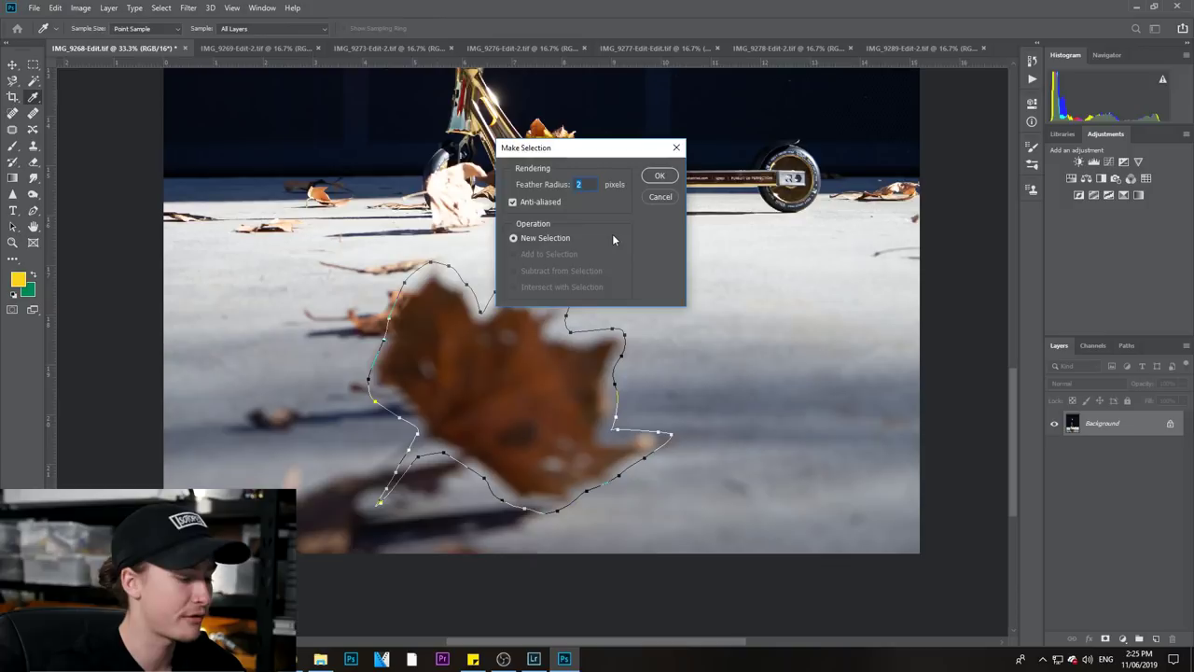
click(661, 178)
Step: Drag the feathered leaf into the IMG_9289 composite as Layer 1
click(12, 65)
drag(513, 327, 859, 15)
drag(911, 48, 786, 270)
drag(591, 415, 416, 525)
Step: Bring up IMG_9269 zoomed in with rulers shown and the Pen tool active
click(218, 50)
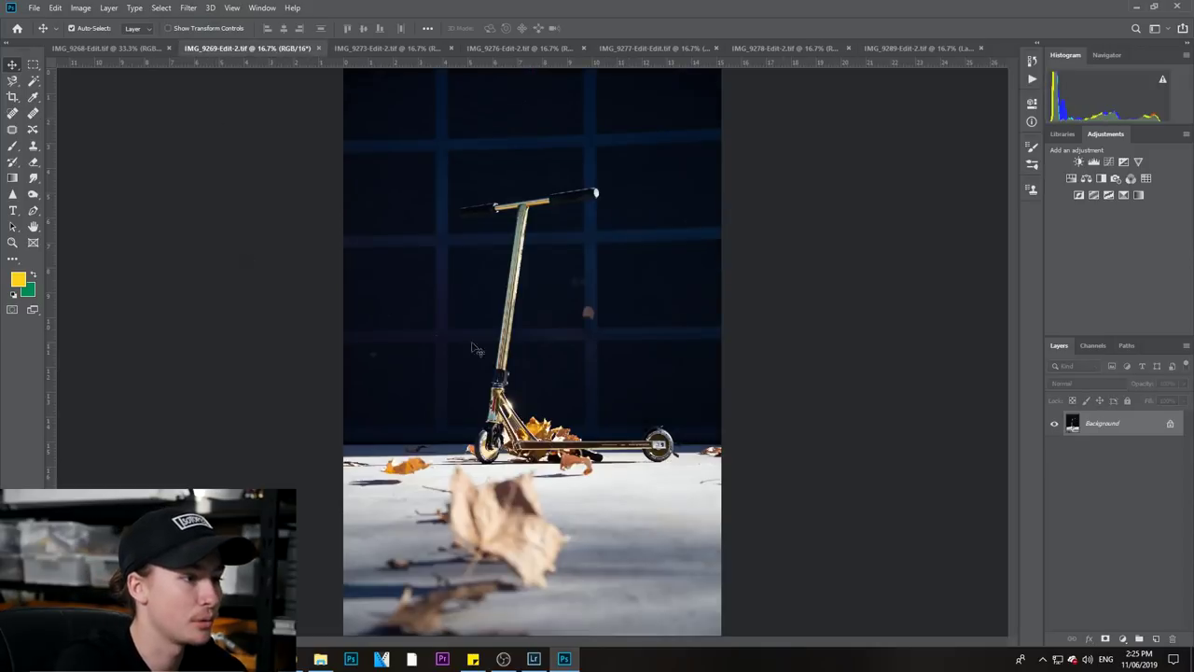
key(ctrl+plus)
key(ctrl+plus)
scroll(653, 279, down, 5)
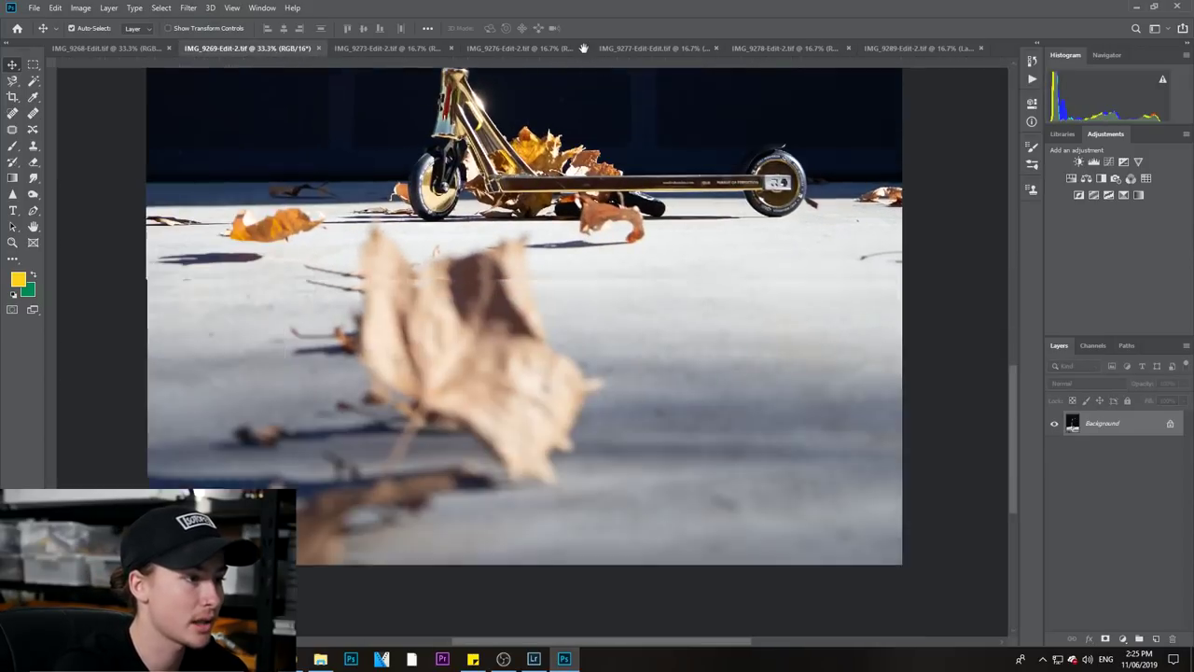
key(ctrl+r)
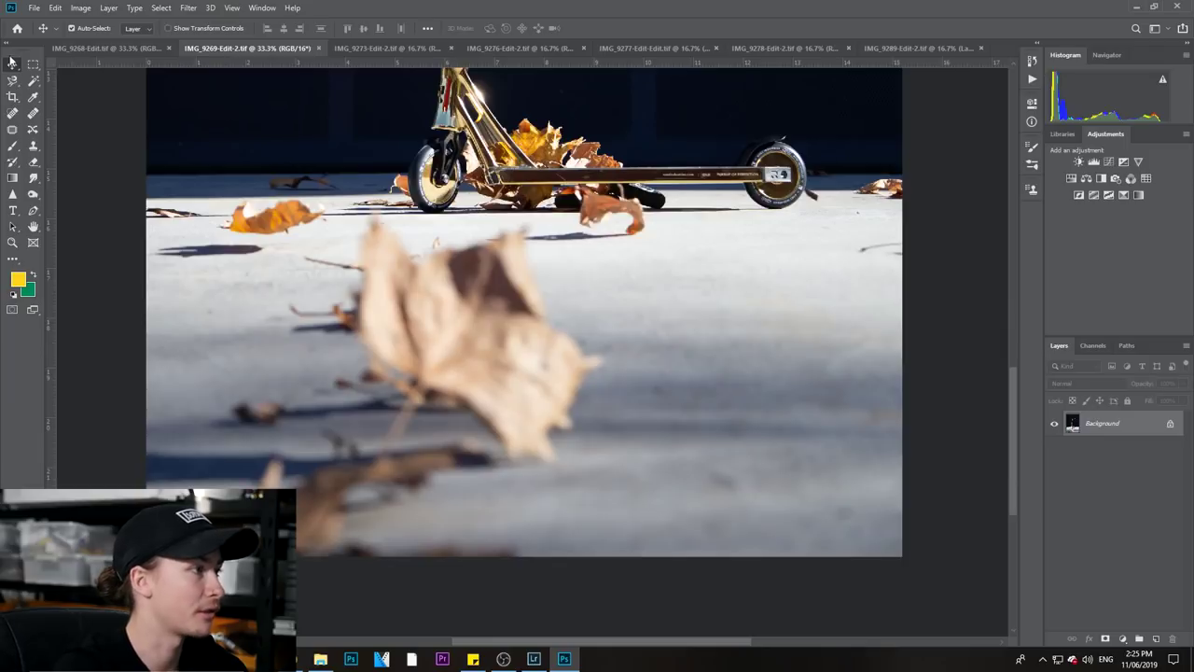
key(p)
Step: Trace a pen path around the pale blurred leaf and make a selection from it
drag(364, 461, 371, 455)
drag(393, 412, 405, 401)
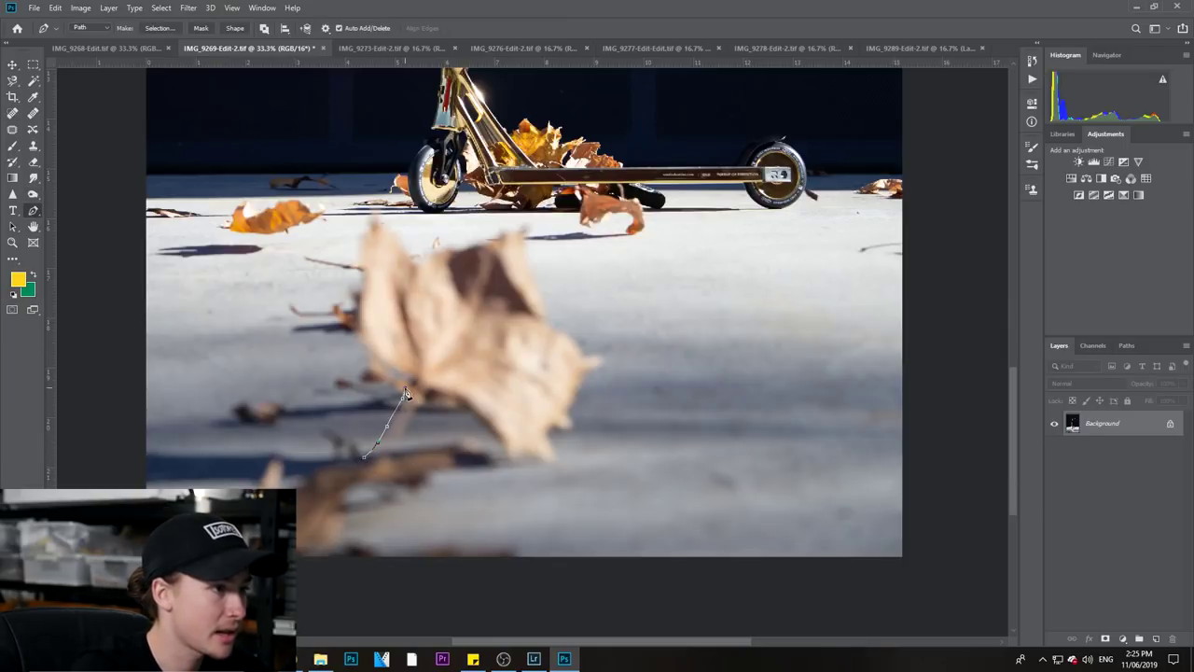
right_click(365, 159)
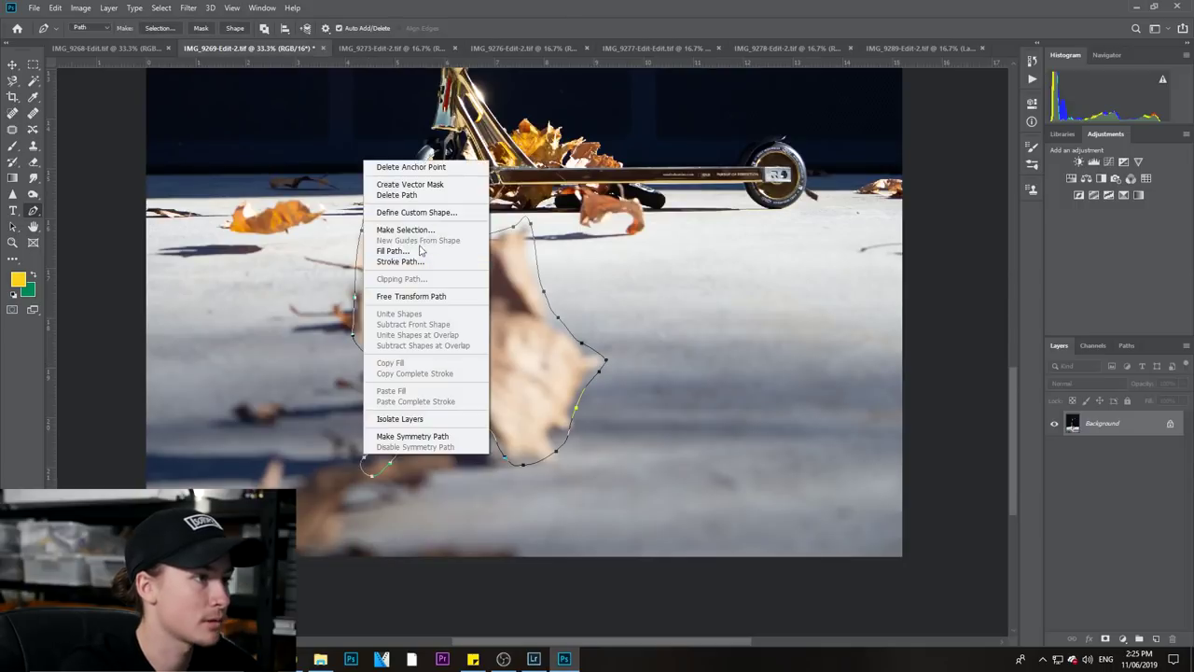
click(420, 233)
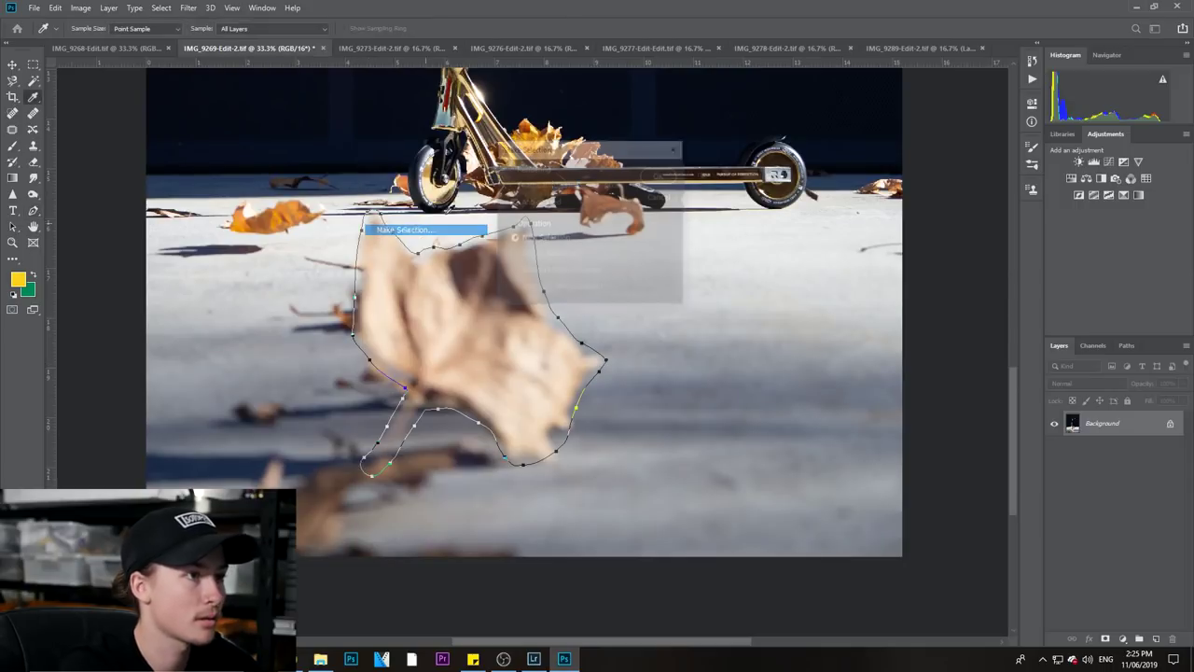
click(660, 176)
Step: Move the selected leaf into the composite, then display IMG_9273-Edit-2.tif
key(v)
drag(507, 293, 572, 560)
click(224, 50)
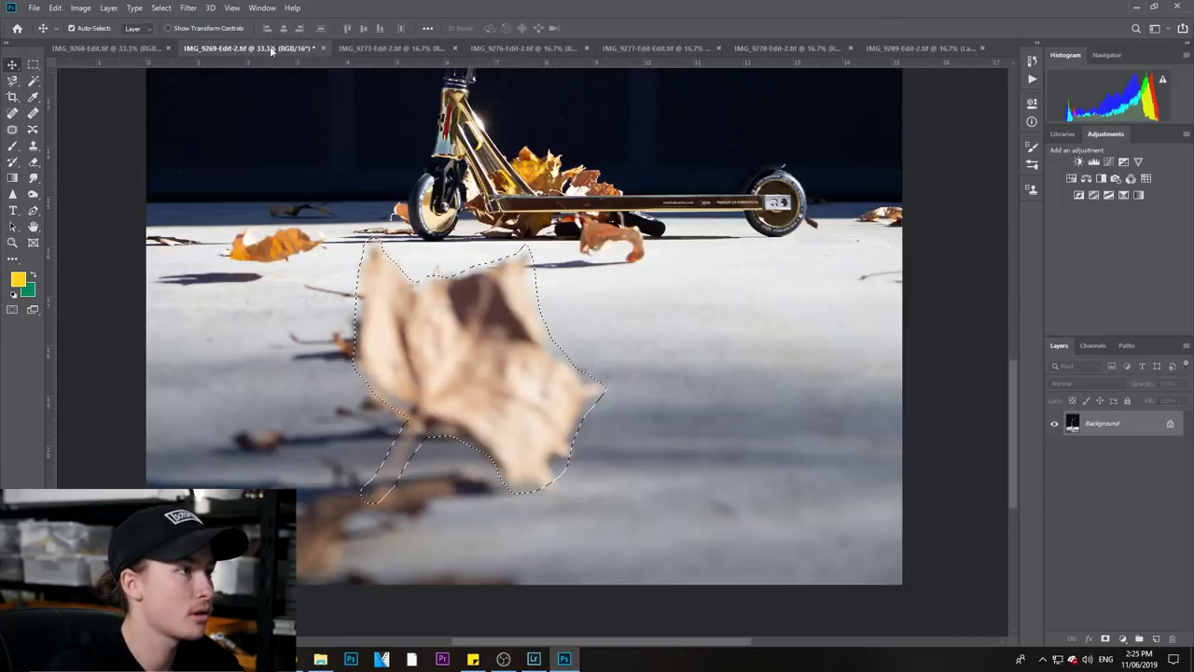
click(406, 47)
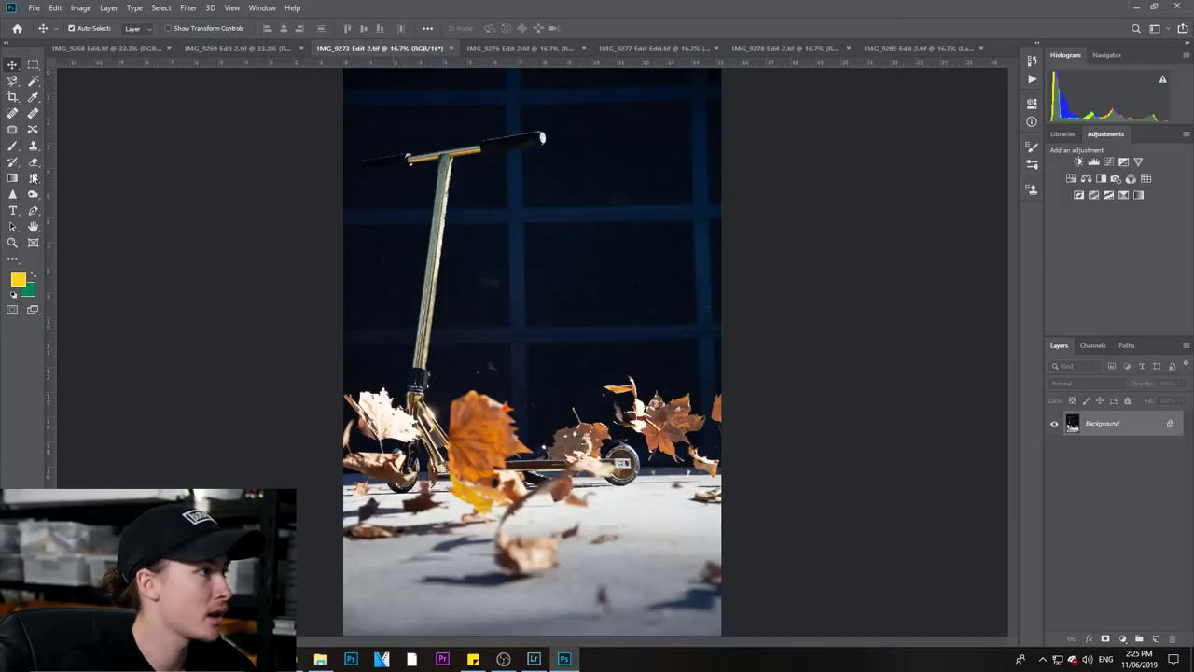
Step: Zoom in on IMG_9273 and start a pen path around a falling leaf
click(33, 211)
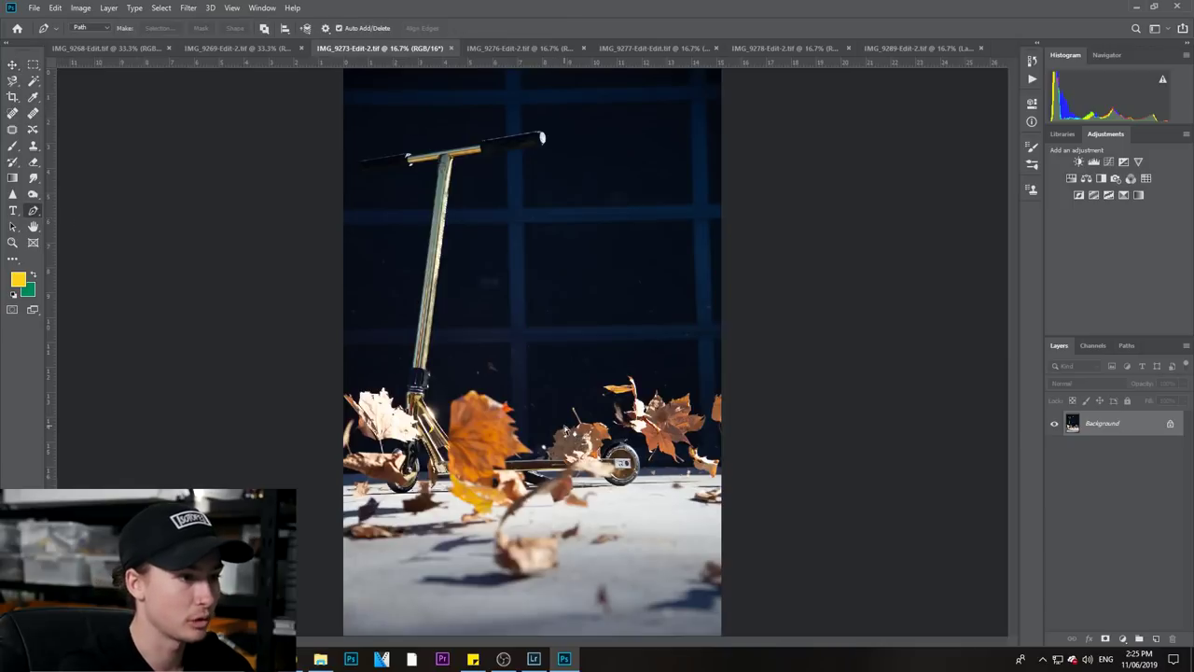
key(ctrl+equal)
key(ctrl+equal)
drag(387, 636, 449, 422)
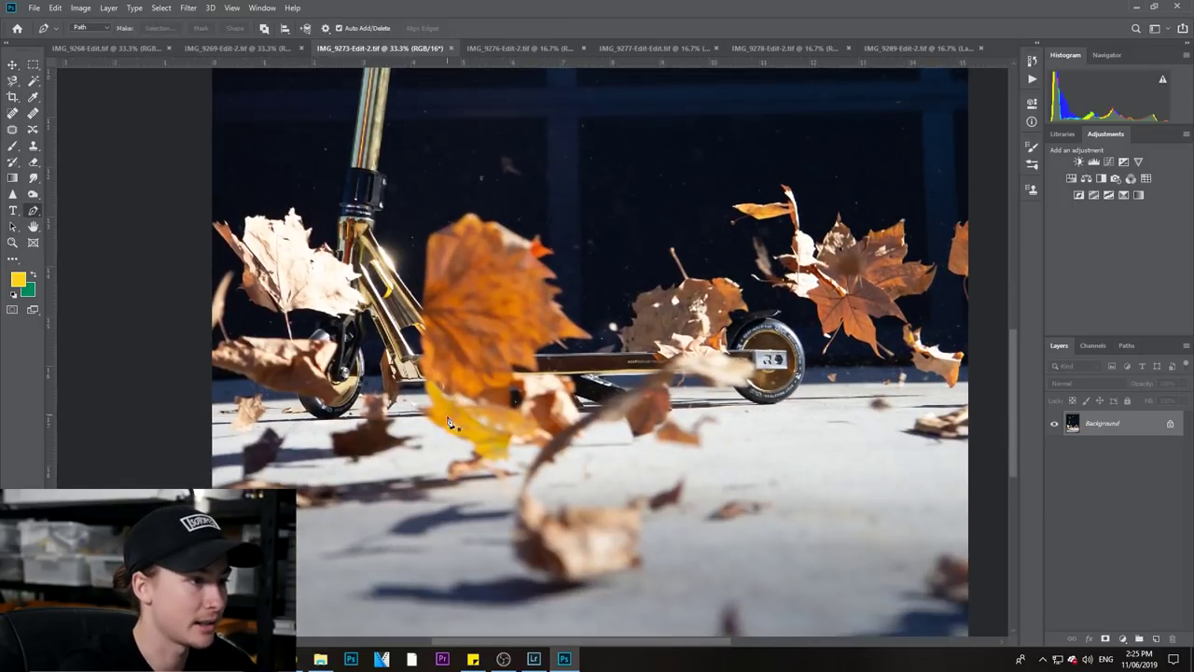
click(468, 445)
click(413, 405)
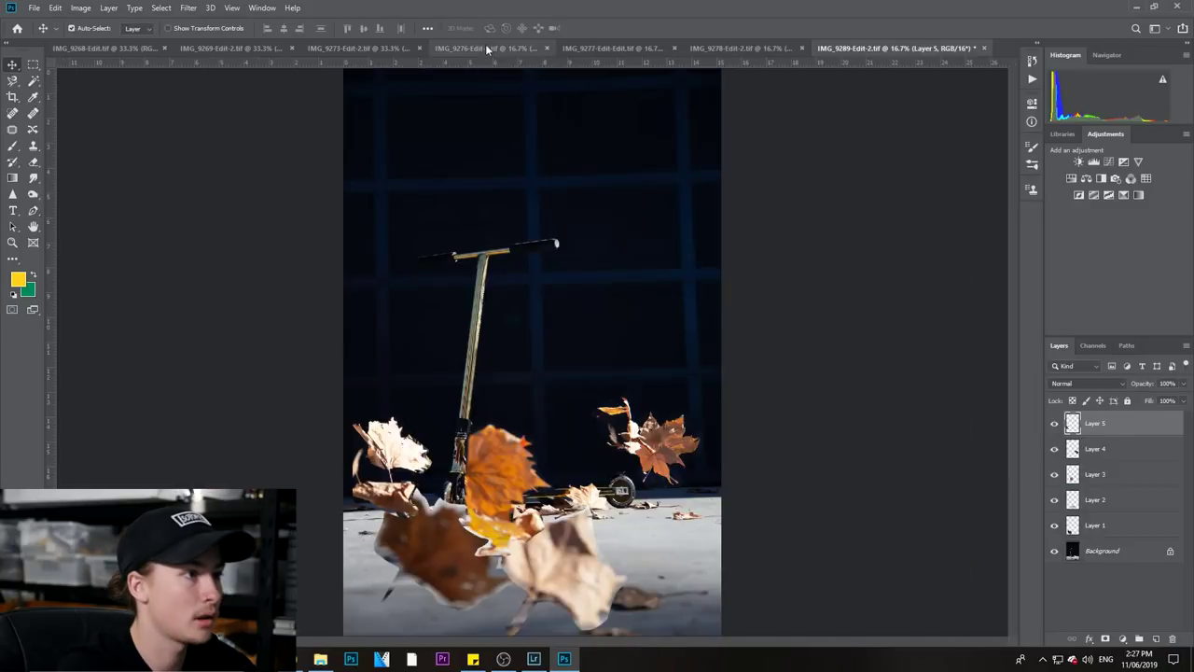
Step: Show IMG_9277 zoomed to 50% on the upper floating leaves
click(525, 47)
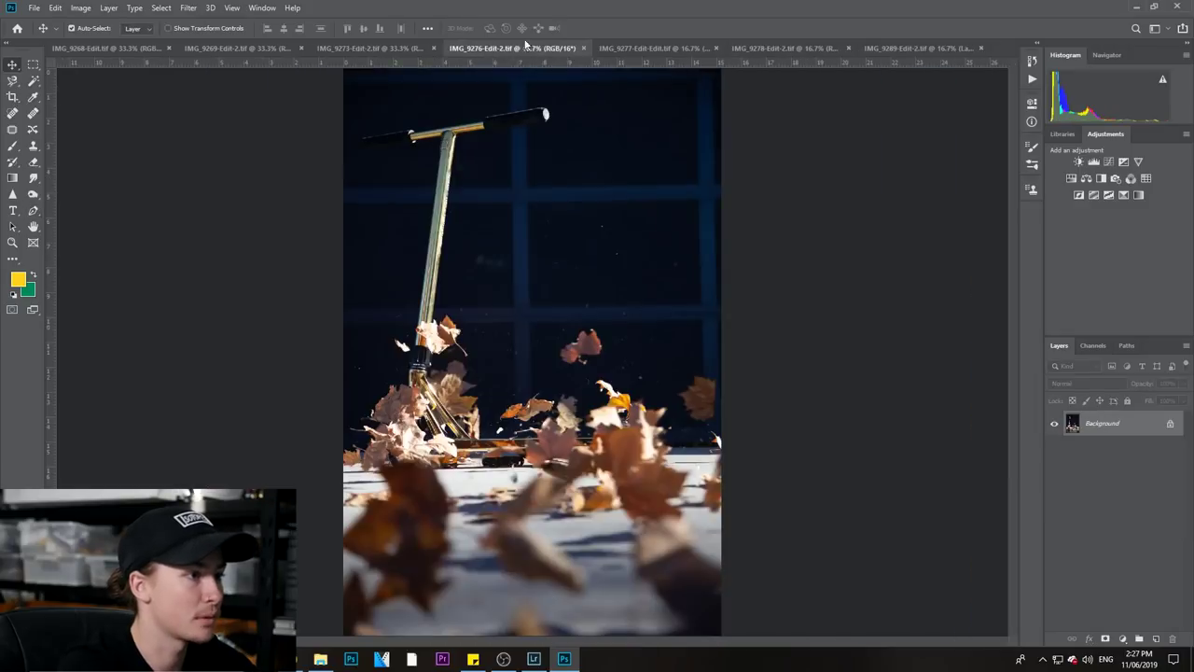
click(643, 49)
key(ctrl+plus)
key(ctrl+plus)
key(ctrl+plus)
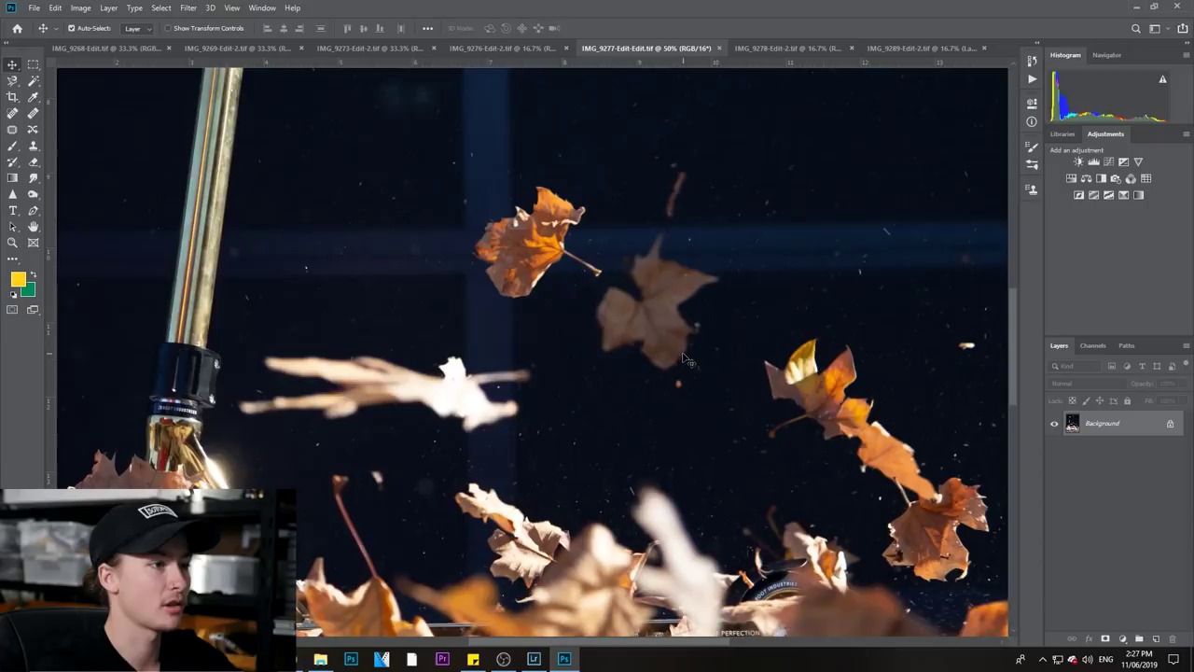
drag(393, 151, 338, 227)
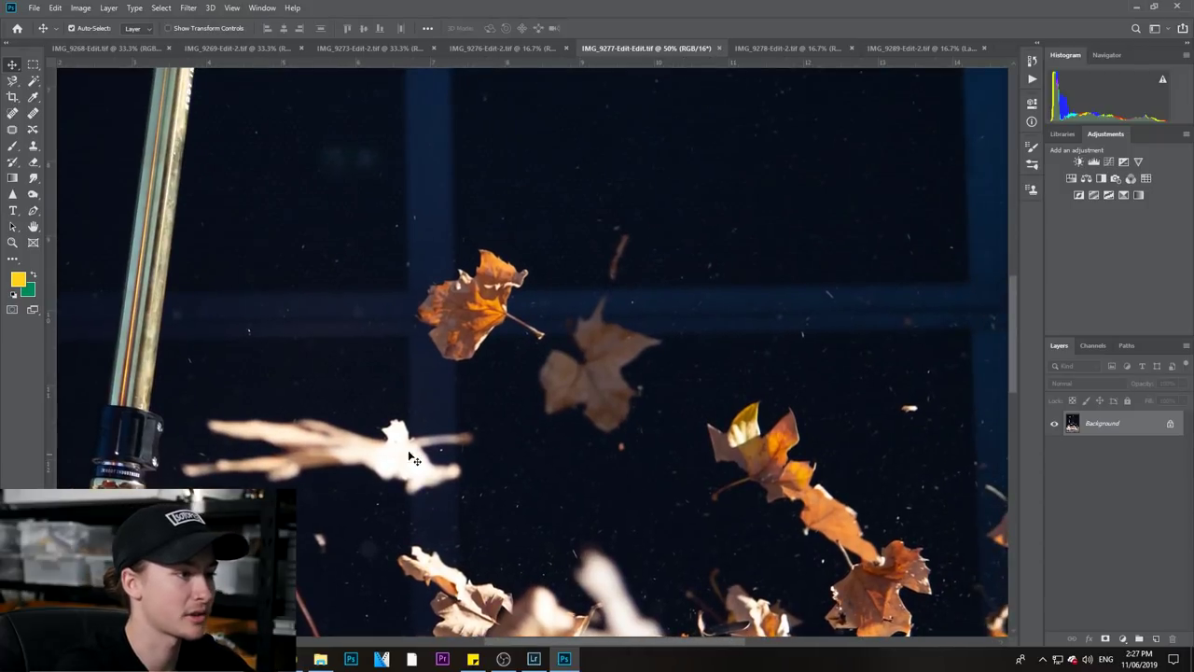
Step: Convert the IMG_9277 leaf path to a selection and drop it into the composite as Layer 6
click(32, 210)
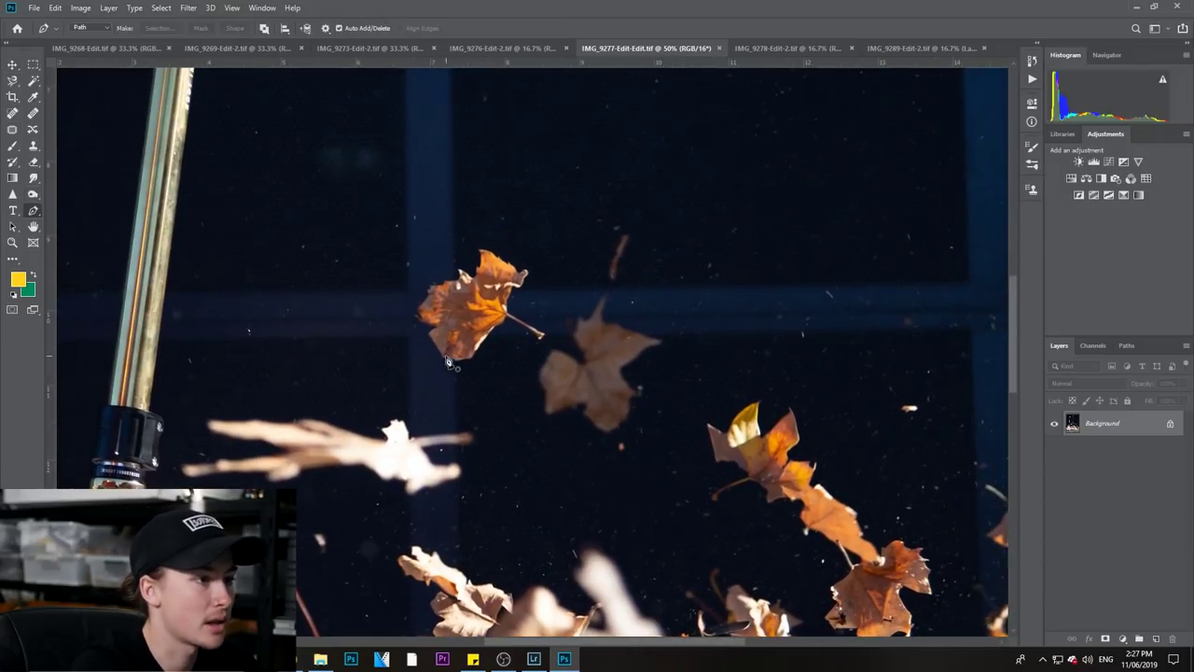
key(ctrl+Return)
key(v)
drag(448, 362, 933, 119)
drag(950, 41, 546, 392)
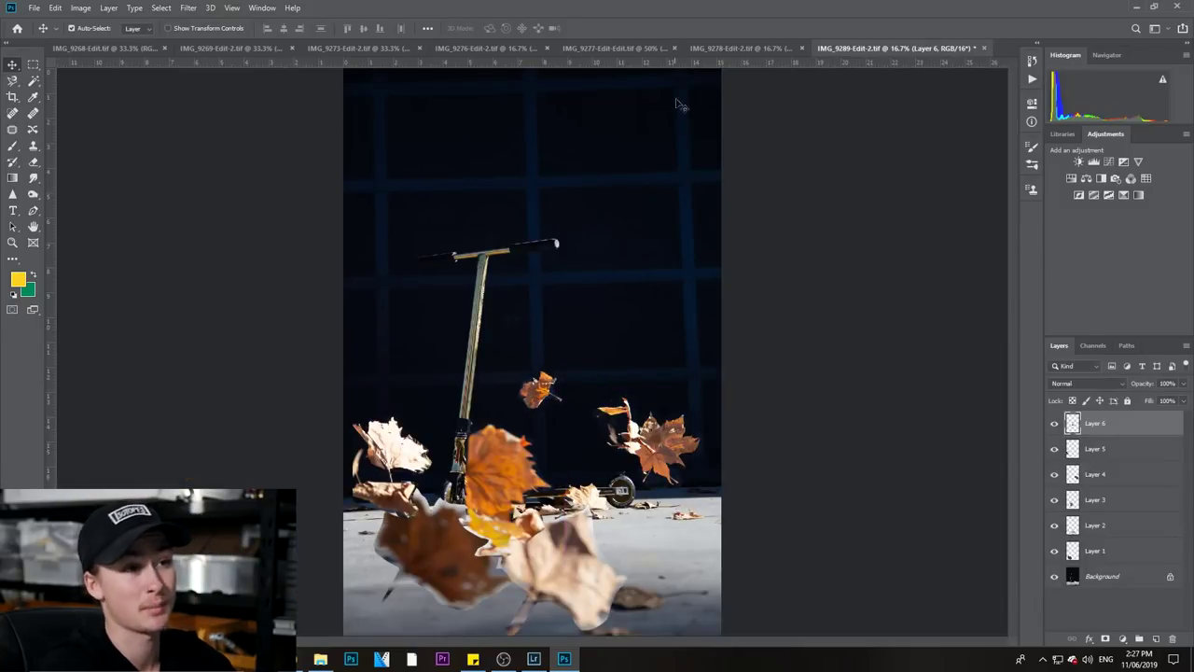
Step: Zoom in on the selected orange leaf in IMG_9277 and carry it into the composite as Layer 7
click(735, 44)
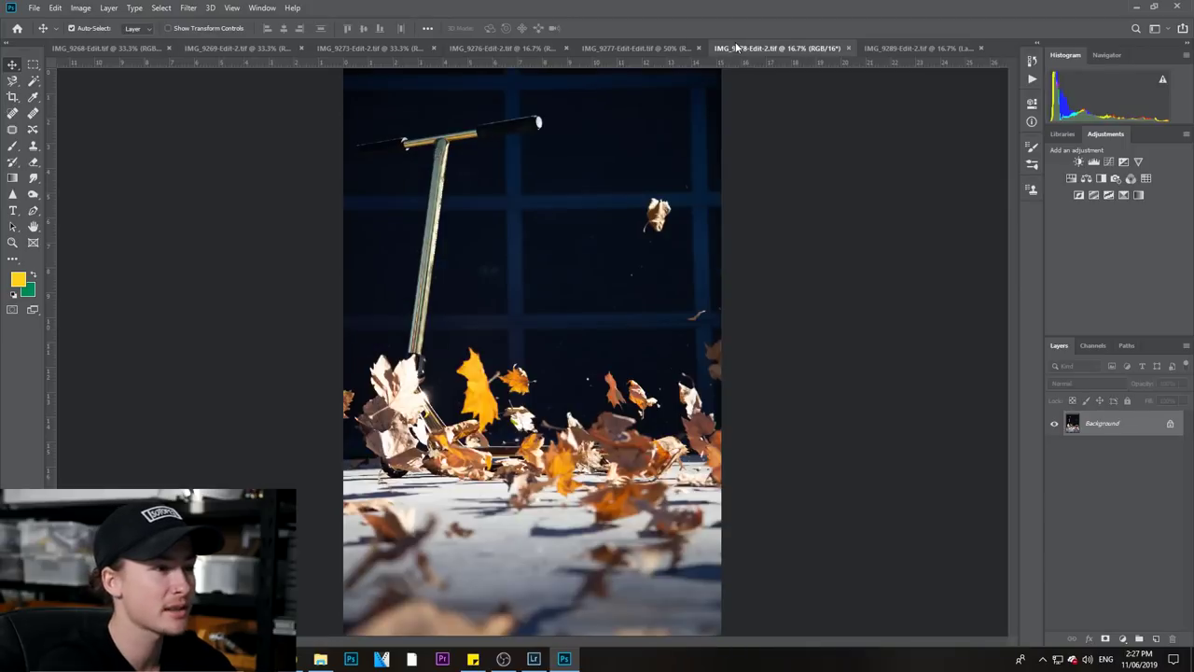
click(630, 49)
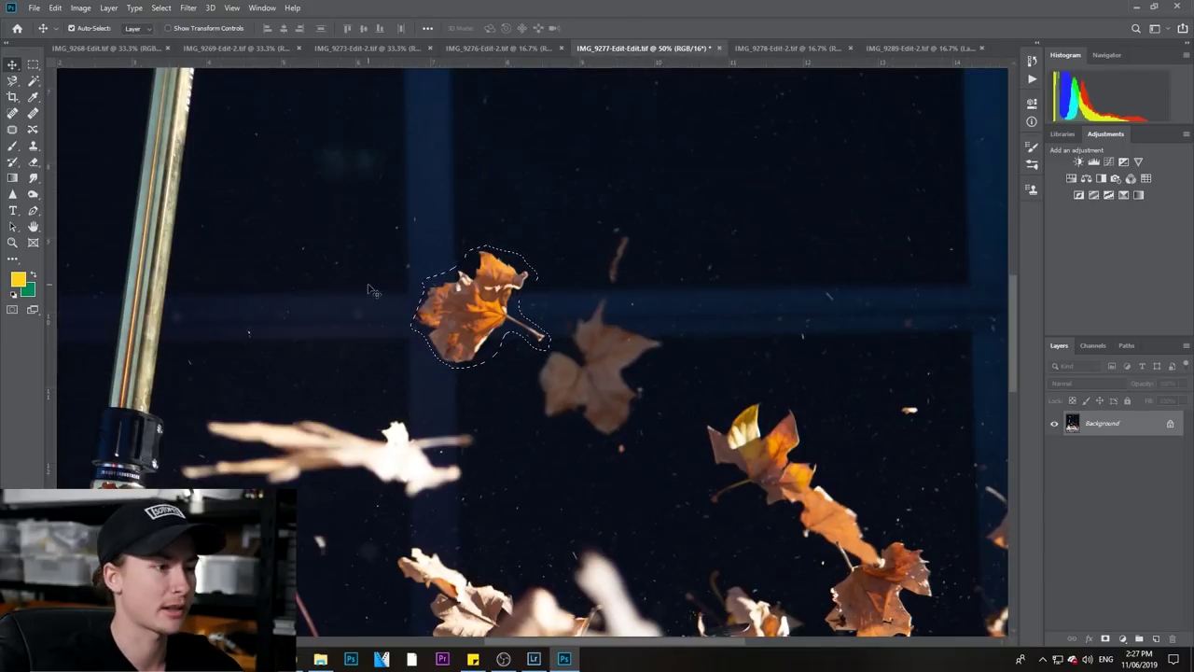
key(ctrl+plus)
key(ctrl+r)
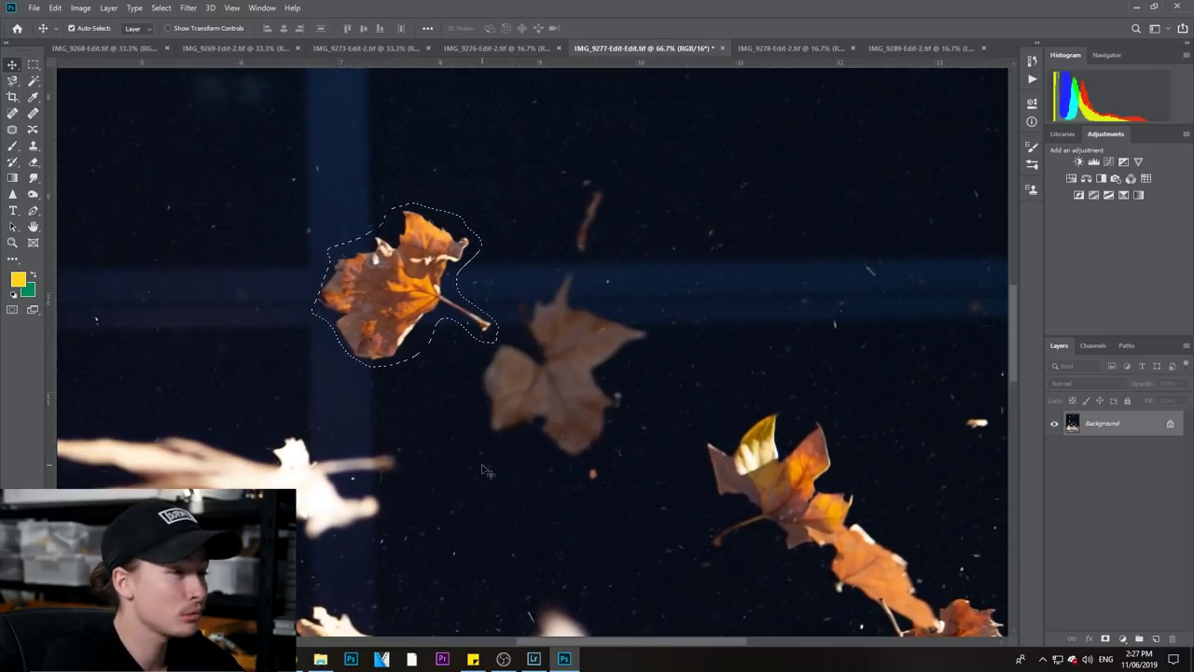
drag(485, 471, 354, 321)
key(ctrl+Tab)
key(ctrl+Tab)
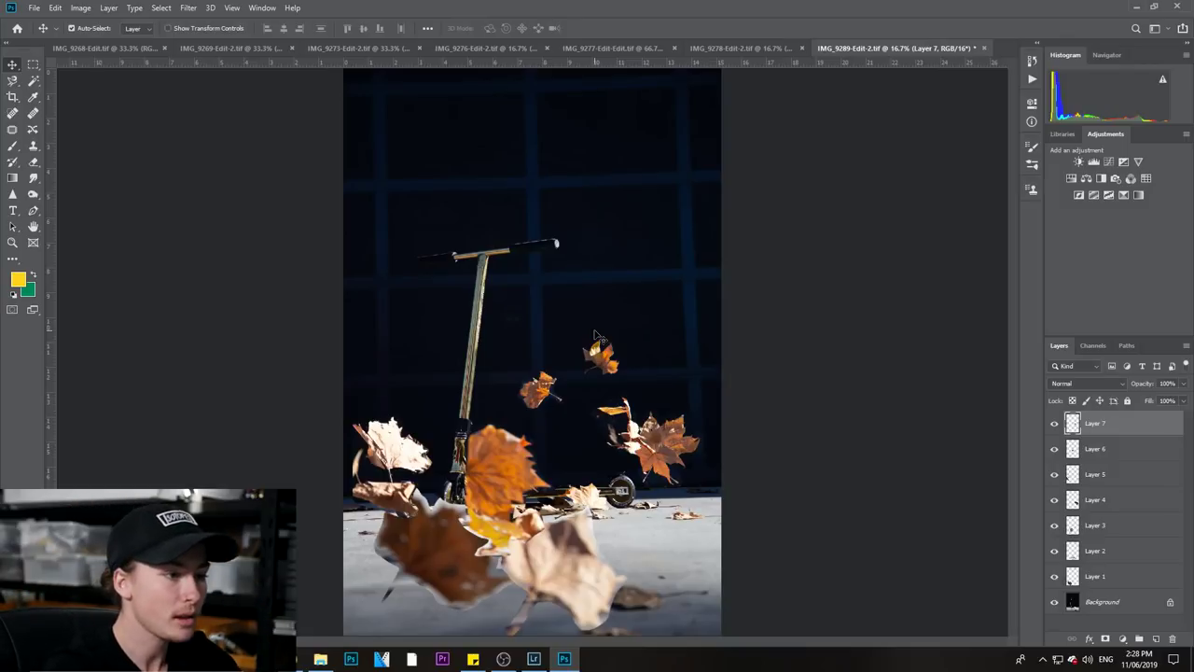
Step: Nudge the orange leaf lower-left, hide Layers 1–6, and zoom to 200% on the remaining leaf
mouse_move(467, 495)
mouse_down()
mouse_move(504, 410)
mouse_move(438, 420)
mouse_move(499, 569)
mouse_move(471, 512)
mouse_up()
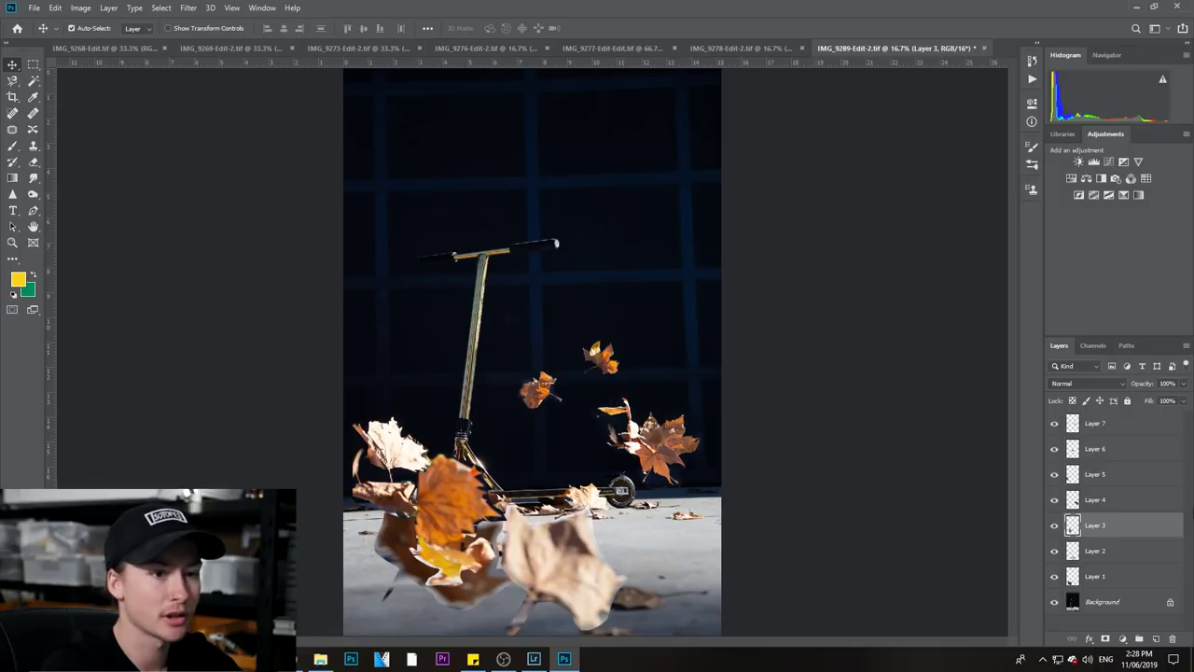
drag(1055, 577, 1054, 451)
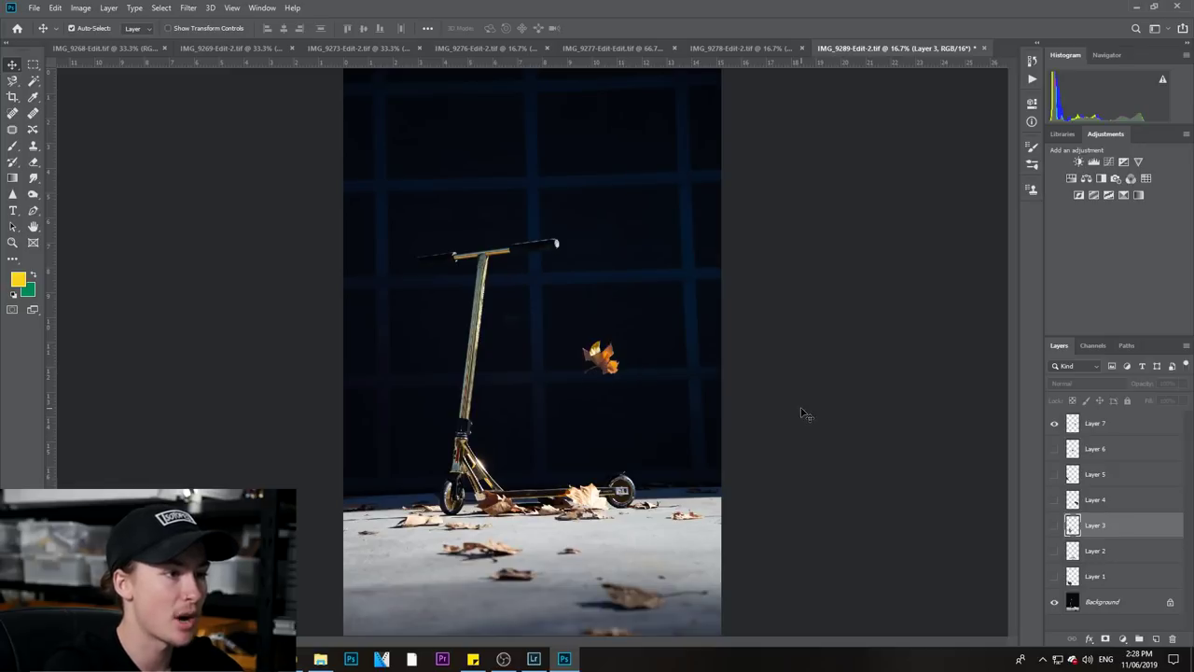
key(ctrl+plus)
key(ctrl+plus)
key(ctrl+plus)
key(ctrl+plus)
drag(802, 414, 235, 414)
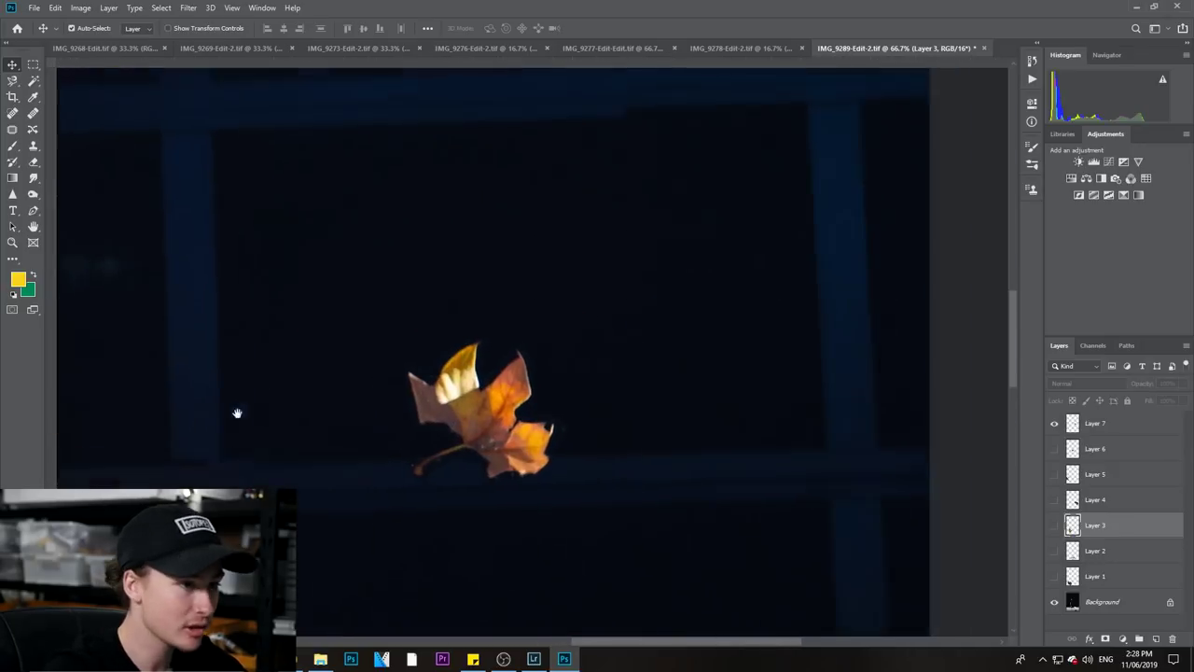
key(ctrl+plus)
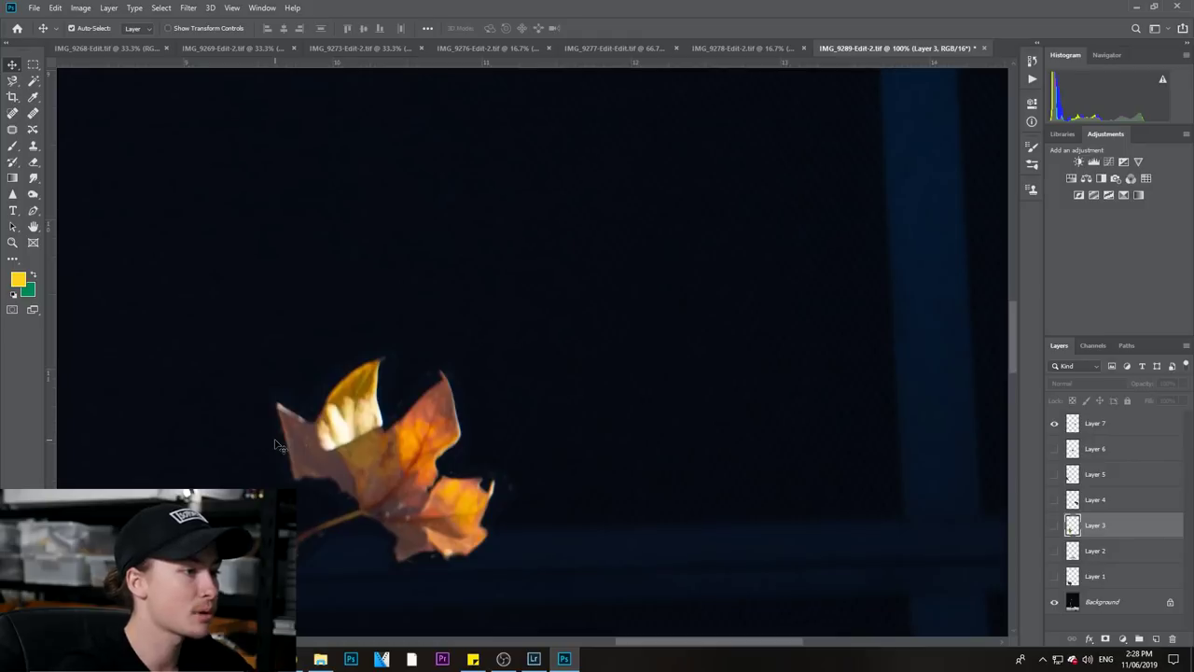
key(ctrl+plus)
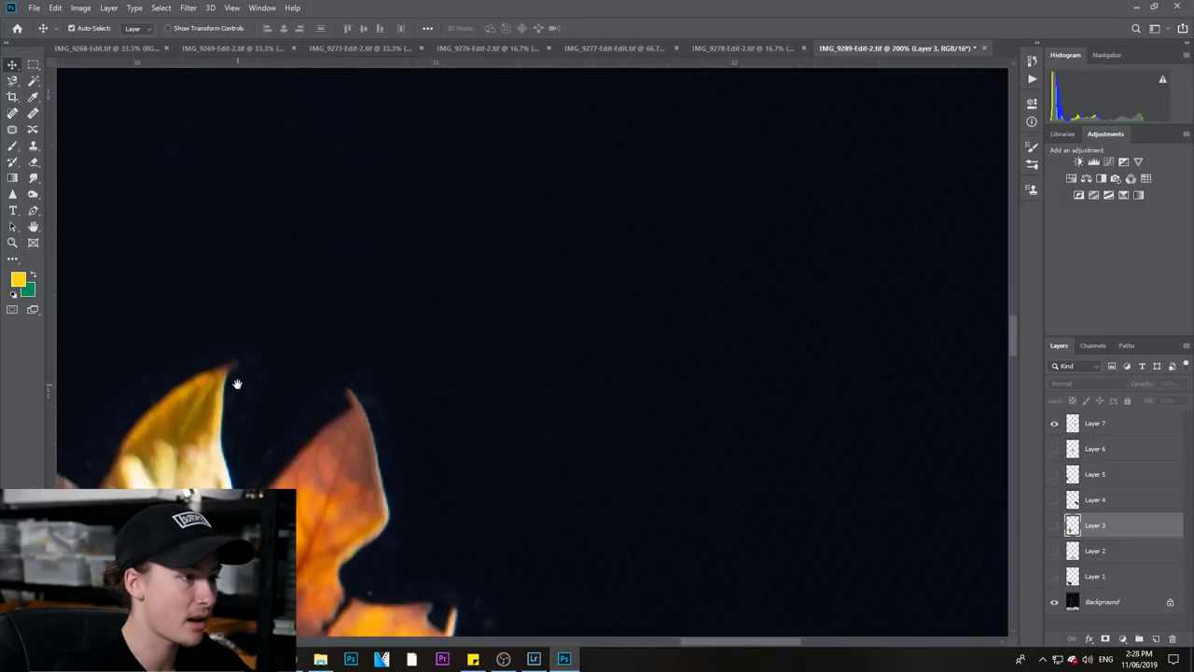
drag(236, 384, 545, 189)
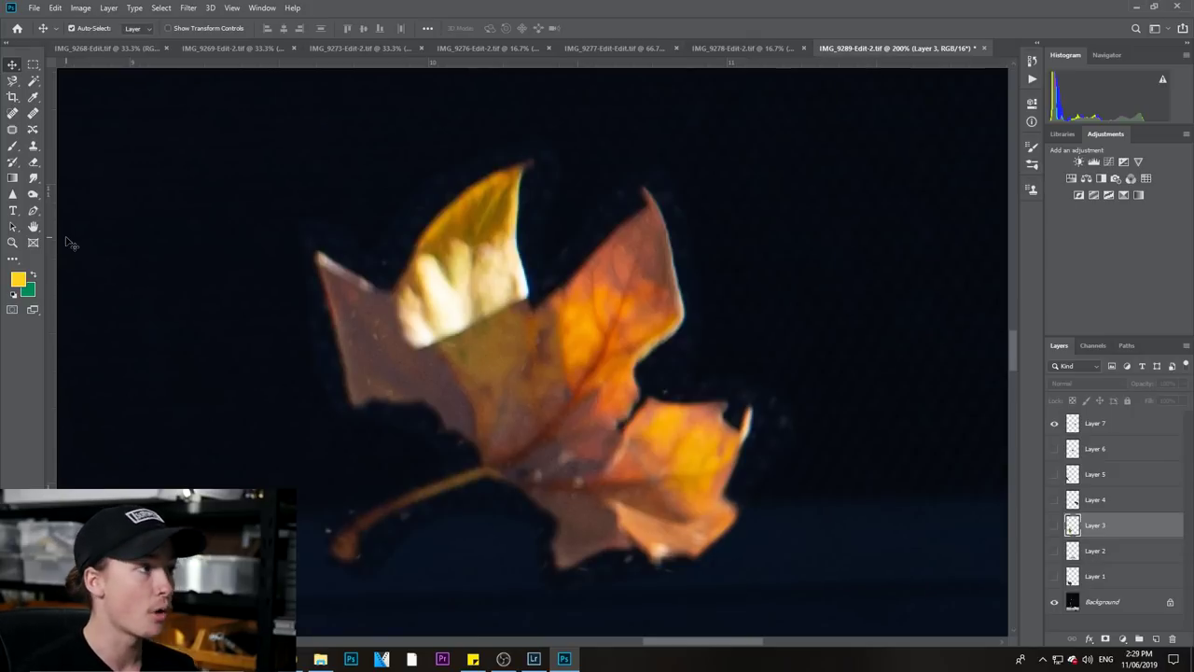
Step: Erase the dark fringe around the Layer 7 leaf with a 29 px, 20%-hardness eraser
click(33, 162)
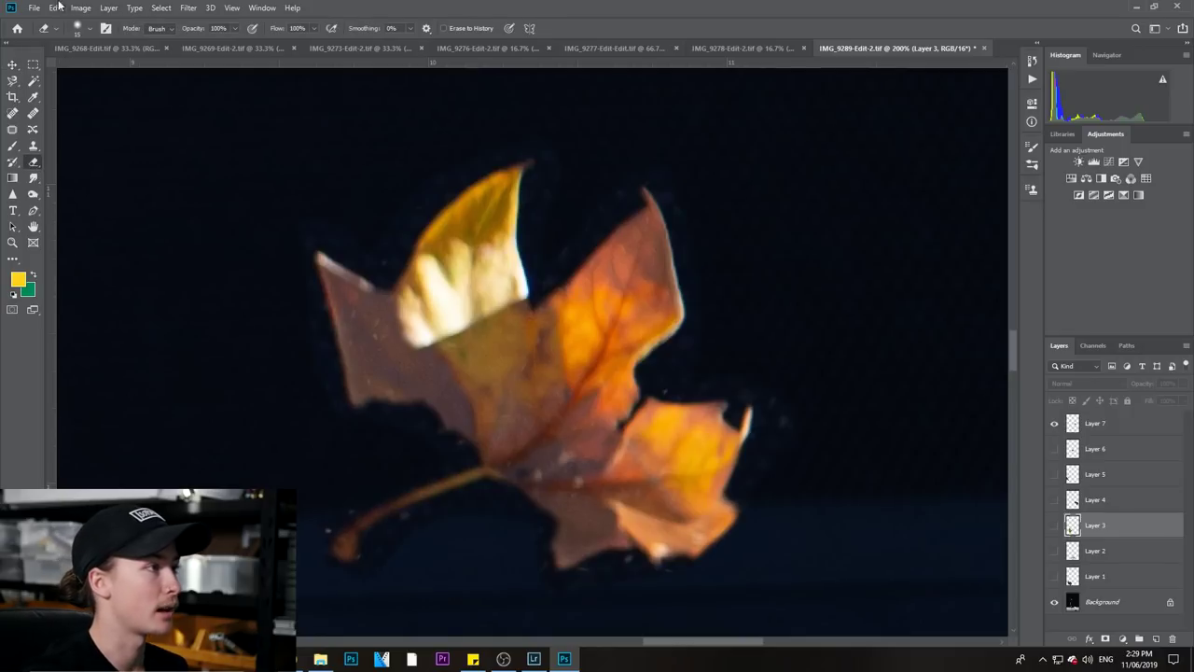
click(79, 28)
click(78, 28)
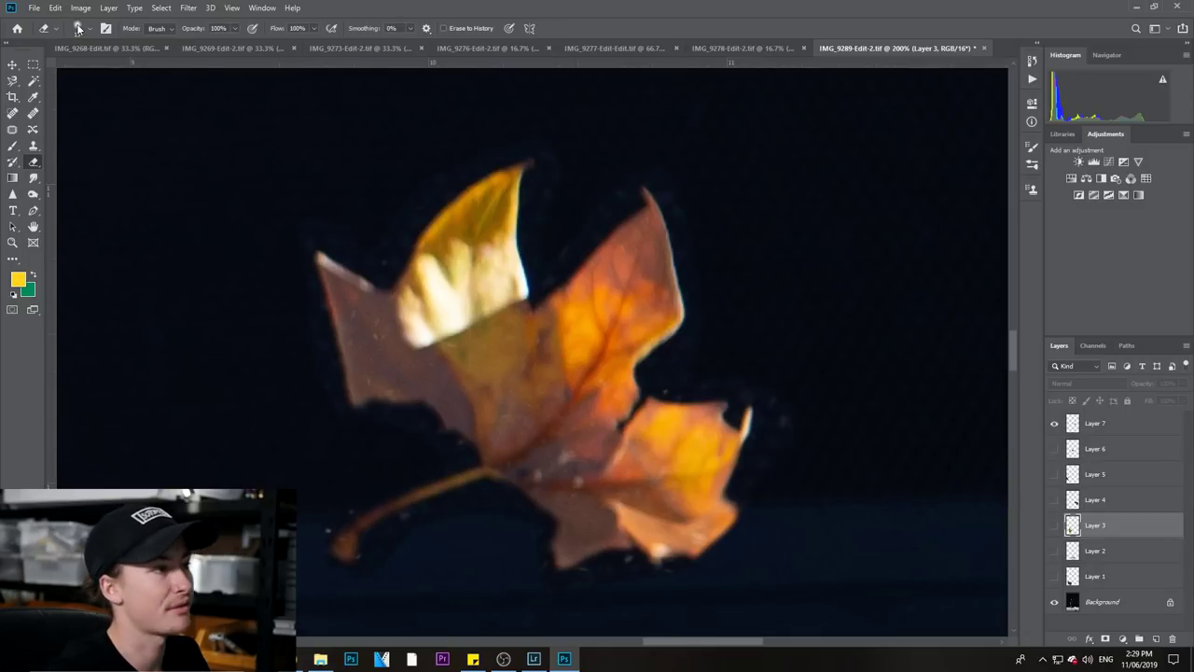
click(79, 29)
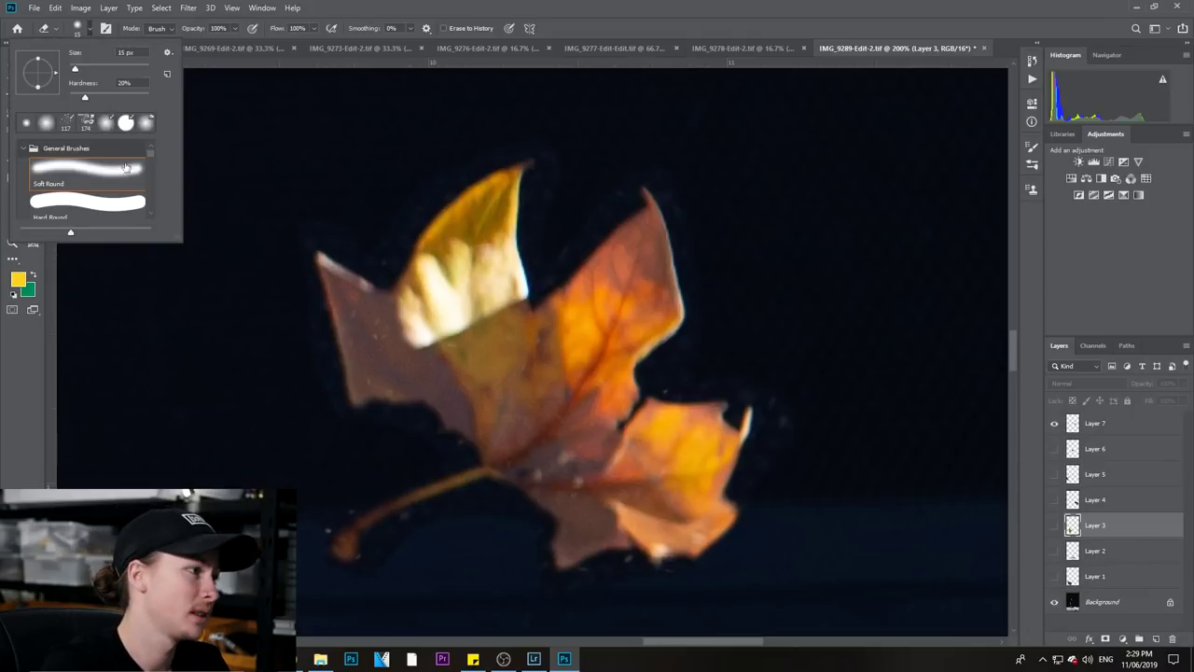
click(88, 32)
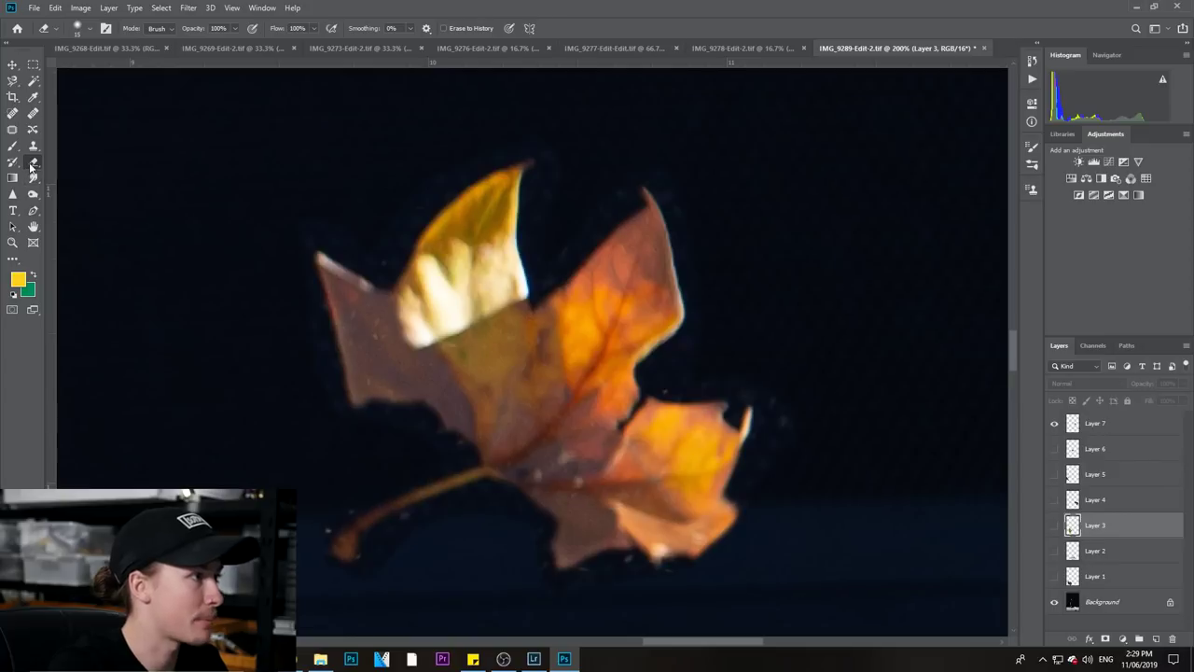
click(1115, 421)
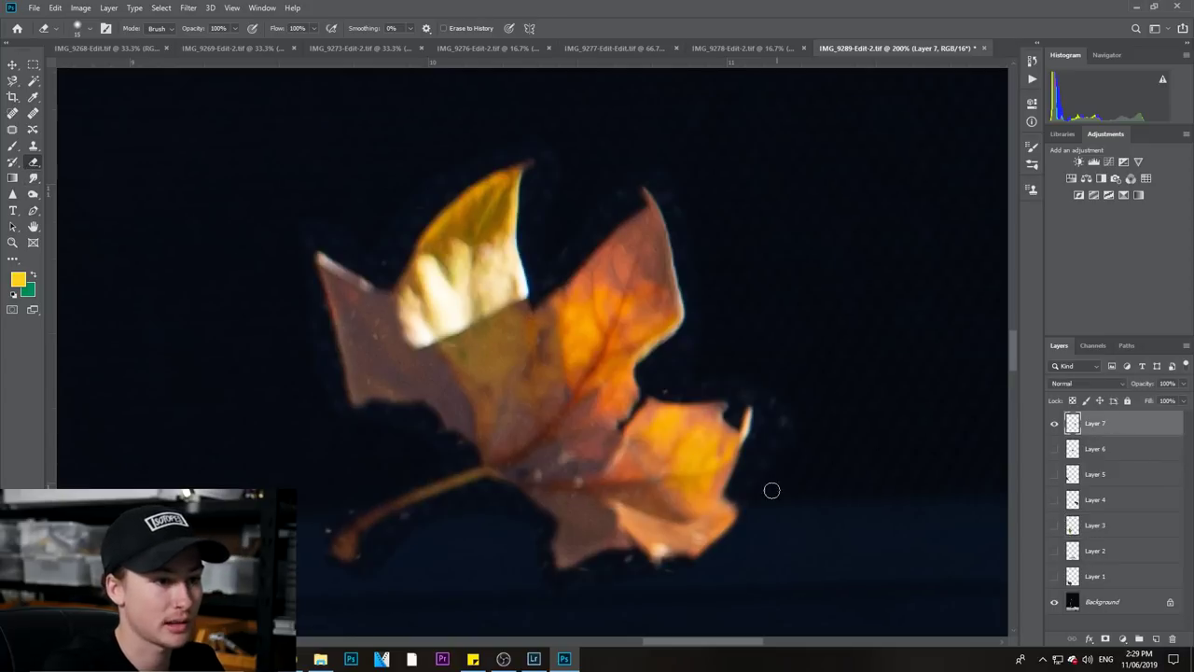
click(75, 30)
drag(74, 69, 80, 69)
click(767, 498)
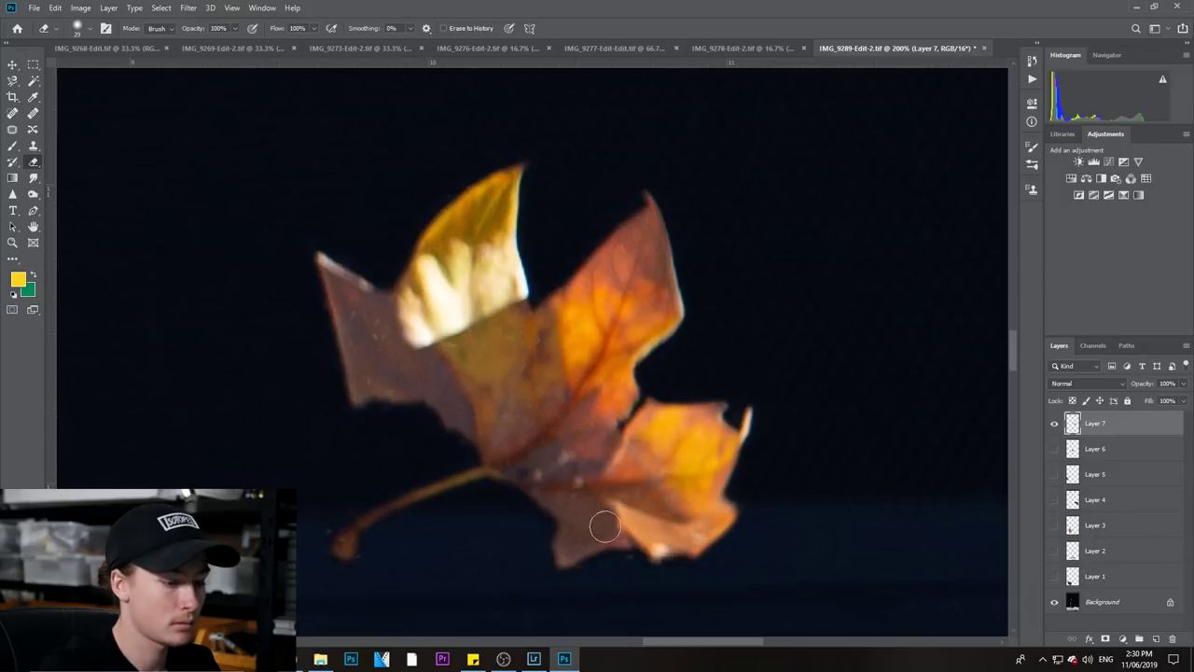
key(ctrl+minus)
key(ctrl+minus)
key(ctrl+minus)
key(ctrl+minus)
key(ctrl+minus)
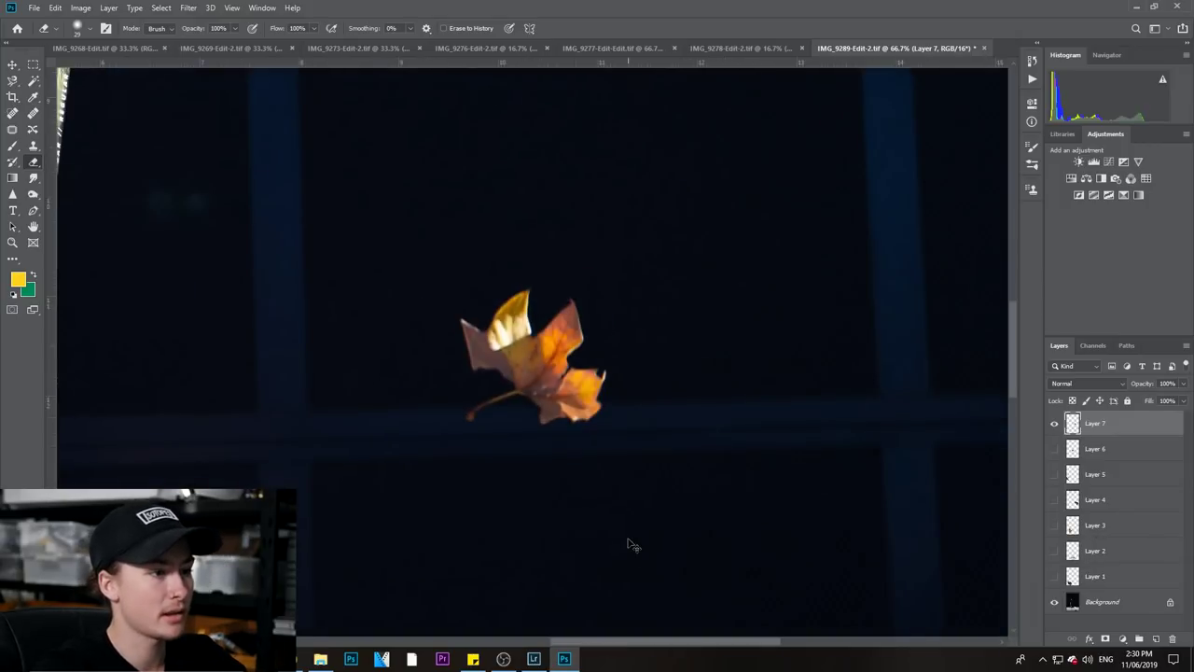
Step: Zoom out to the whole scooter and turn on the Layer 6 leaf
key(ctrl+minus)
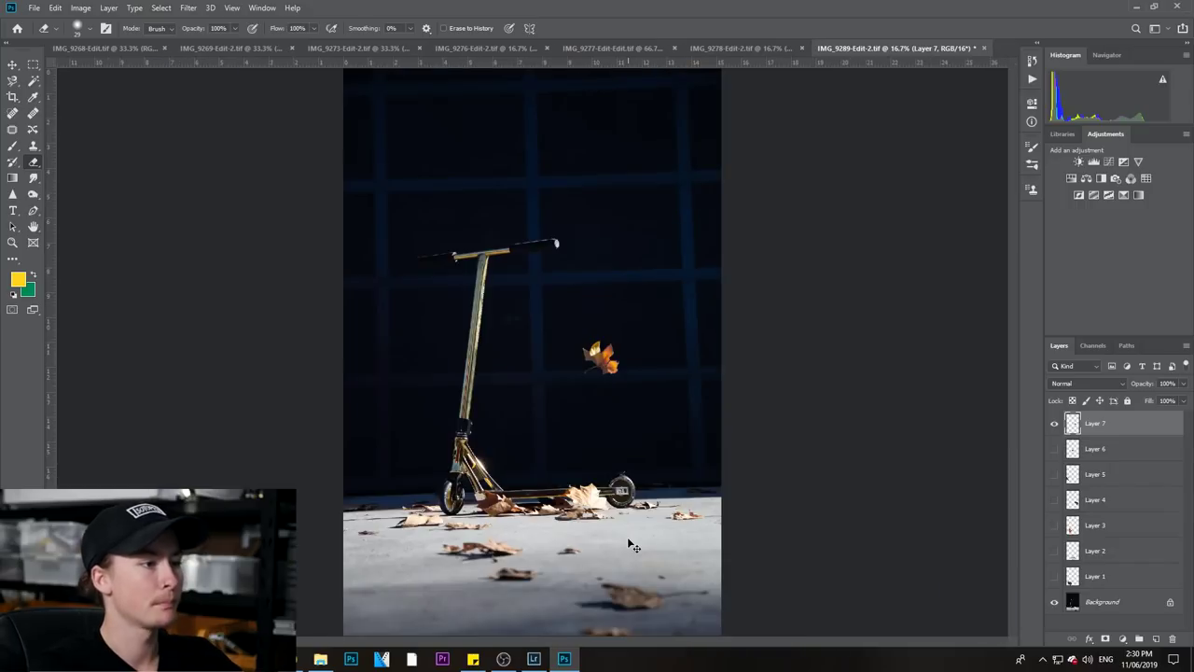
key(ctrl+plus)
key(ctrl+plus)
key(ctrl+plus)
key(ctrl+plus)
key(ctrl+plus)
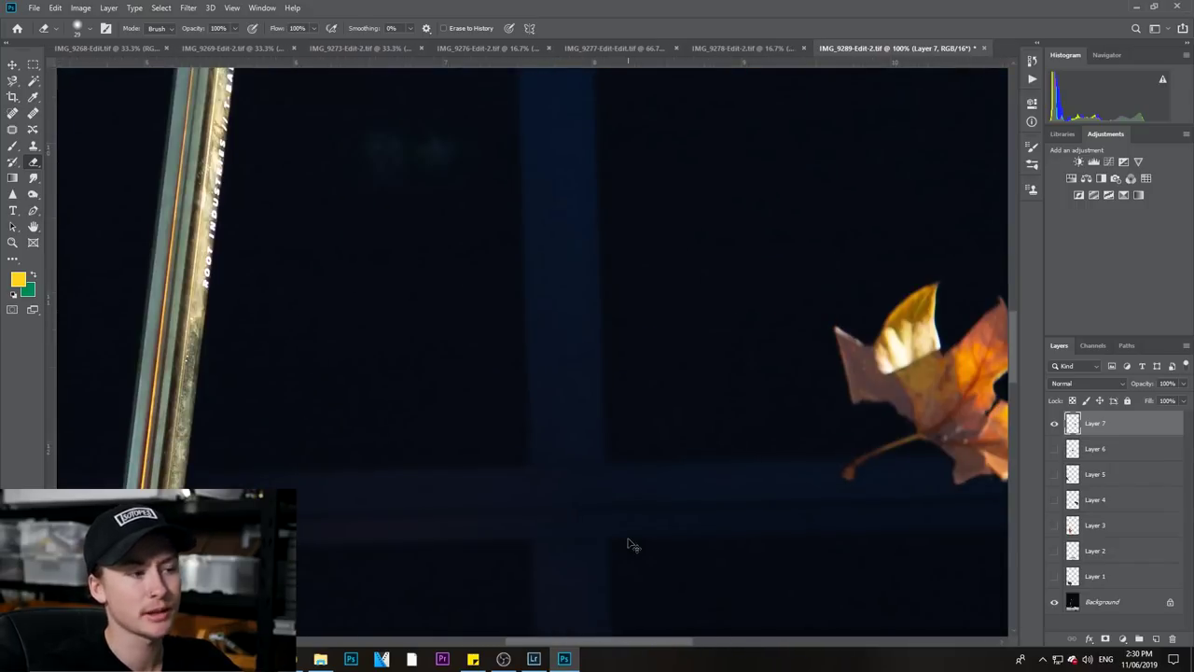
key(ctrl+minus)
key(ctrl+minus)
key(ctrl+minus)
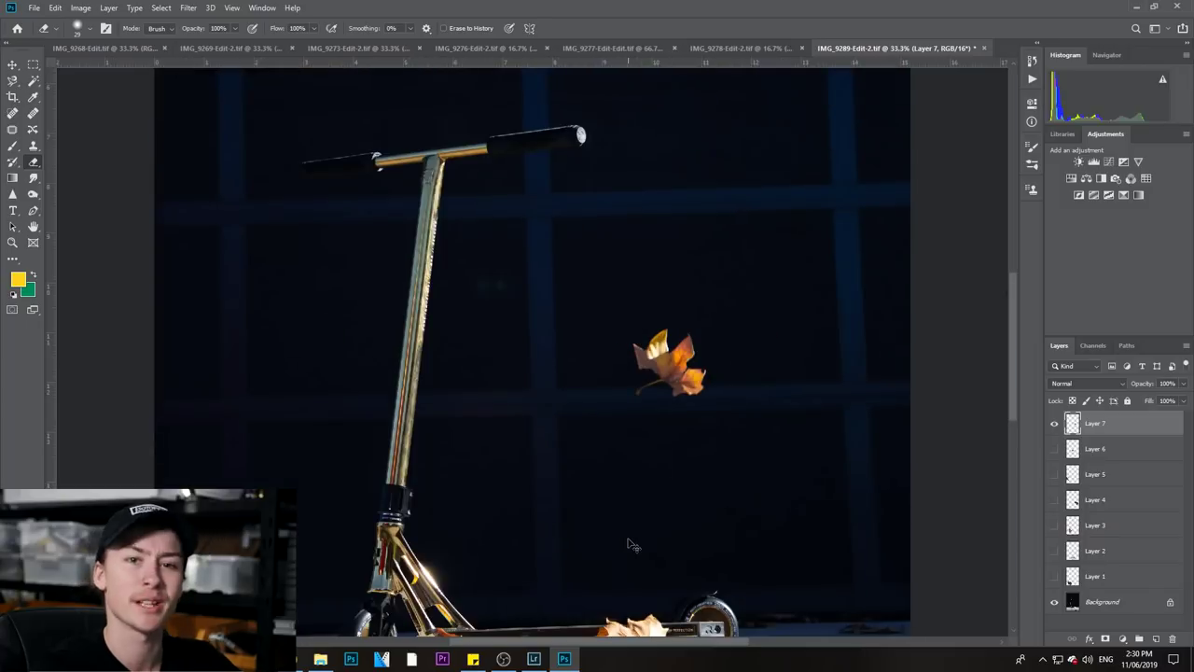
key(ctrl+minus)
key(ctrl+plus)
key(ctrl+plus)
key(ctrl+plus)
key(ctrl+minus)
key(ctrl+minus)
key(ctrl+minus)
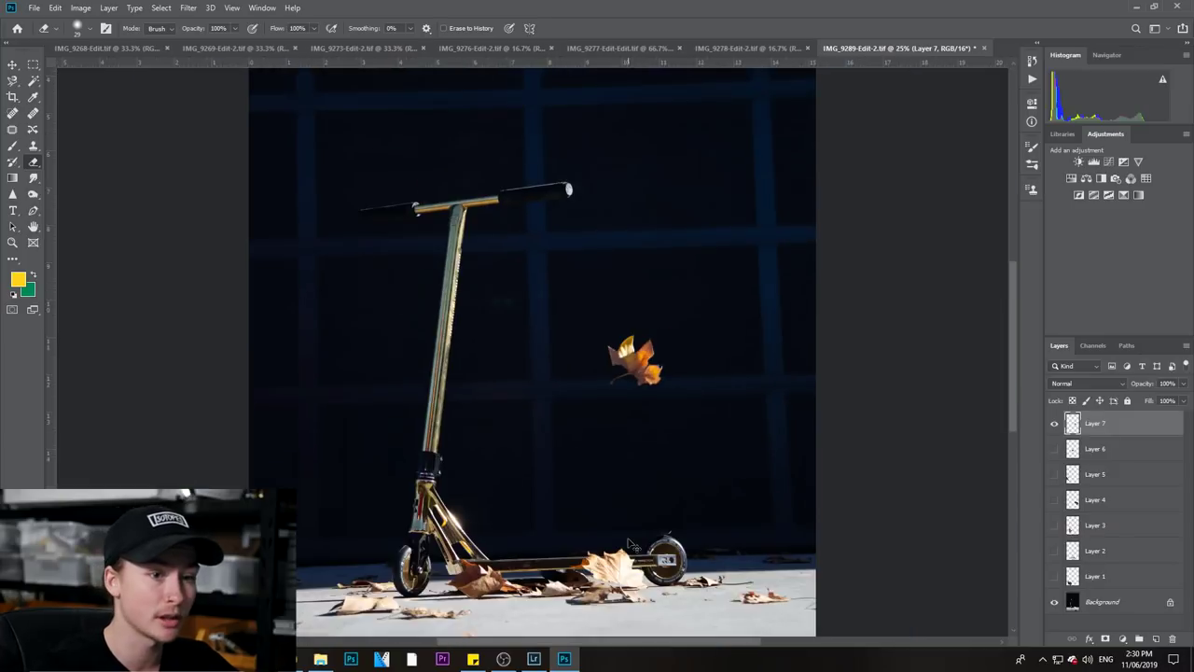
click(1054, 449)
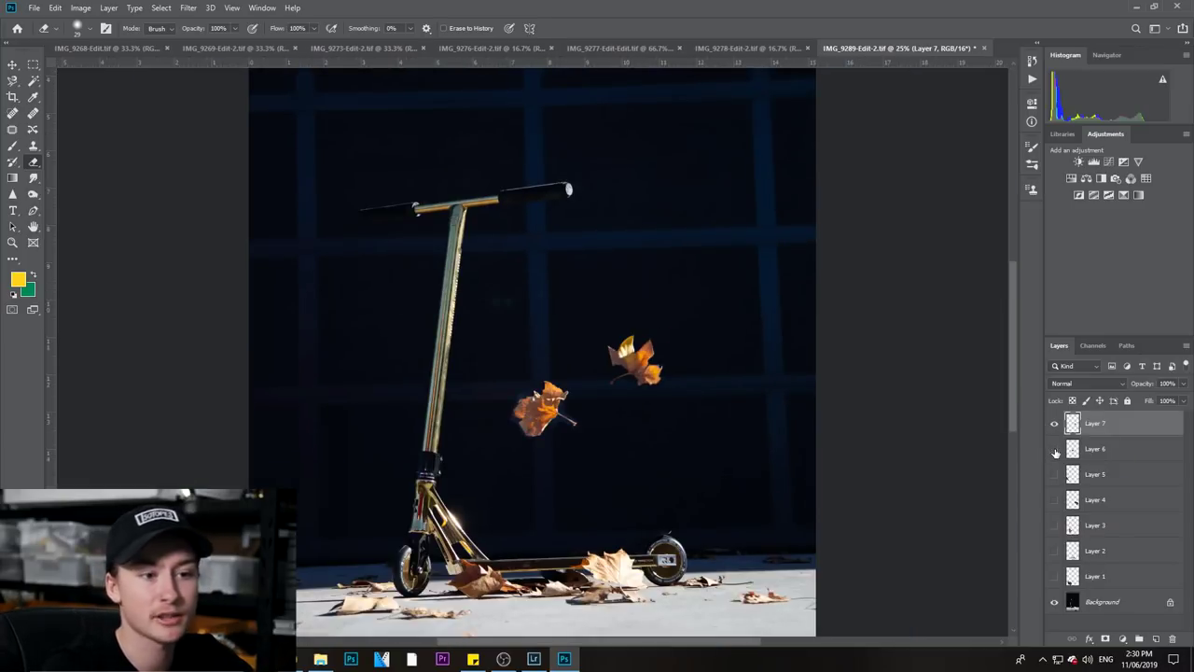
click(1054, 449)
click(1054, 449)
Step: Preview the leaves on Layers 5–1, then hide them again, keeping Layers 6 and 7 visible
click(1054, 474)
click(1055, 500)
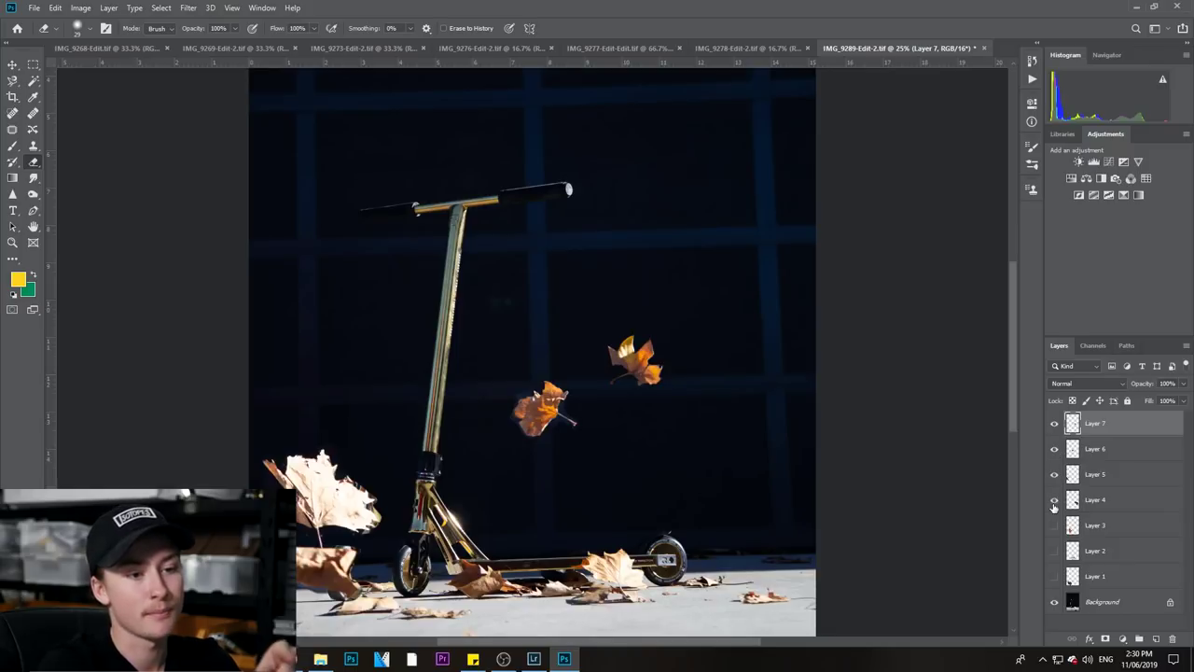
click(1054, 525)
click(1054, 551)
click(1055, 576)
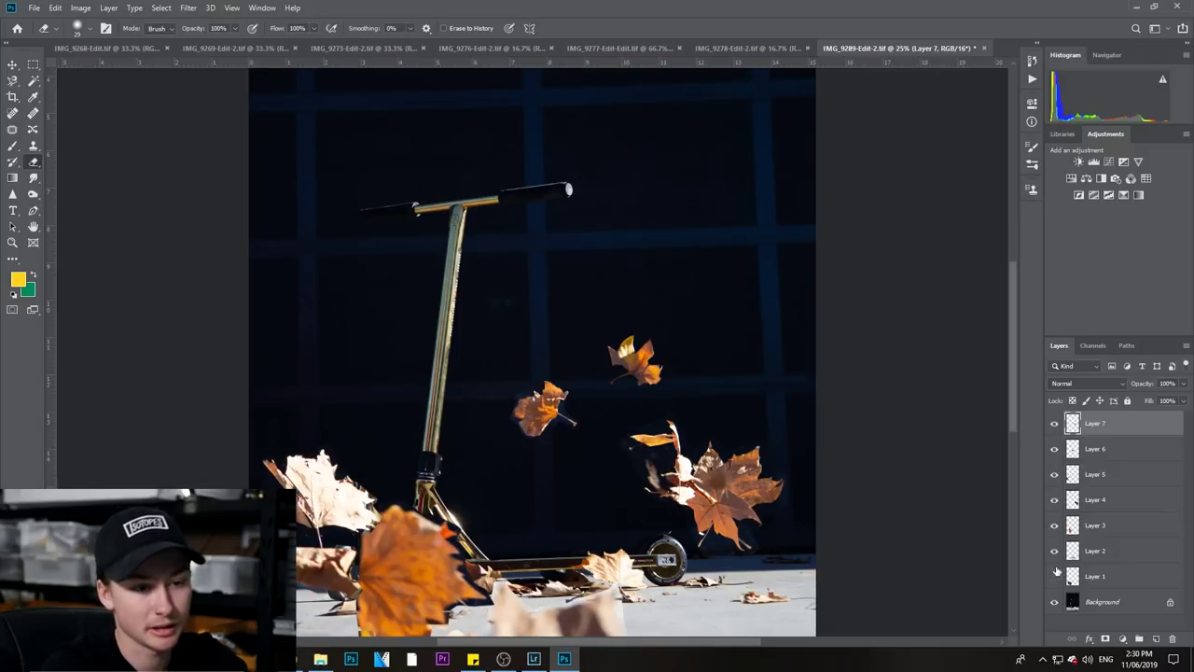
click(1055, 575)
click(1054, 550)
click(1054, 525)
click(1054, 500)
click(1054, 474)
click(1054, 449)
click(1054, 450)
Step: Zoom in on the Layer 6 leaf and erase the bluish halo along its upper-left and right edges
key(v)
scroll(573, 454, up, 5)
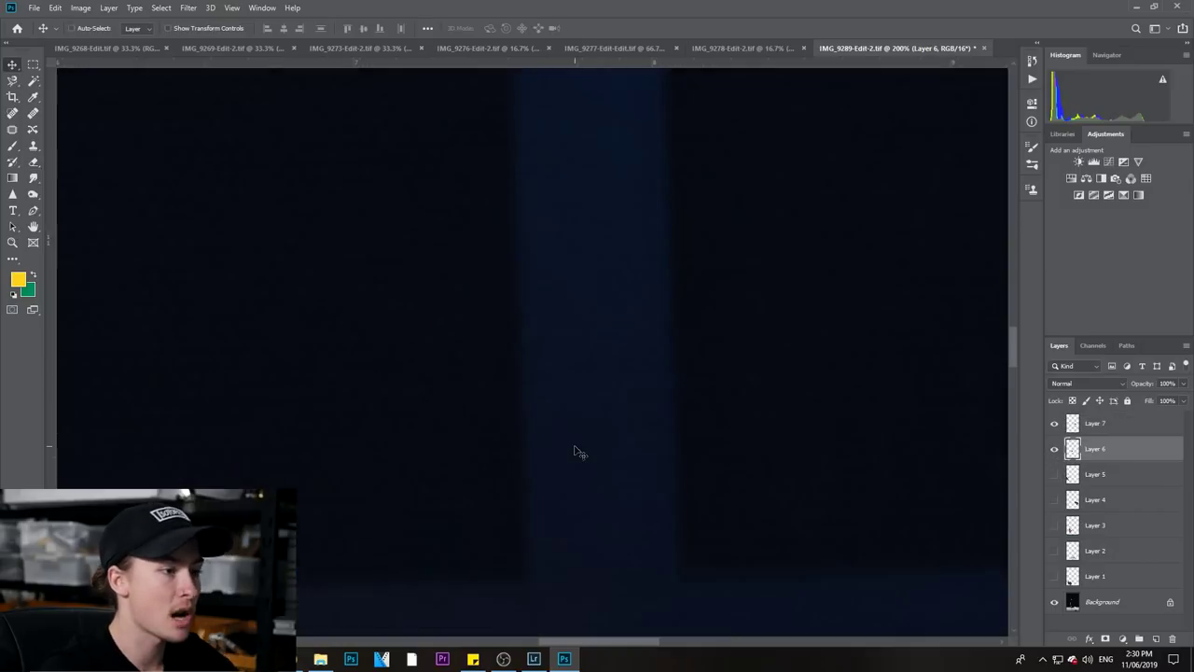
drag(565, 442, 435, 236)
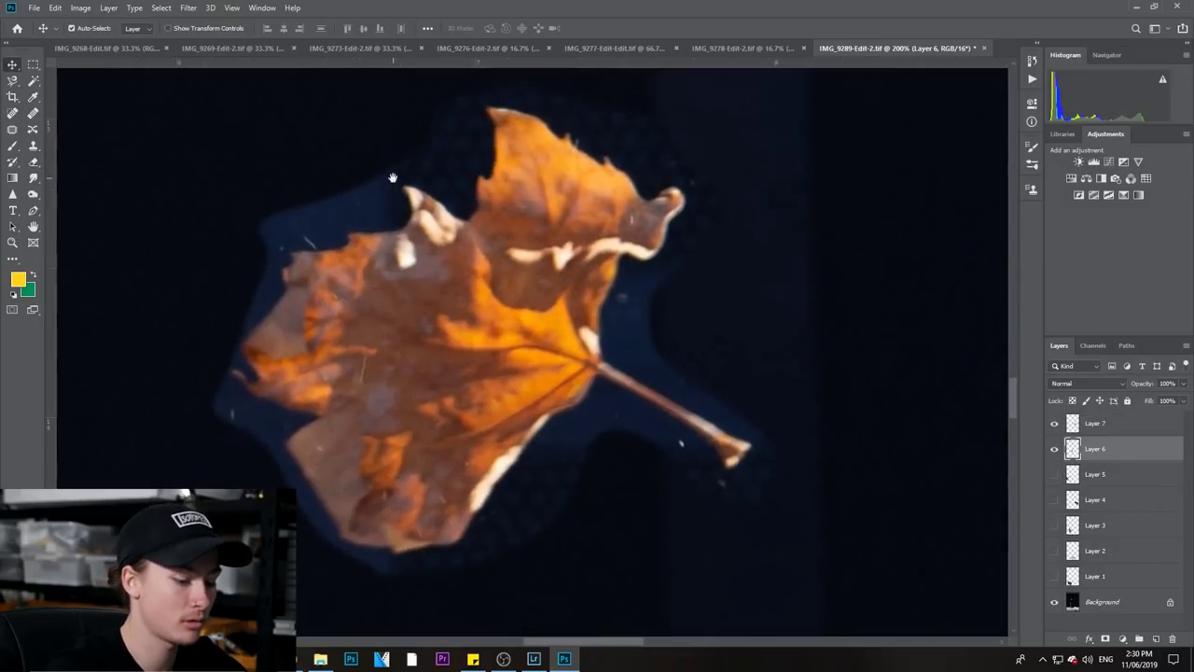
key(ctrl+minus)
click(34, 164)
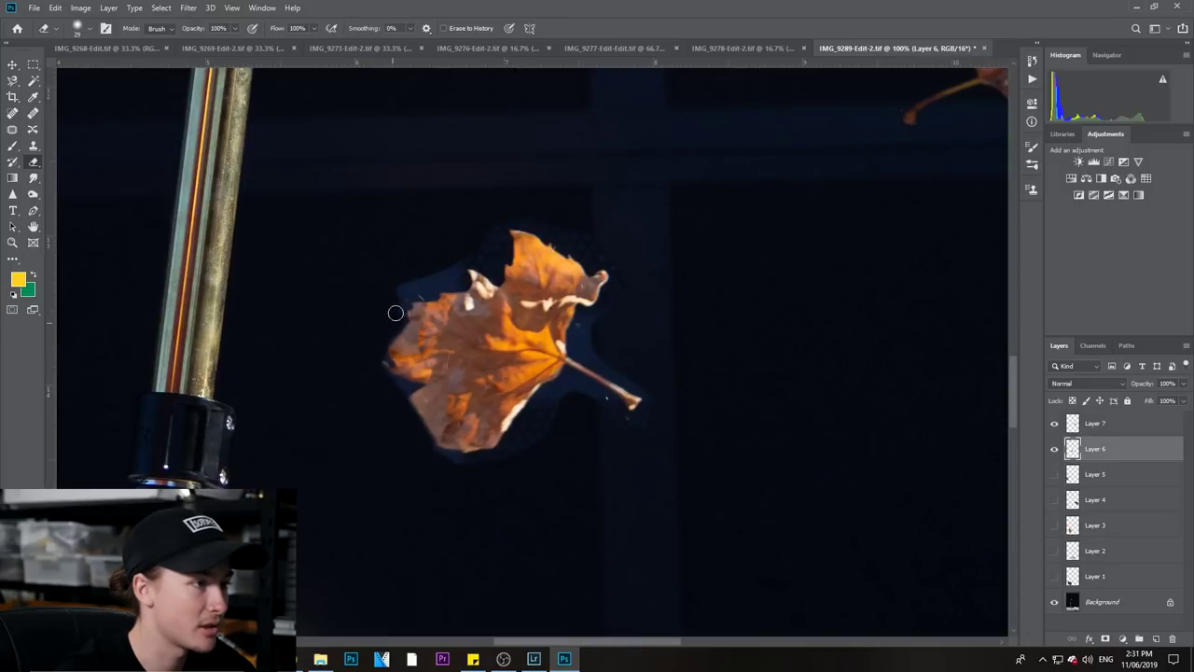
mouse_move(410, 296)
mouse_down()
mouse_move(459, 279)
mouse_move(392, 286)
mouse_move(455, 282)
mouse_move(443, 276)
mouse_move(491, 260)
mouse_move(500, 225)
mouse_move(518, 222)
mouse_move(598, 252)
mouse_move(583, 234)
mouse_move(564, 239)
mouse_move(618, 284)
mouse_up()
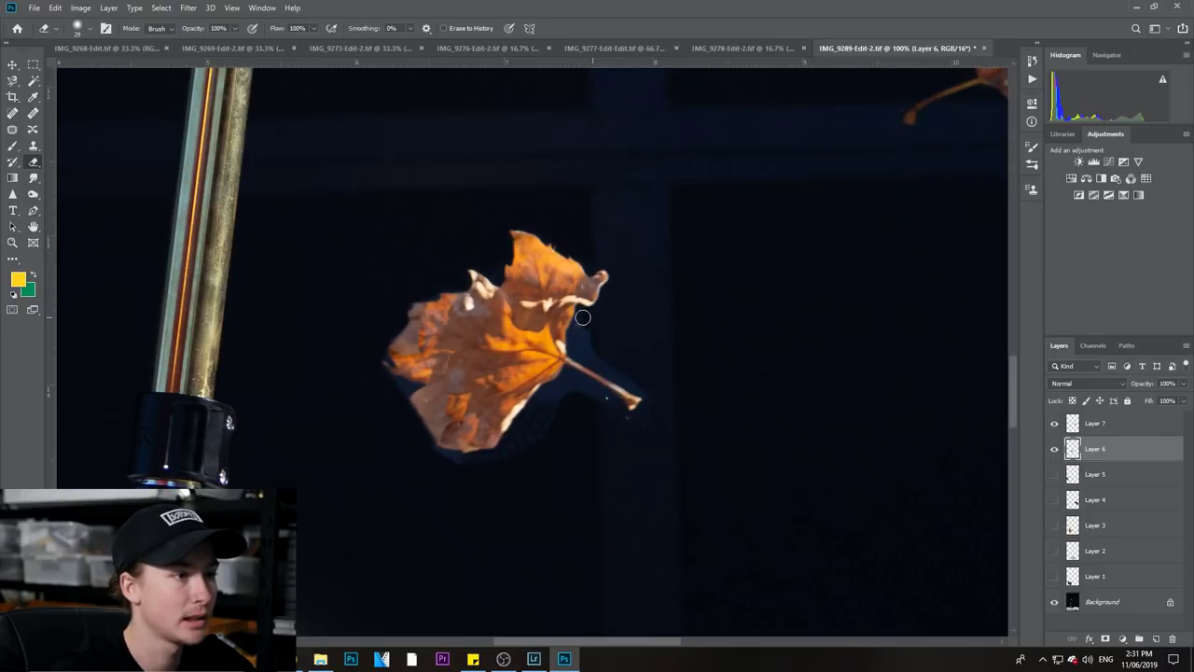
mouse_move(581, 319)
mouse_down()
mouse_move(576, 344)
mouse_move(376, 392)
mouse_up()
Step: Zoom to 300% on the leaf's lower-left edge, shrink the eraser to 15 px, and fit the image on screen
key(ctrl+plus)
key(ctrl+plus)
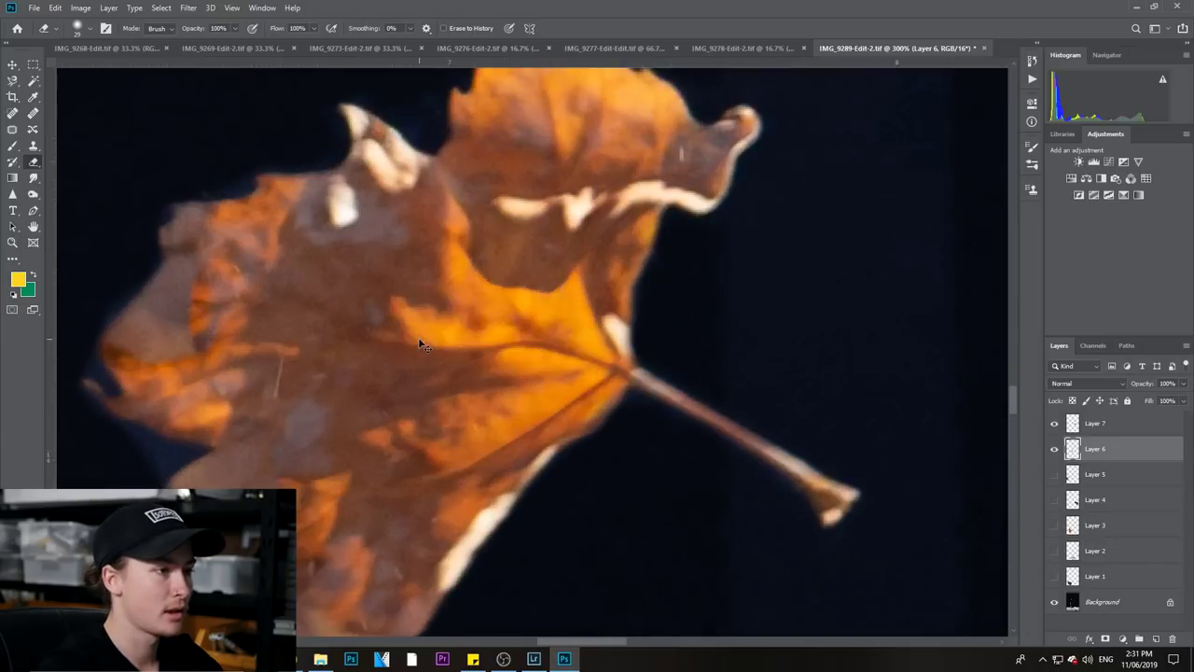
drag(394, 338, 532, 240)
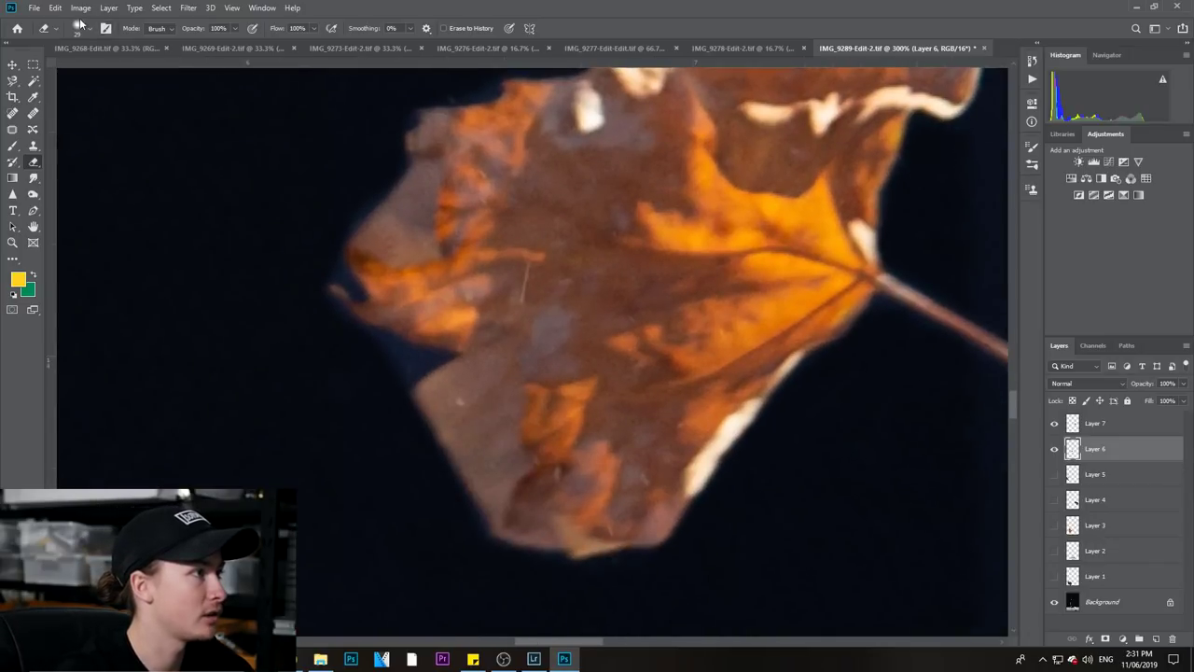
click(79, 26)
drag(79, 75, 74, 75)
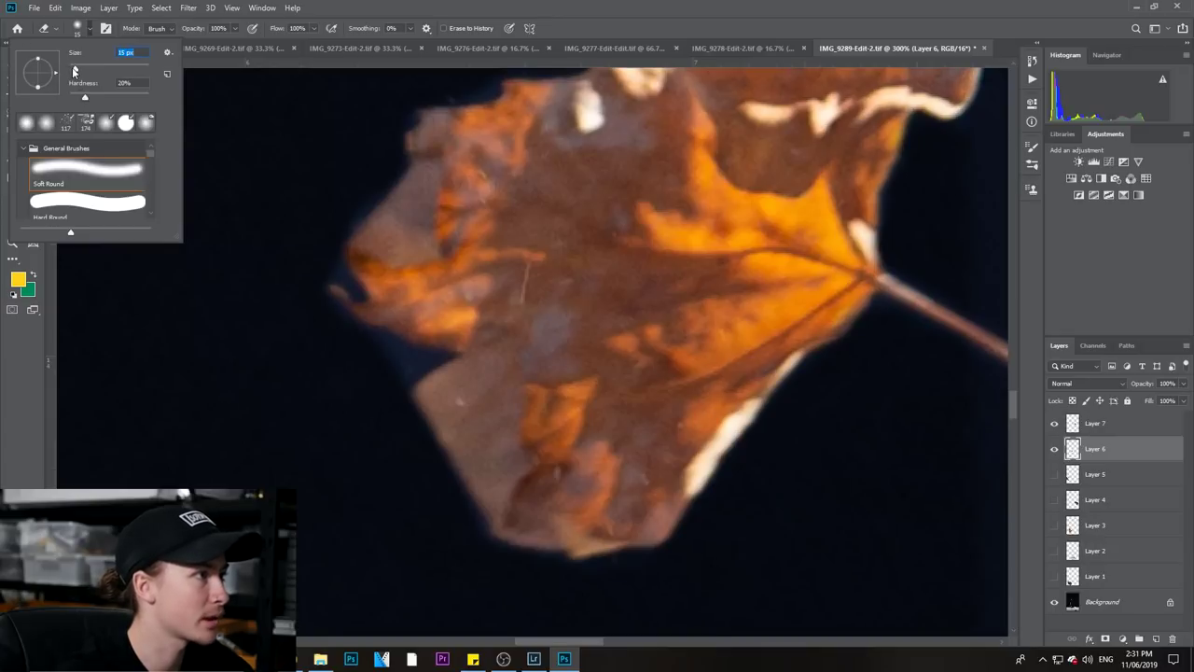
click(401, 383)
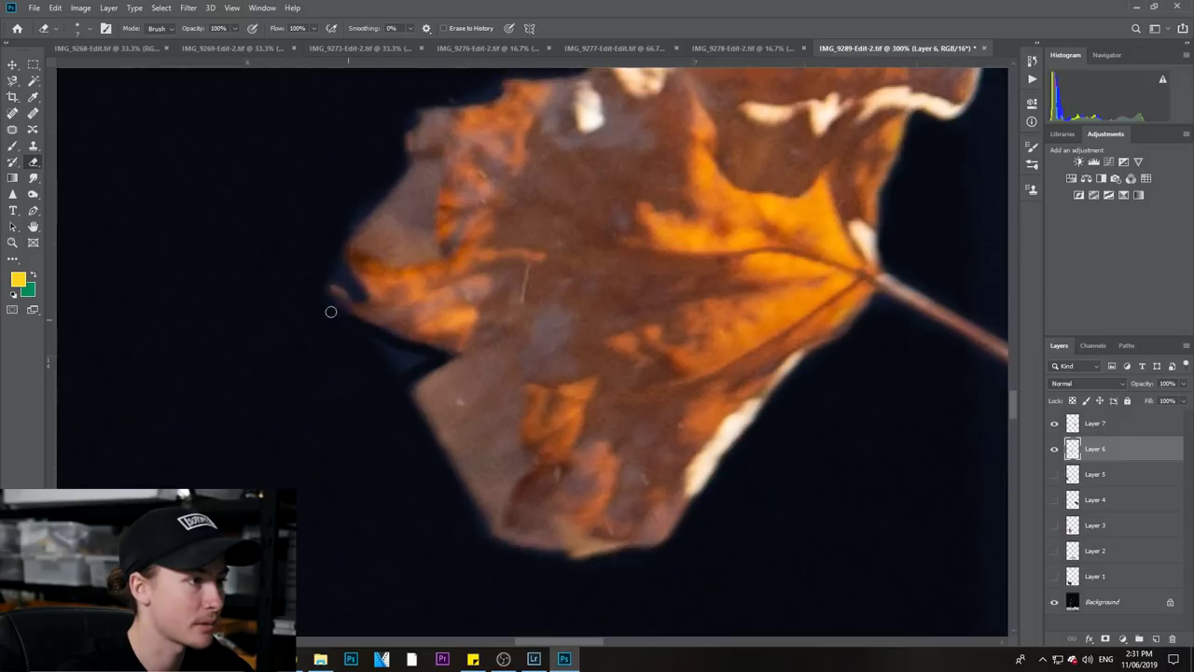
key(ctrl+0)
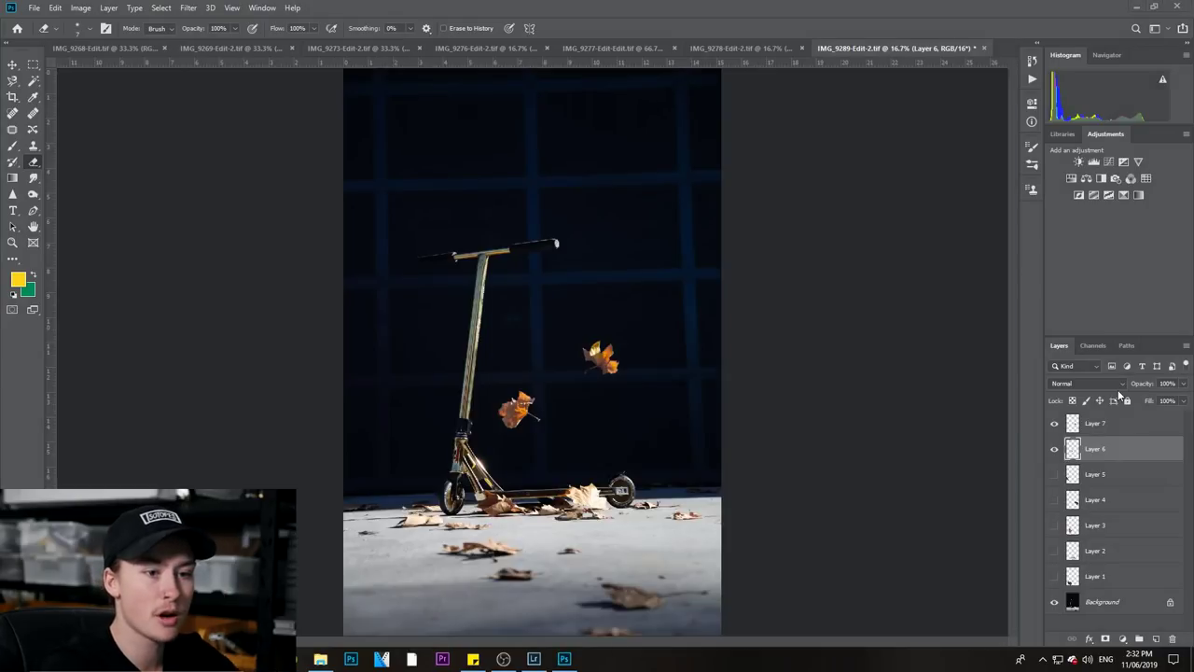
Step: Show the white leaf on Layer 5, move it to the image's lower-left edge, and zoom out to 50%
click(1075, 474)
click(1054, 475)
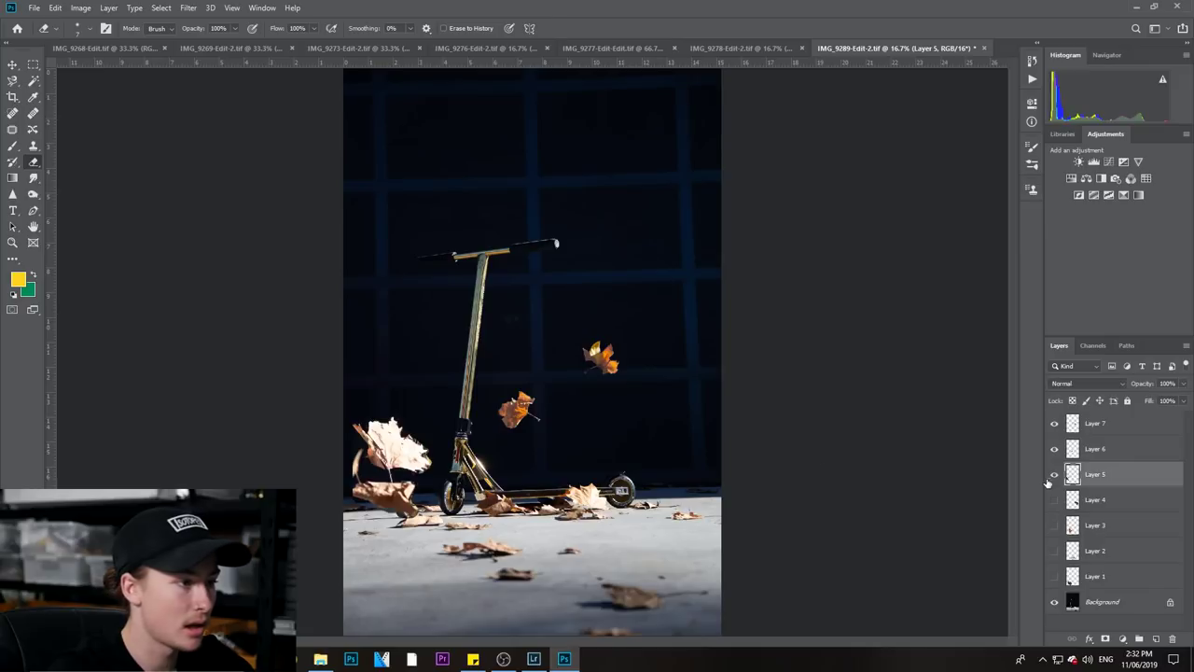
click(13, 67)
drag(616, 541, 622, 515)
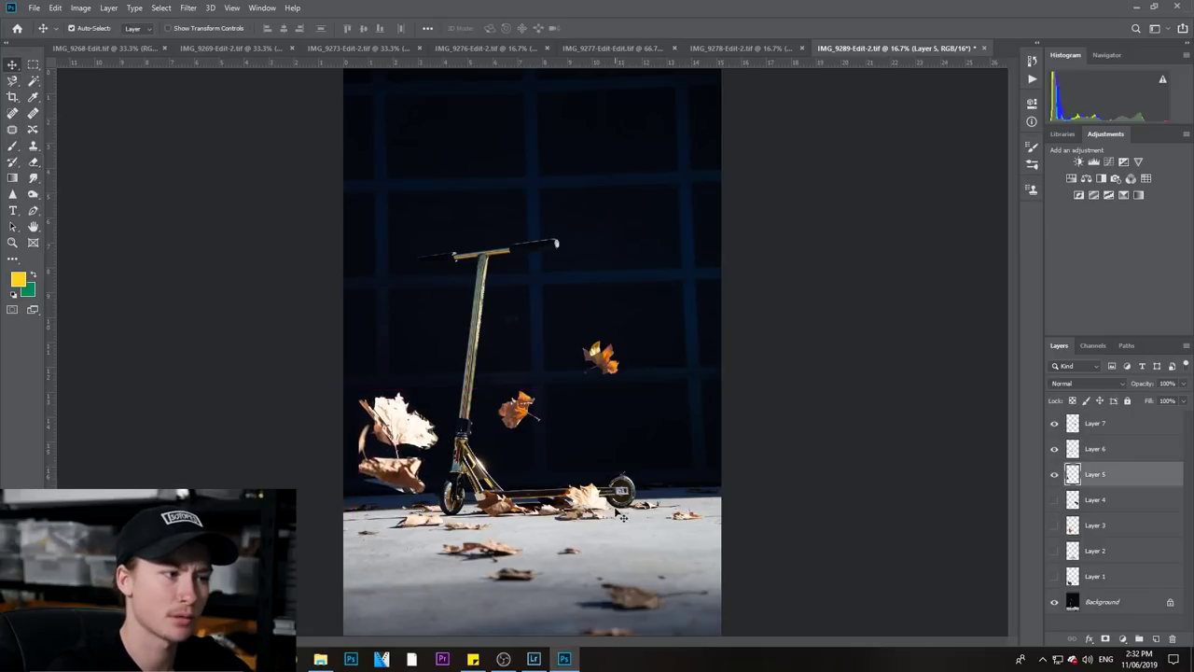
drag(408, 445, 395, 439)
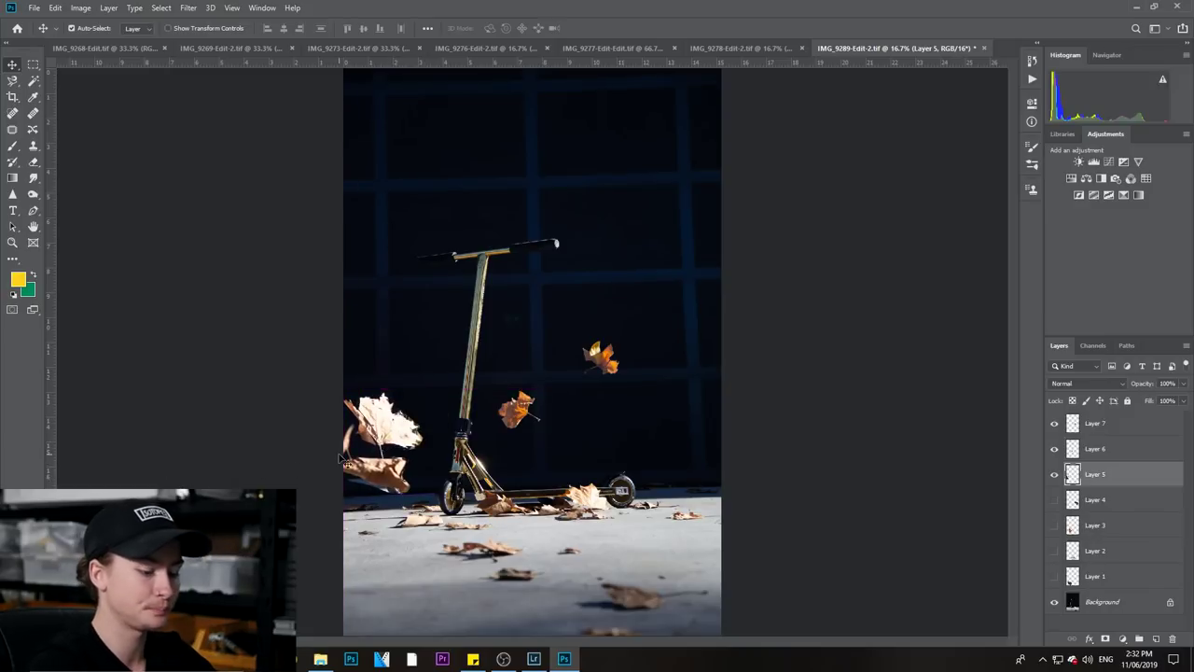
scroll(348, 488, up, 4)
key(ctrl+minus)
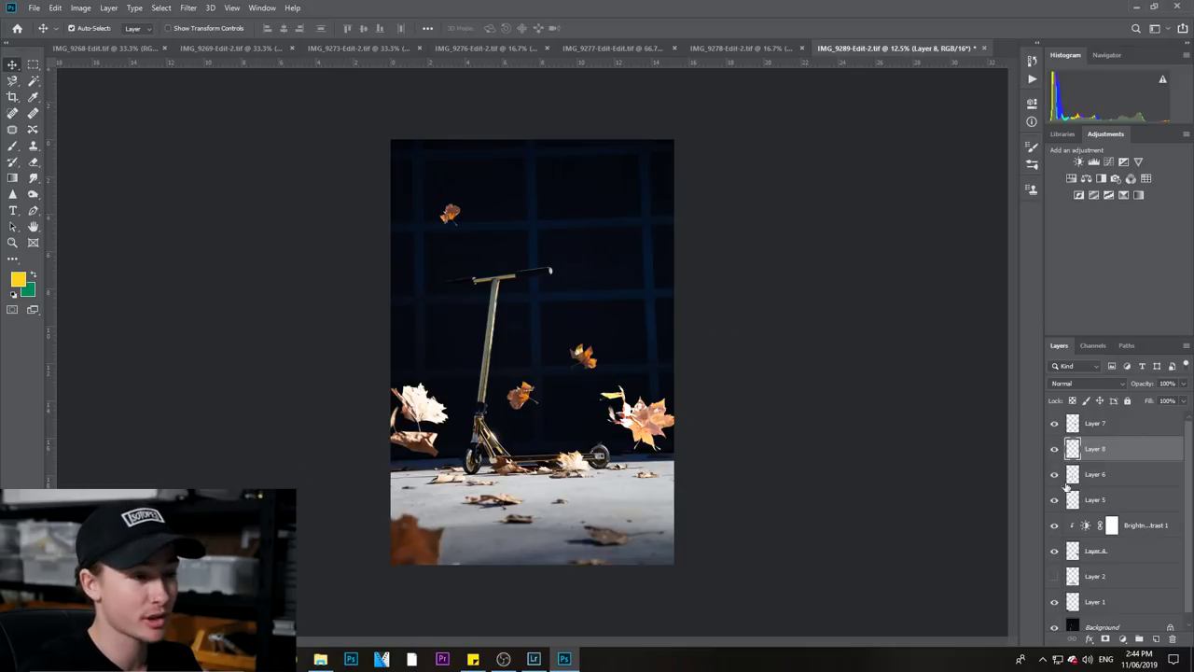
drag(1054, 427, 1056, 612)
scroll(1056, 616, down, 1)
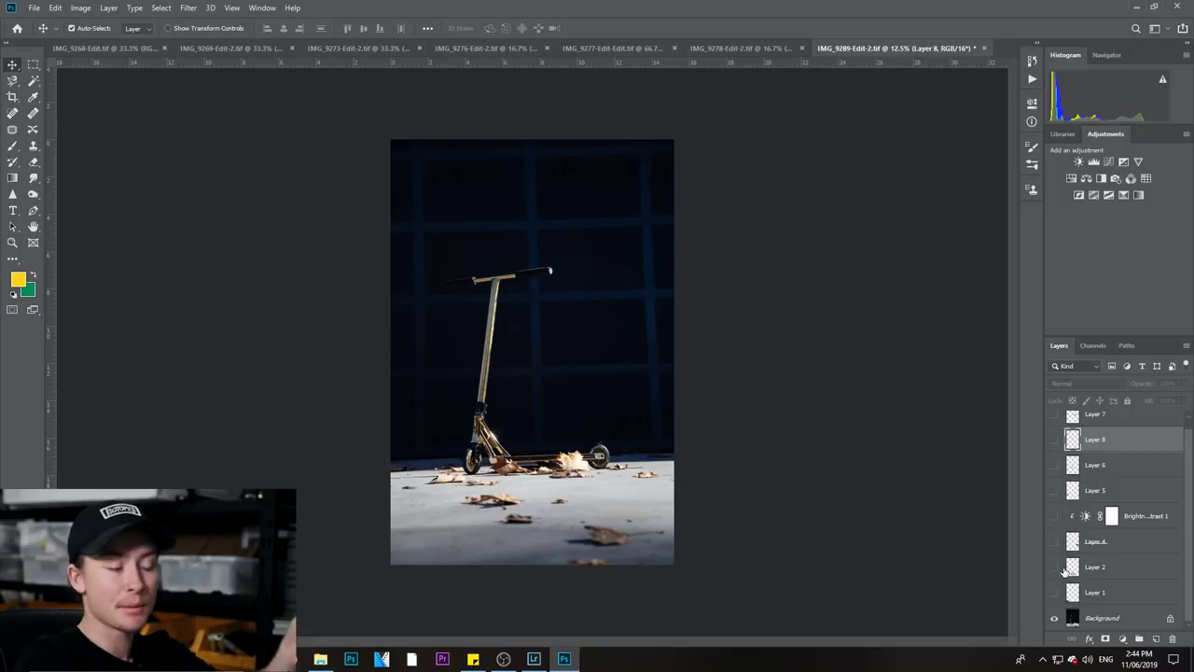
drag(1050, 594, 1053, 426)
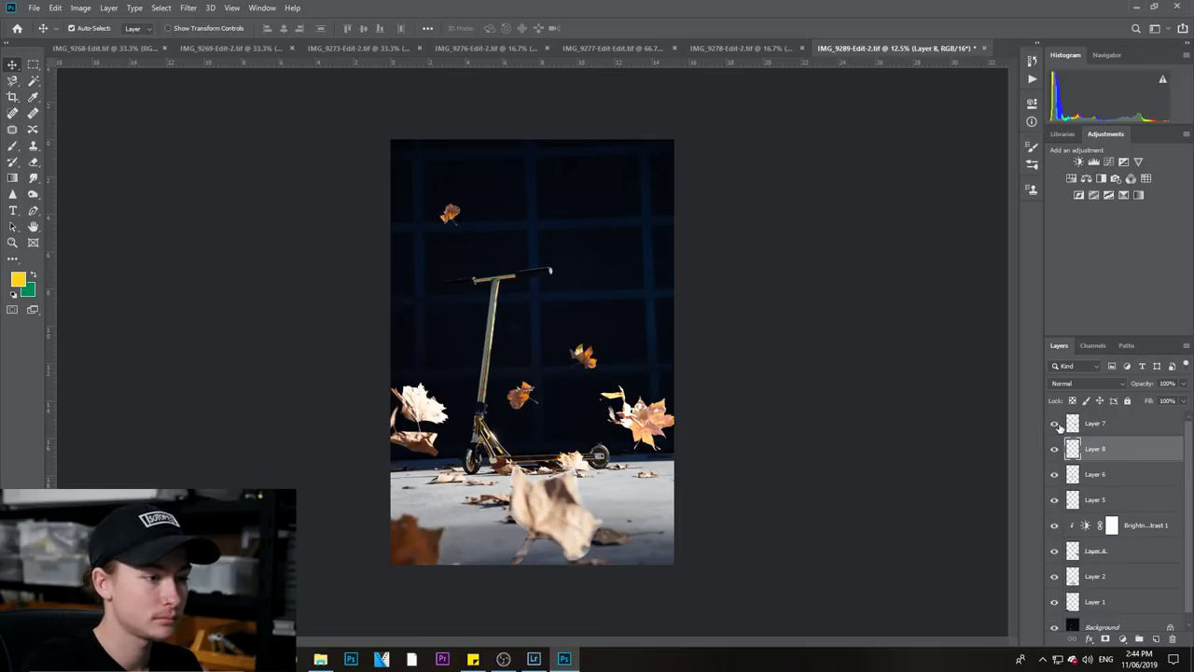
click(1054, 577)
click(1054, 577)
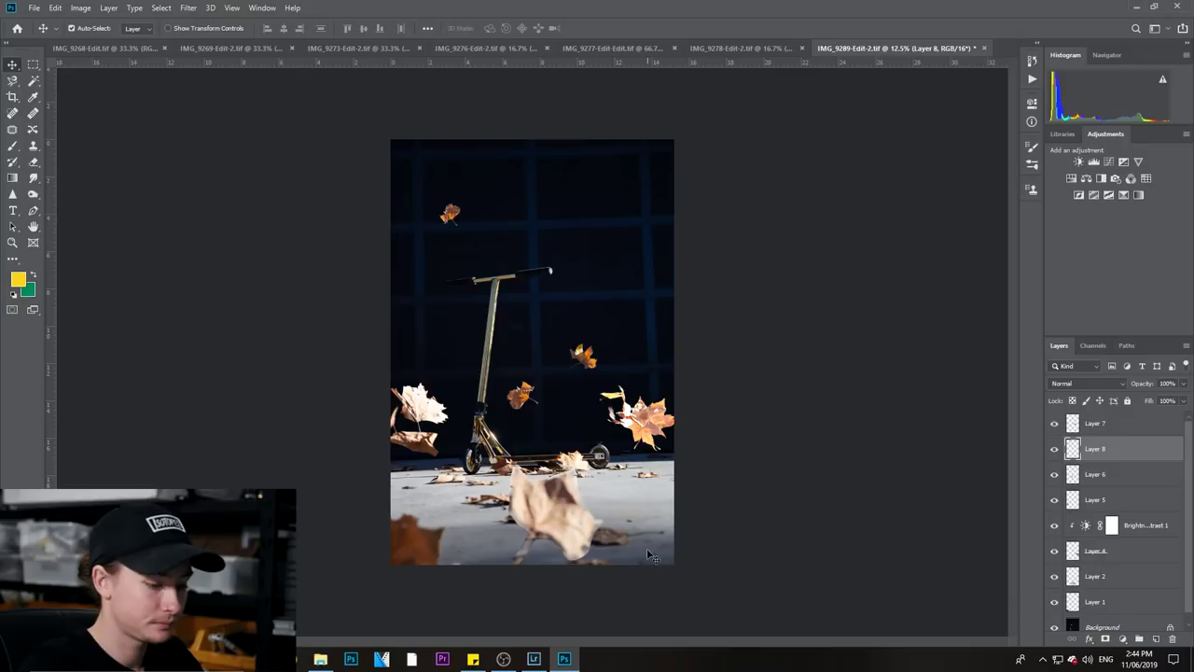
key(ctrl+plus)
key(ctrl+plus)
scroll(439, 345, down, 10)
scroll(438, 346, up, 1)
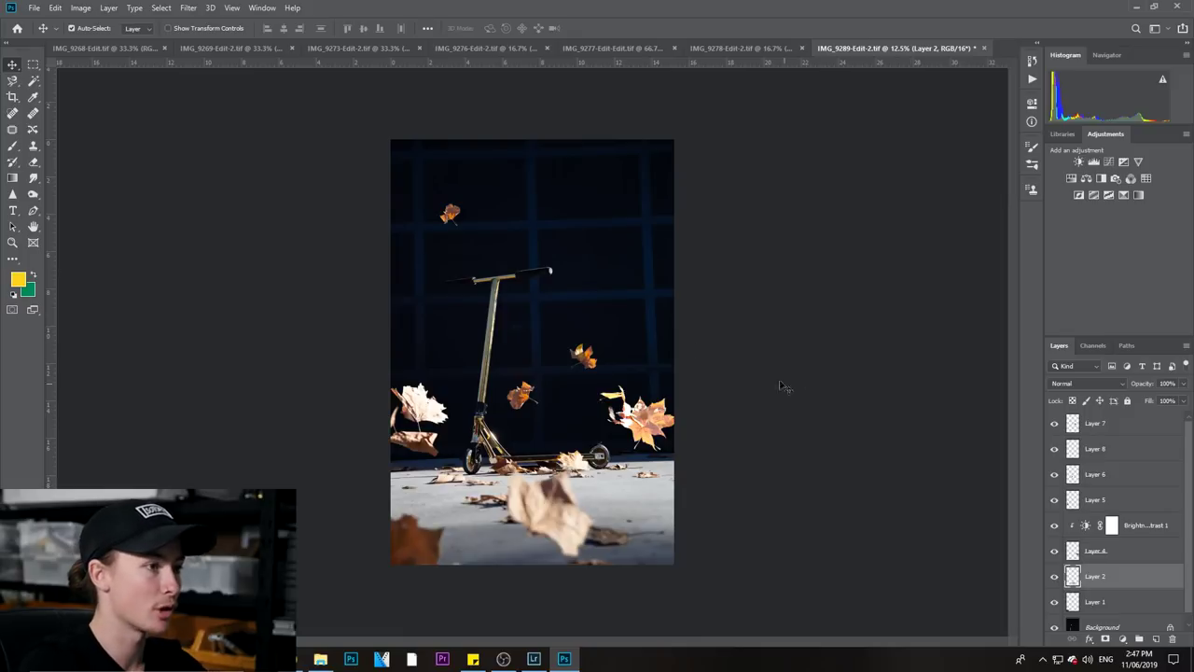
Step: Save the layered composite over IMG_9289-Edit-2.tif as a ZIP-compressed TIFF, accepting the file-size warning
click(36, 9)
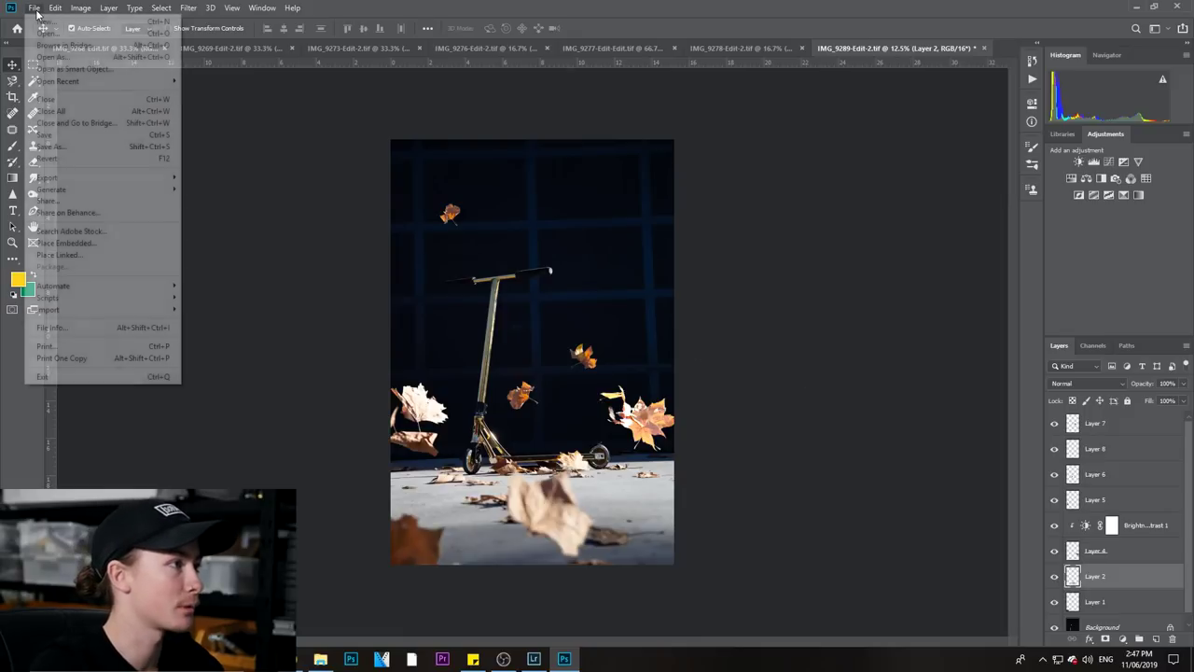
click(53, 149)
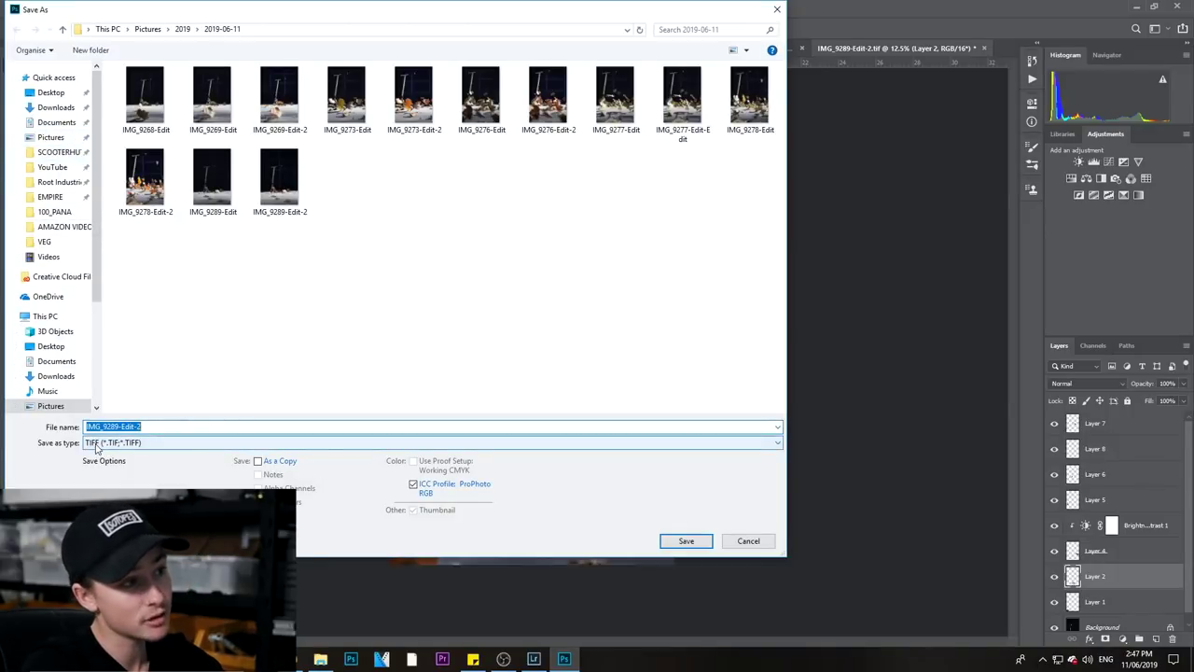
click(681, 542)
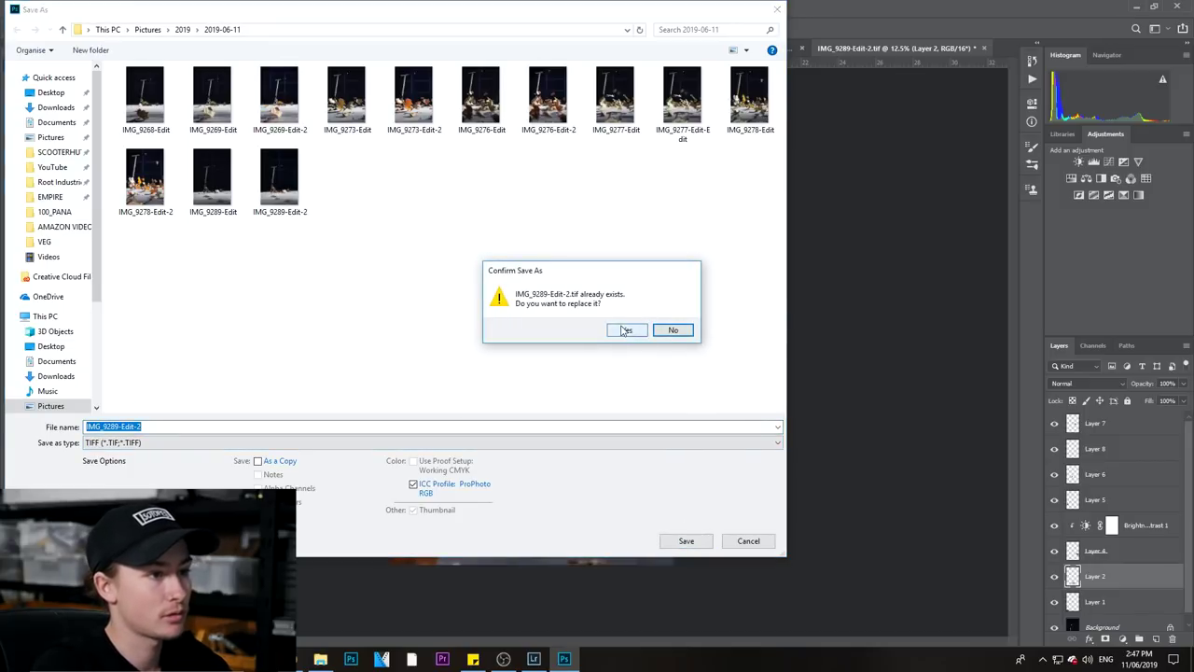
click(626, 330)
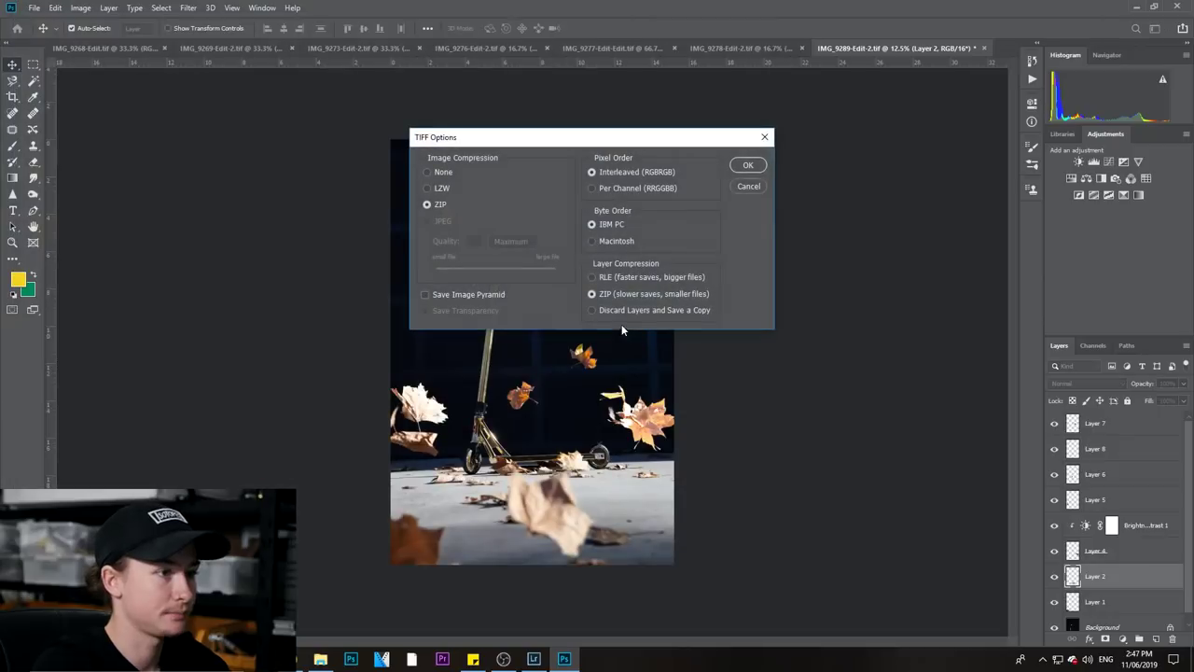
click(748, 164)
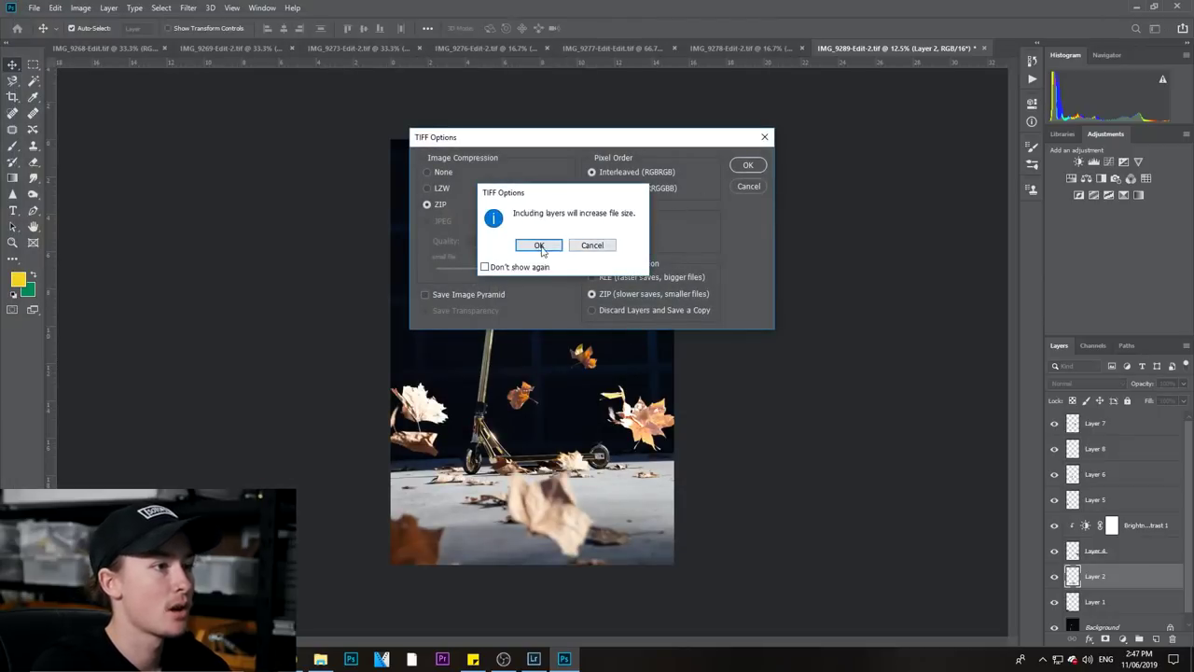
click(538, 245)
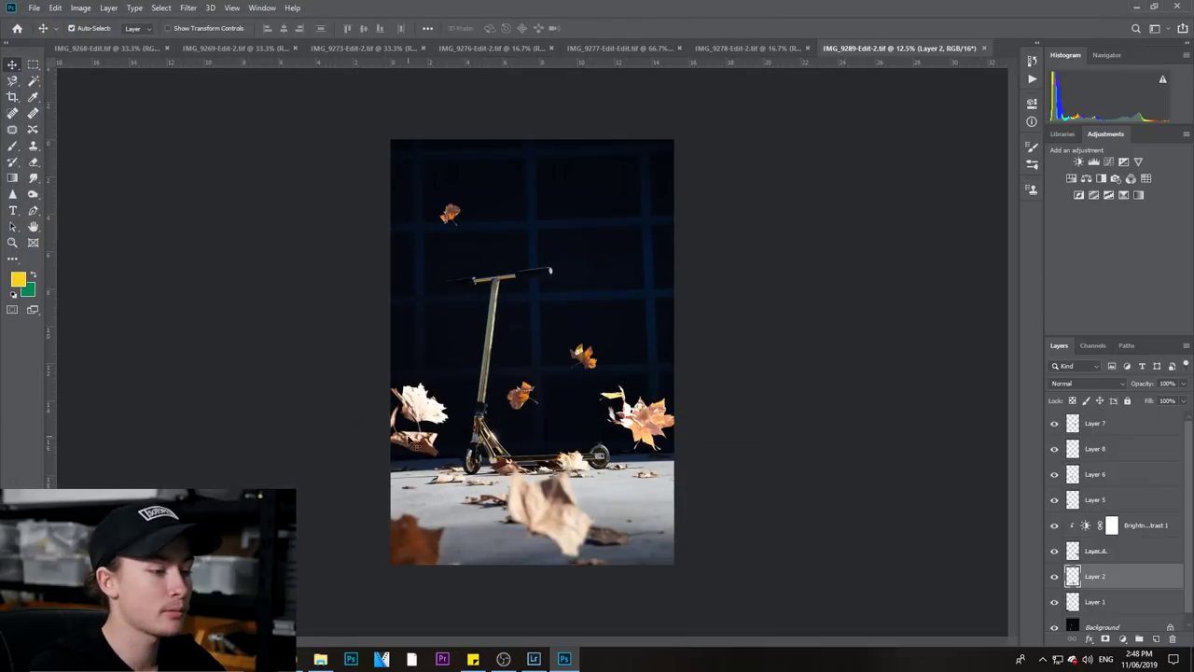
click(533, 659)
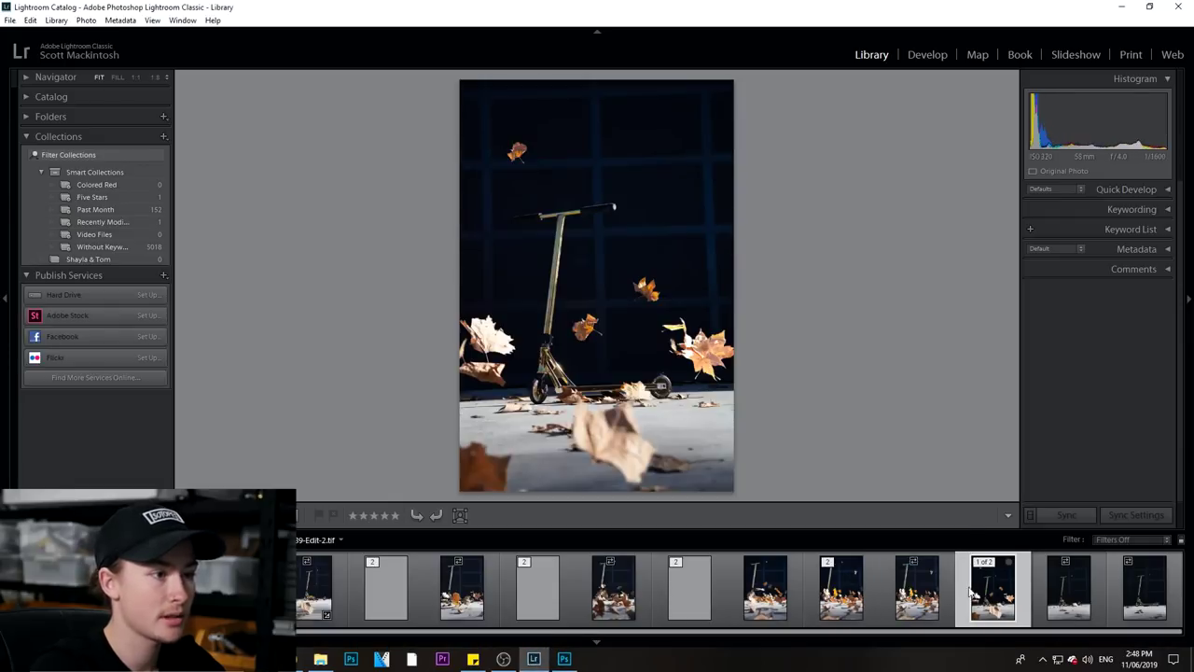
Step: Select IMG_9289-Edit-2.tif in Lightroom's filmstrip and open it in the Develop module
click(917, 587)
click(992, 587)
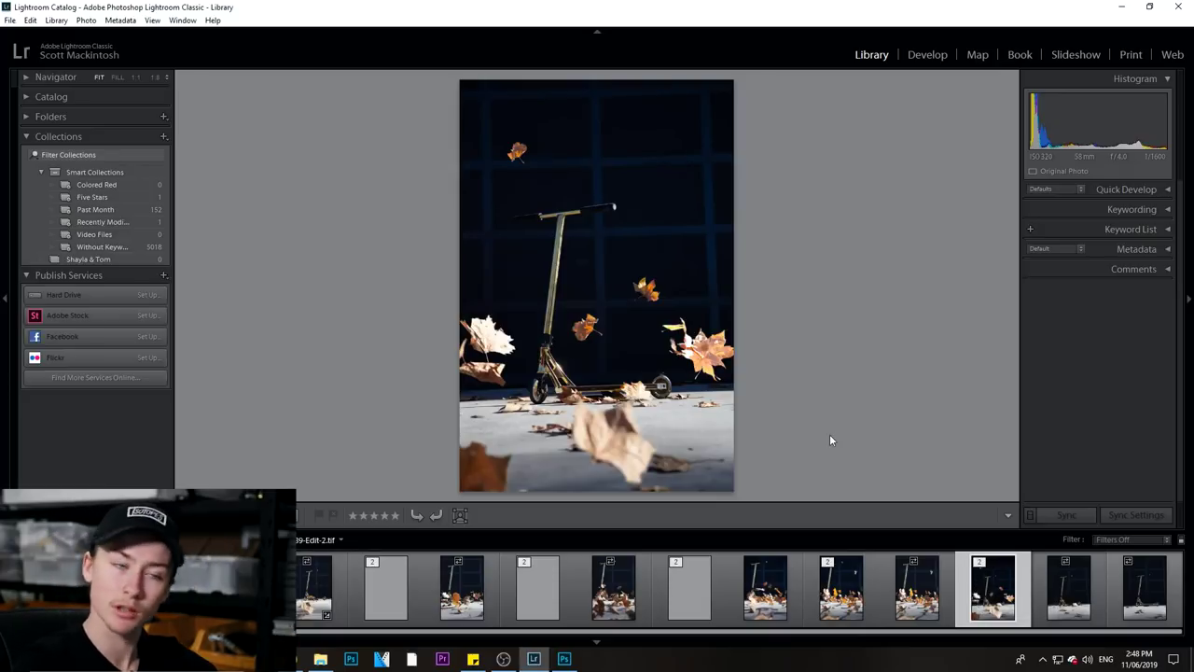
click(924, 55)
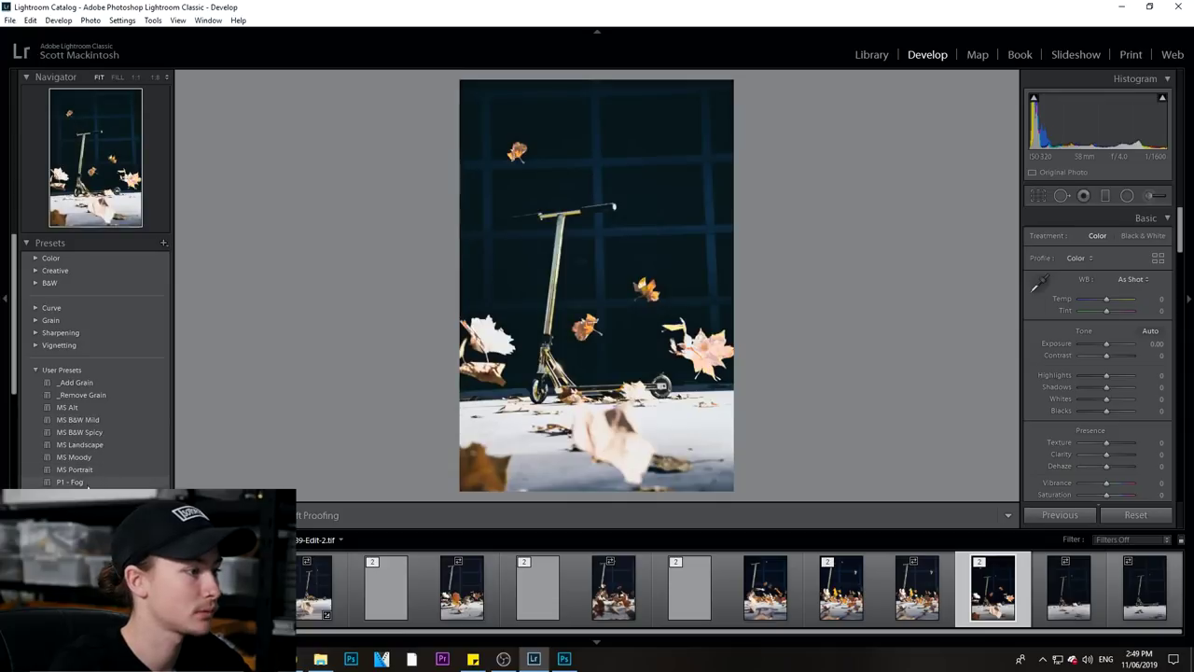
Step: Check the photo at full size, then apply the P7 - Fall user preset
key(z)
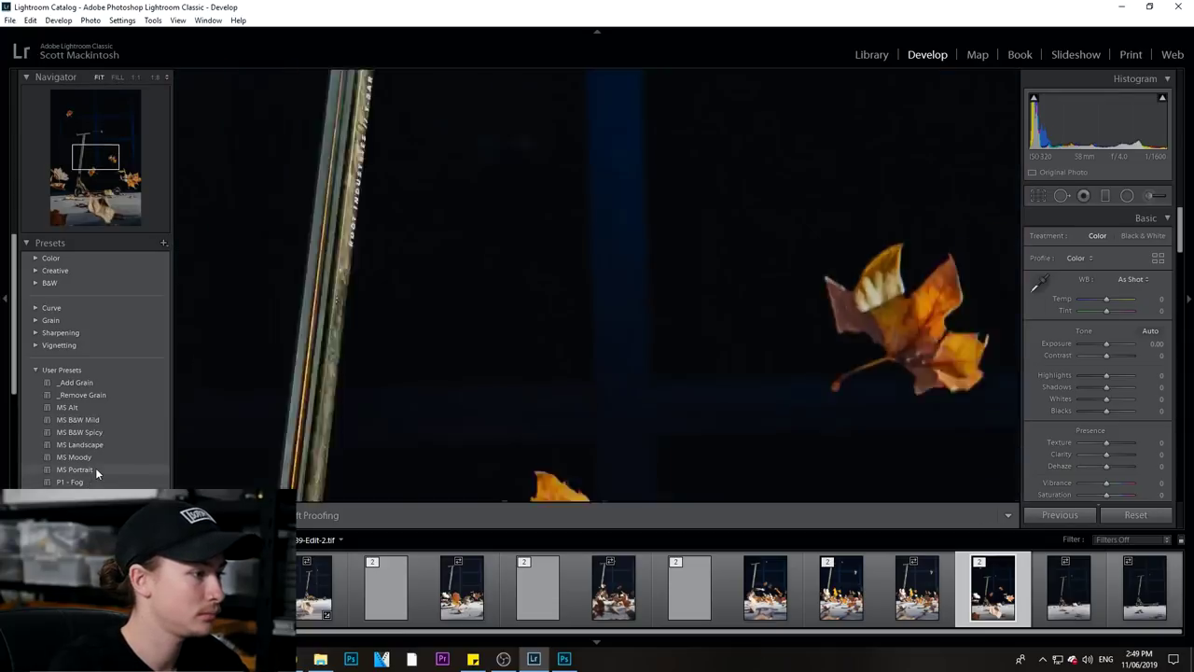
key(z)
scroll(95, 468, down, 1)
scroll(95, 468, down, 1)
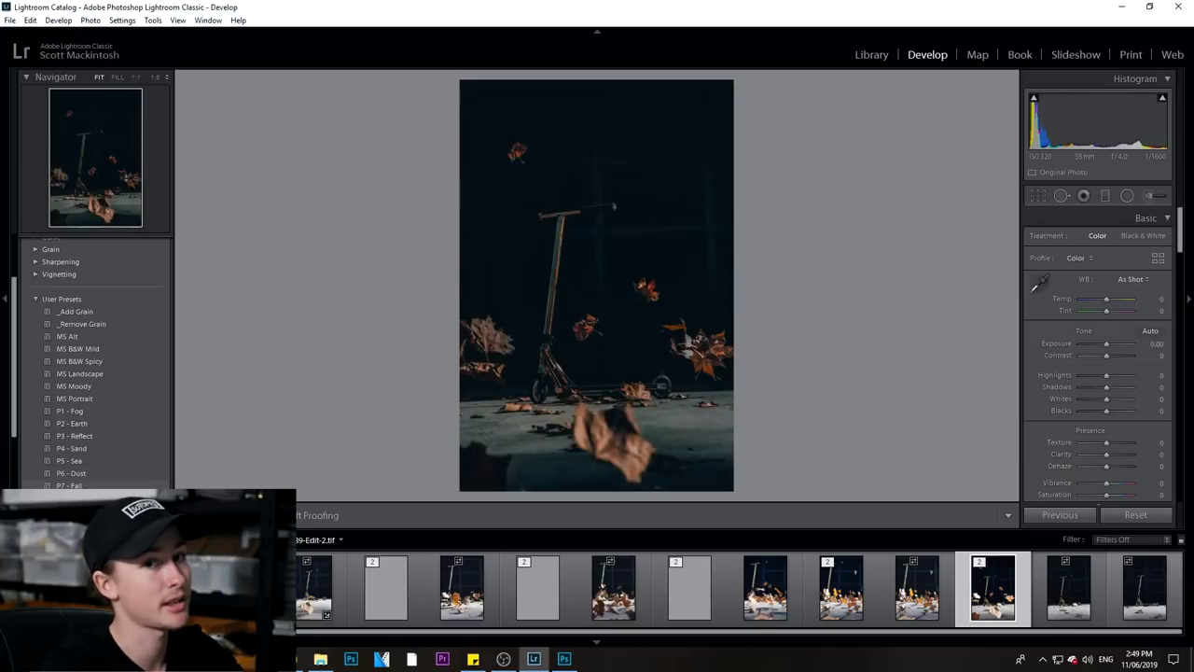
scroll(85, 447, down, 1)
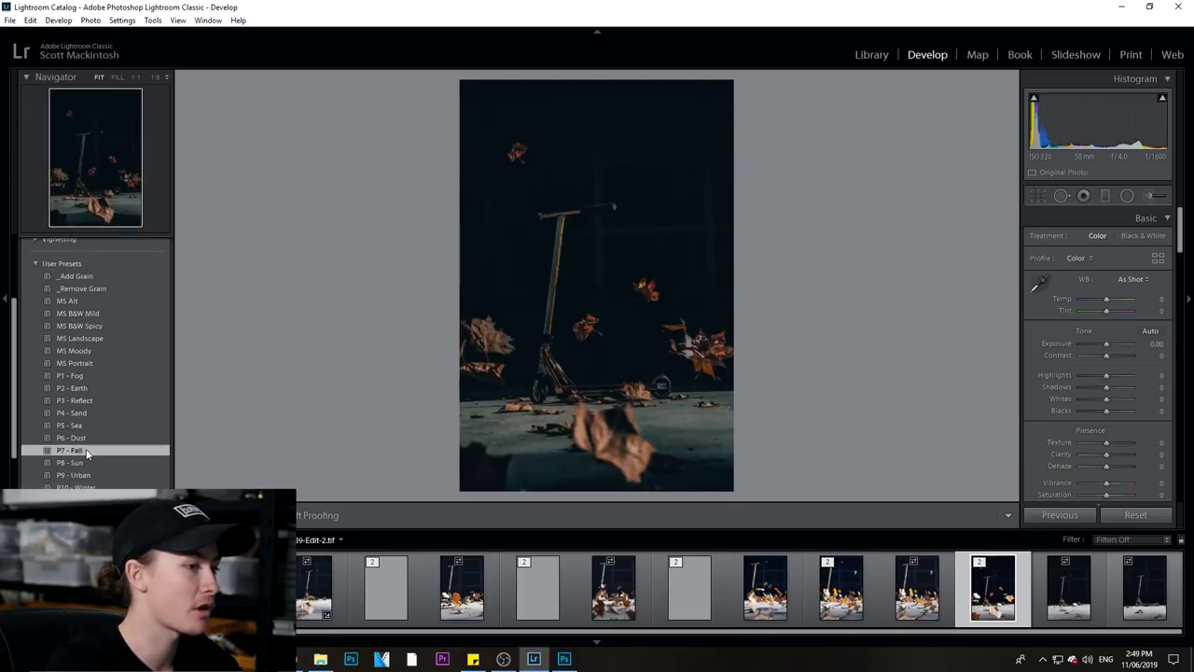
click(86, 451)
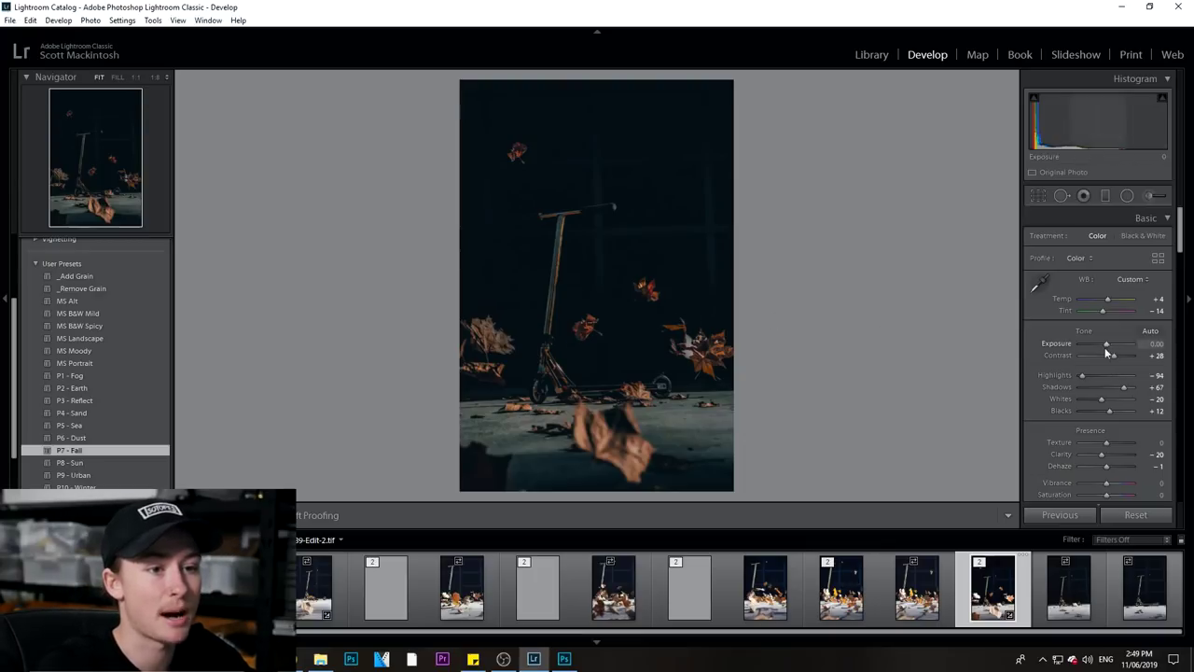
Step: Set Exposure +0.83, Contrast −40 and Blacks −64, and pull the highlights down
drag(1107, 344, 1111, 347)
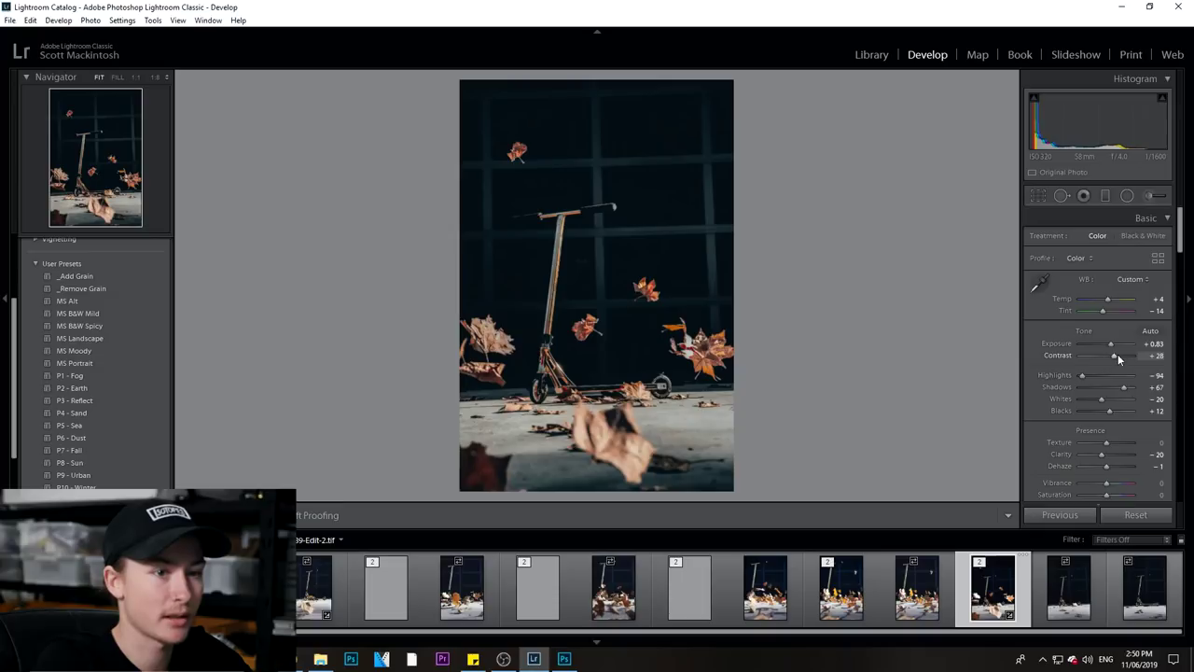
drag(1110, 355, 1096, 357)
drag(1109, 410, 1090, 411)
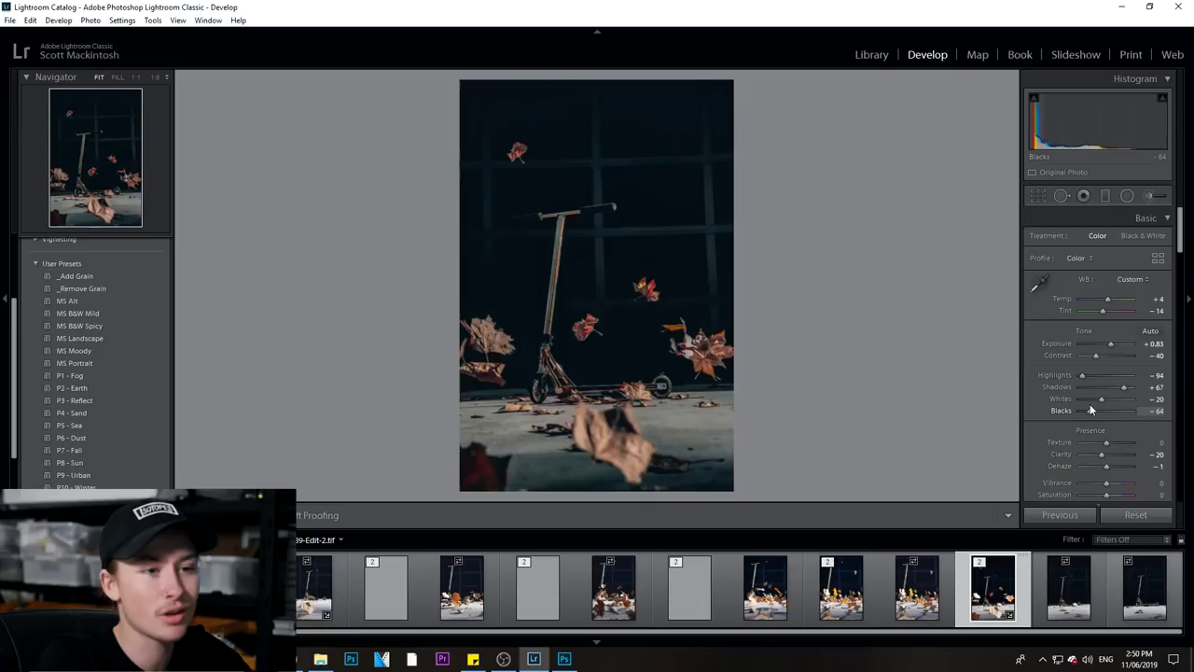
drag(1090, 404, 1090, 405)
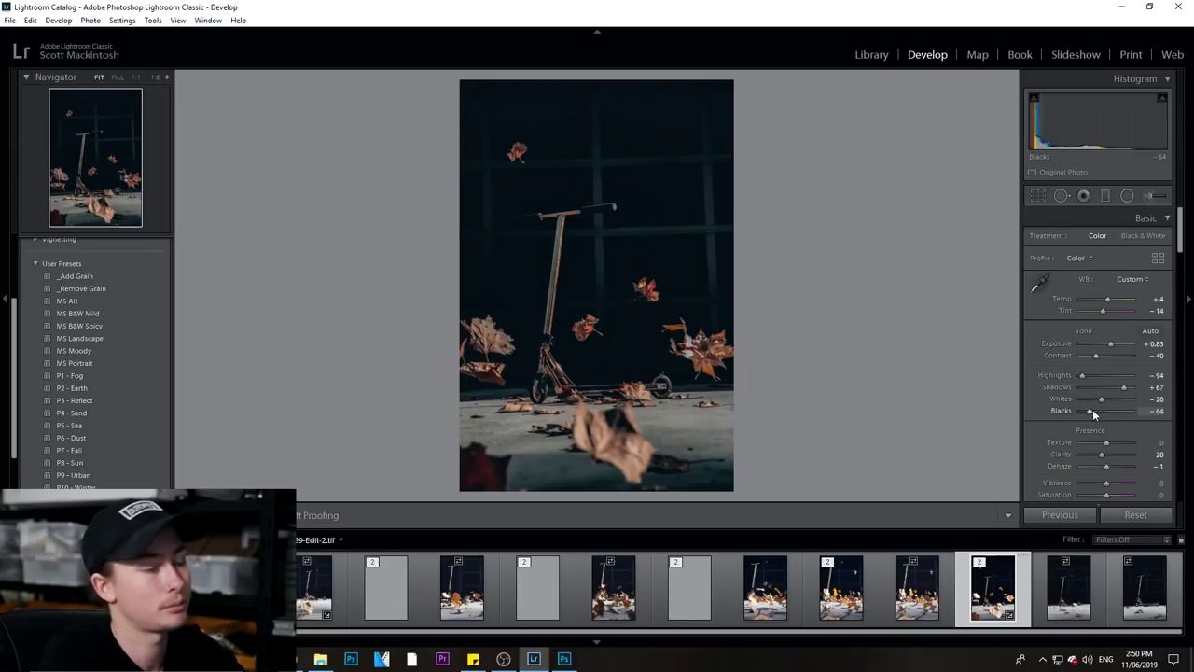
drag(1082, 375, 1098, 398)
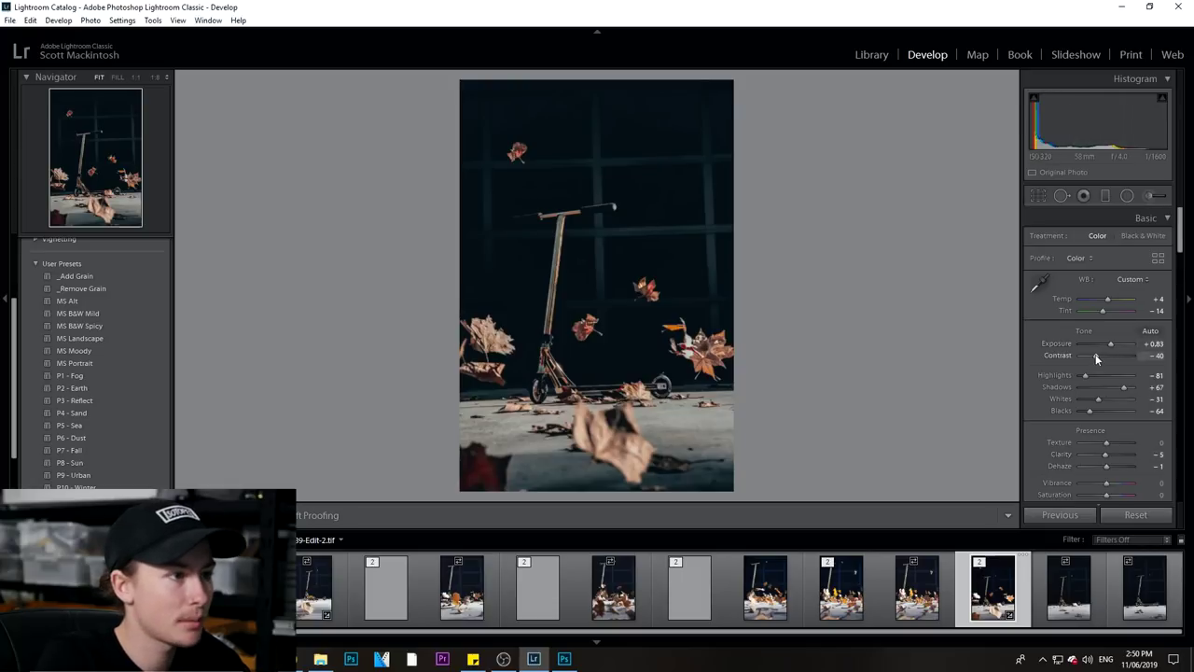
Step: Test a warmer temperature, undo it, and inspect the scooter's stem at 1:1
drag(1108, 300, 1113, 299)
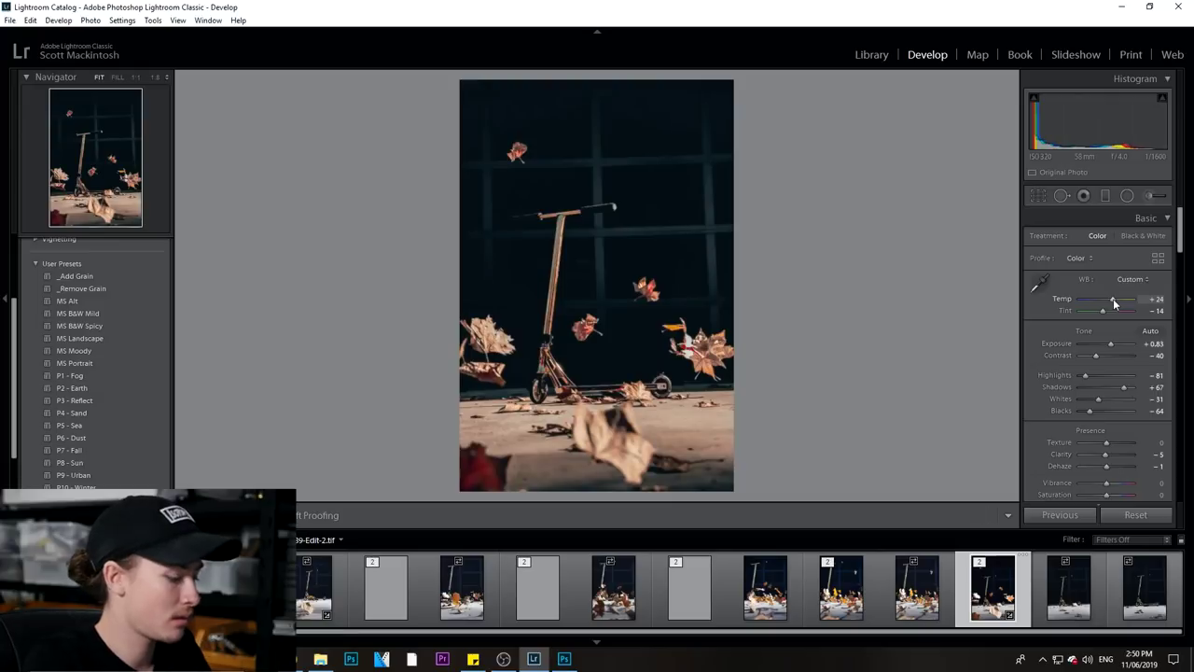
key(ctrl+z)
click(581, 439)
click(547, 369)
click(544, 383)
click(551, 373)
click(551, 374)
click(550, 373)
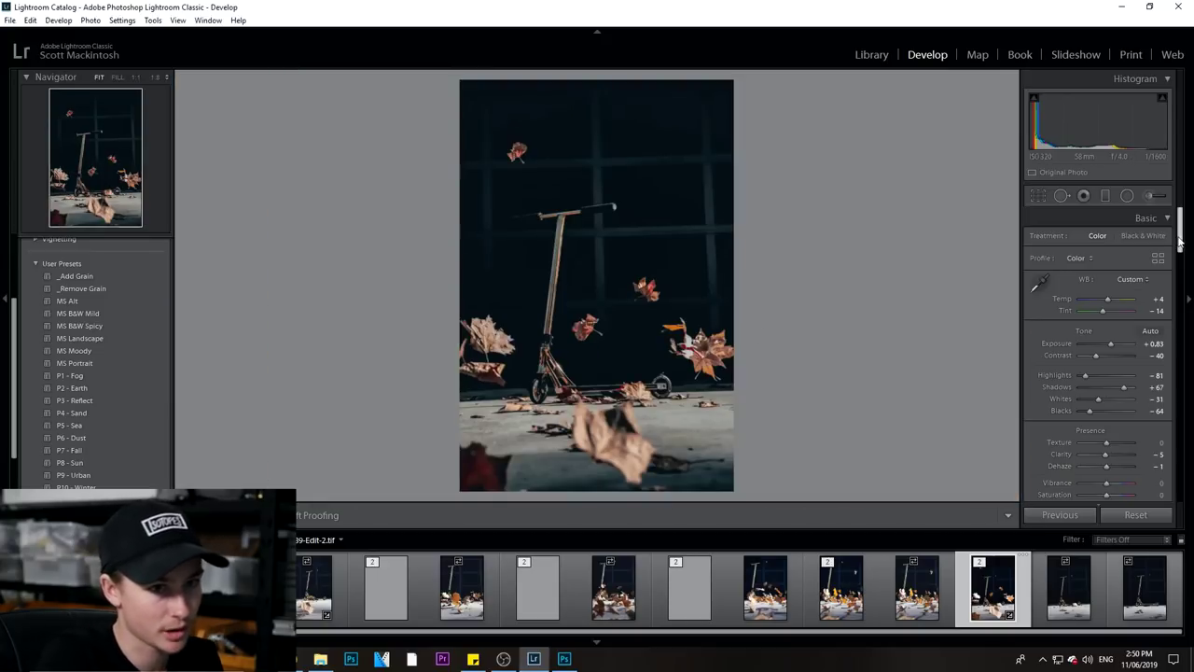
Step: Set the Yellow hue to −47 in HSL, checking the scooter's handlebar at 1:1
drag(1182, 242, 1180, 315)
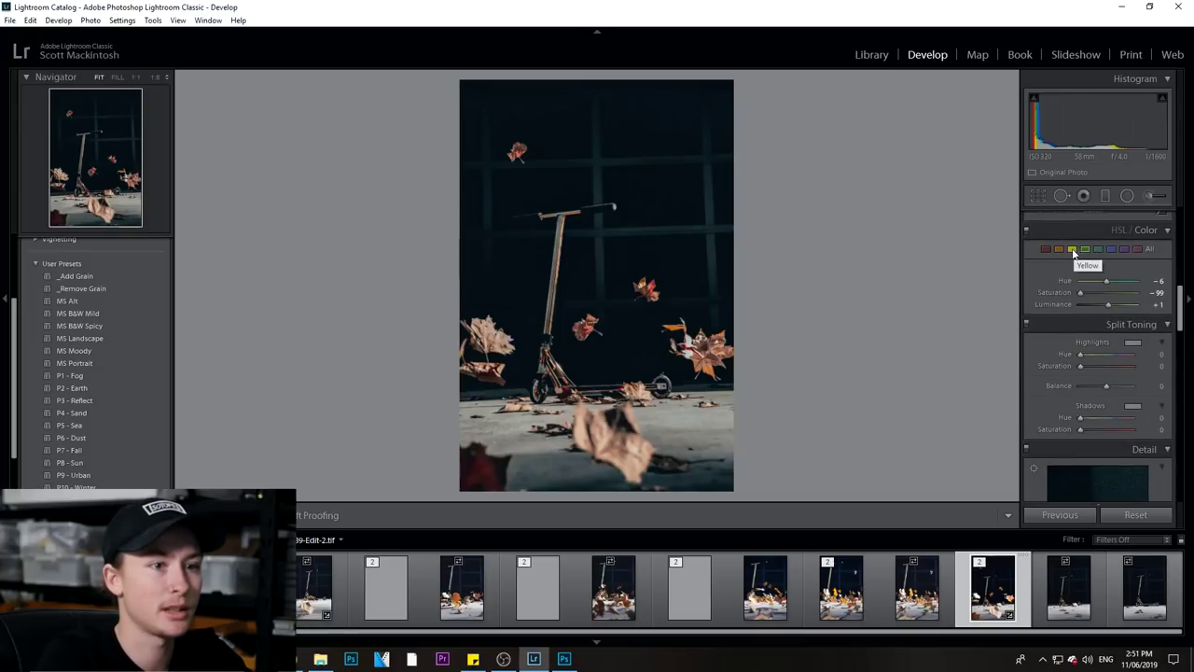
click(1061, 249)
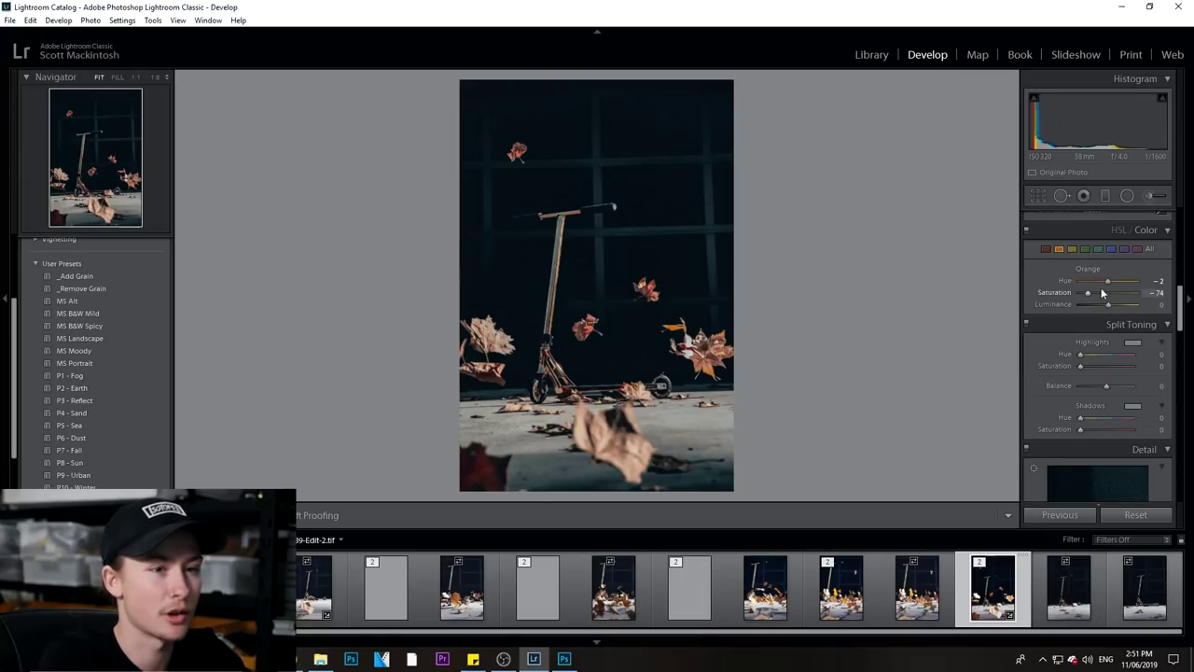
click(1071, 248)
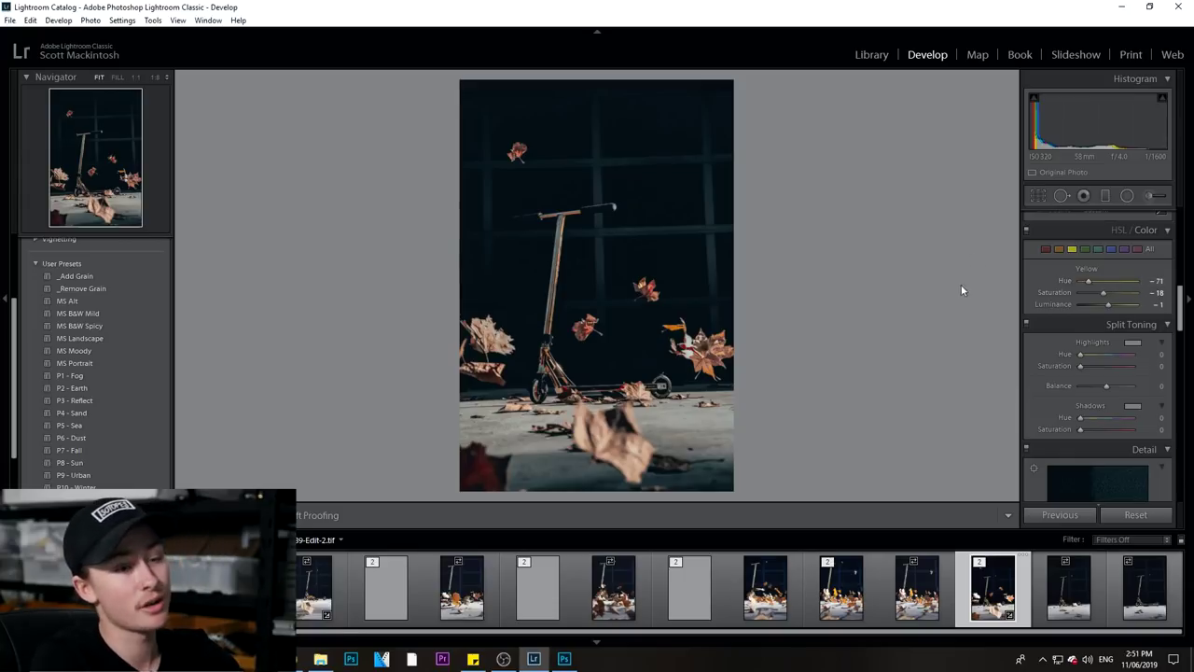
drag(1087, 281, 1108, 297)
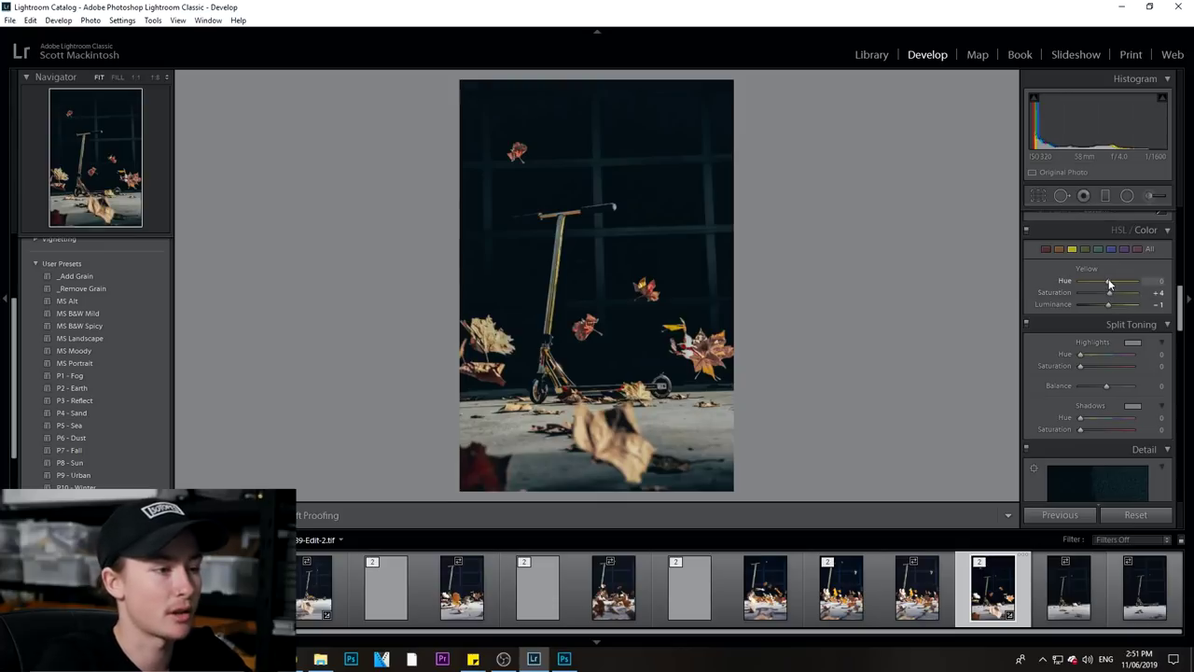
drag(1105, 282, 1103, 282)
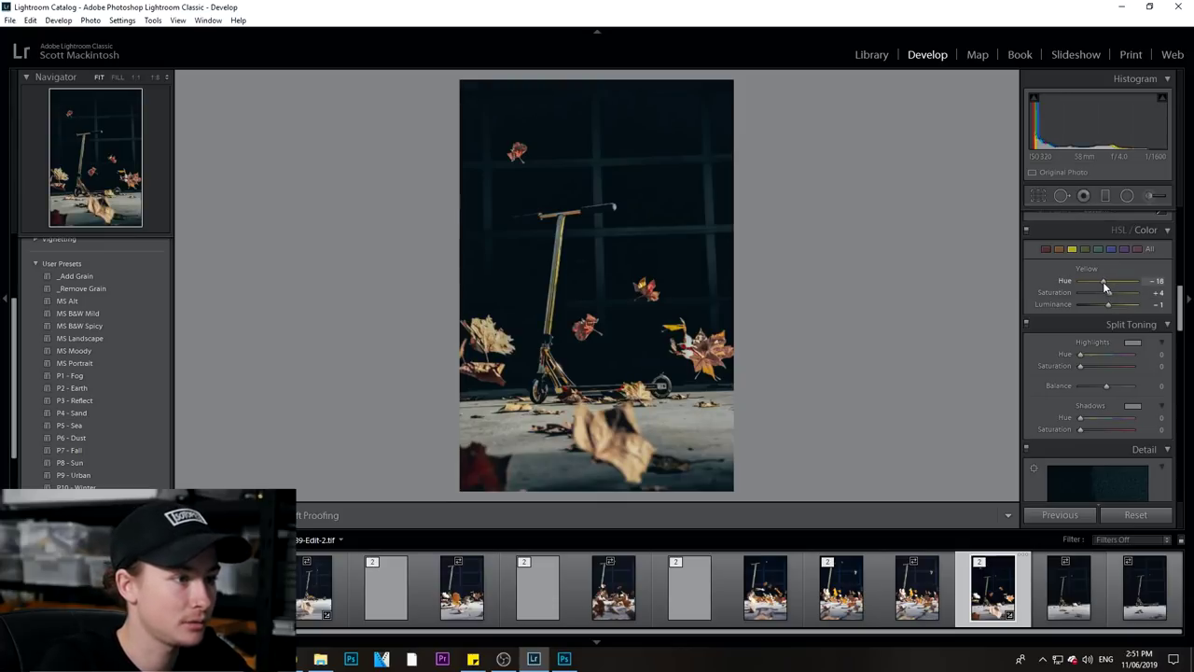
key(z)
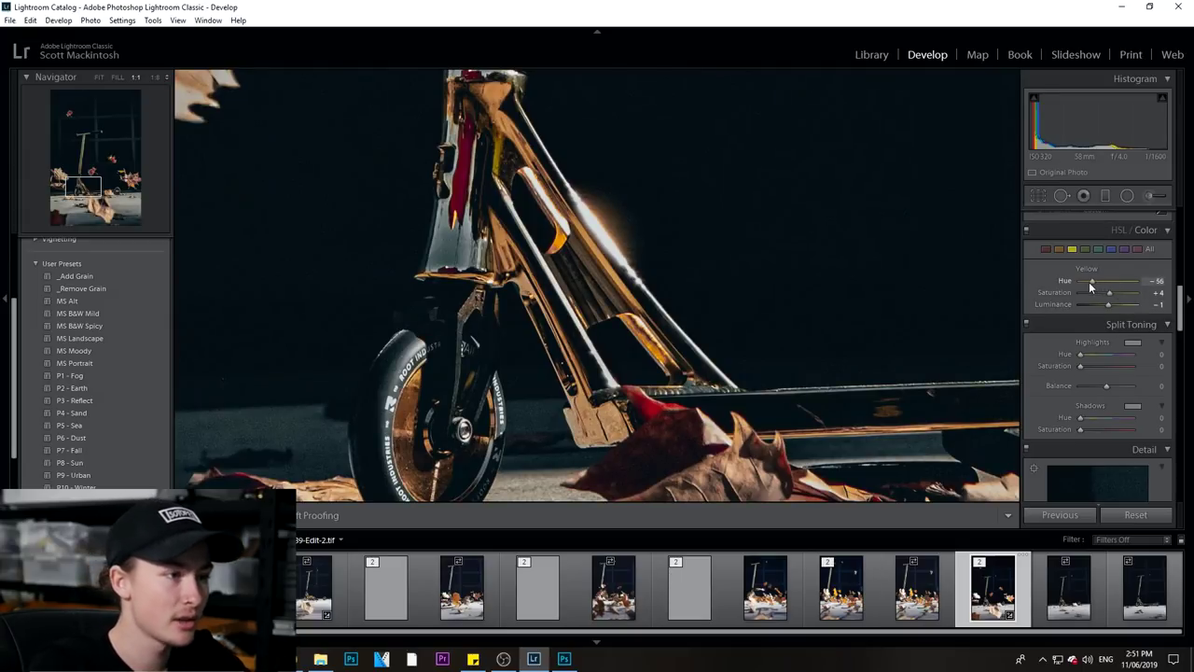
mouse_move(1092, 282)
mouse_down()
mouse_move(1117, 311)
mouse_move(1094, 282)
mouse_up()
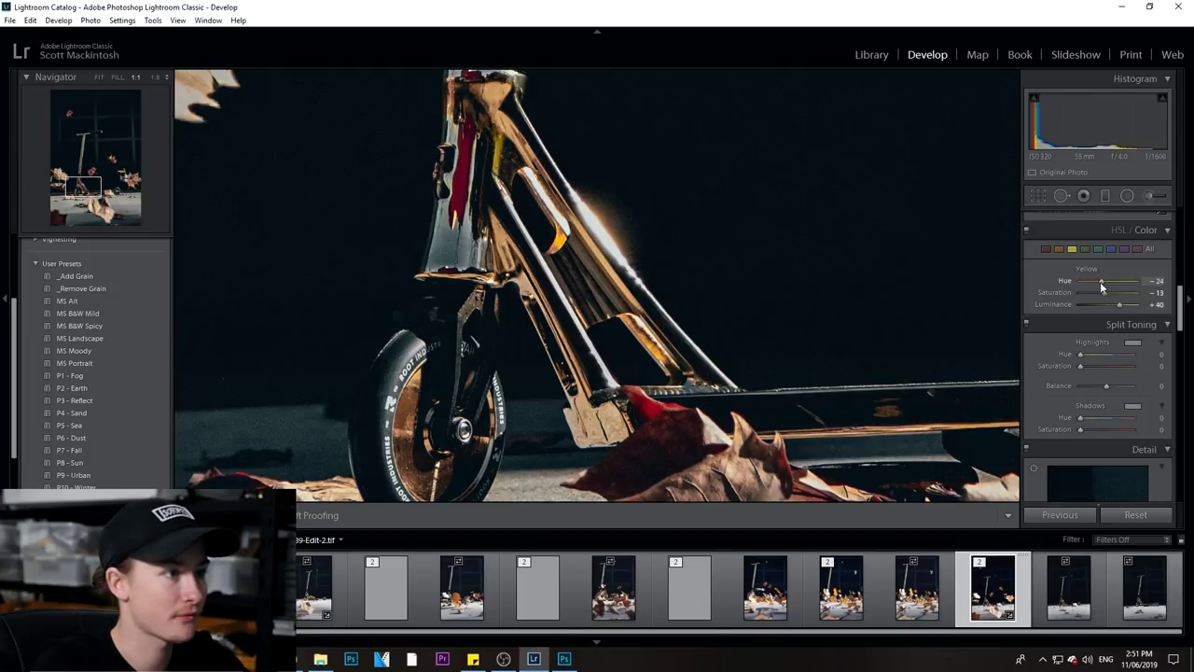
click(567, 209)
click(566, 209)
click(566, 209)
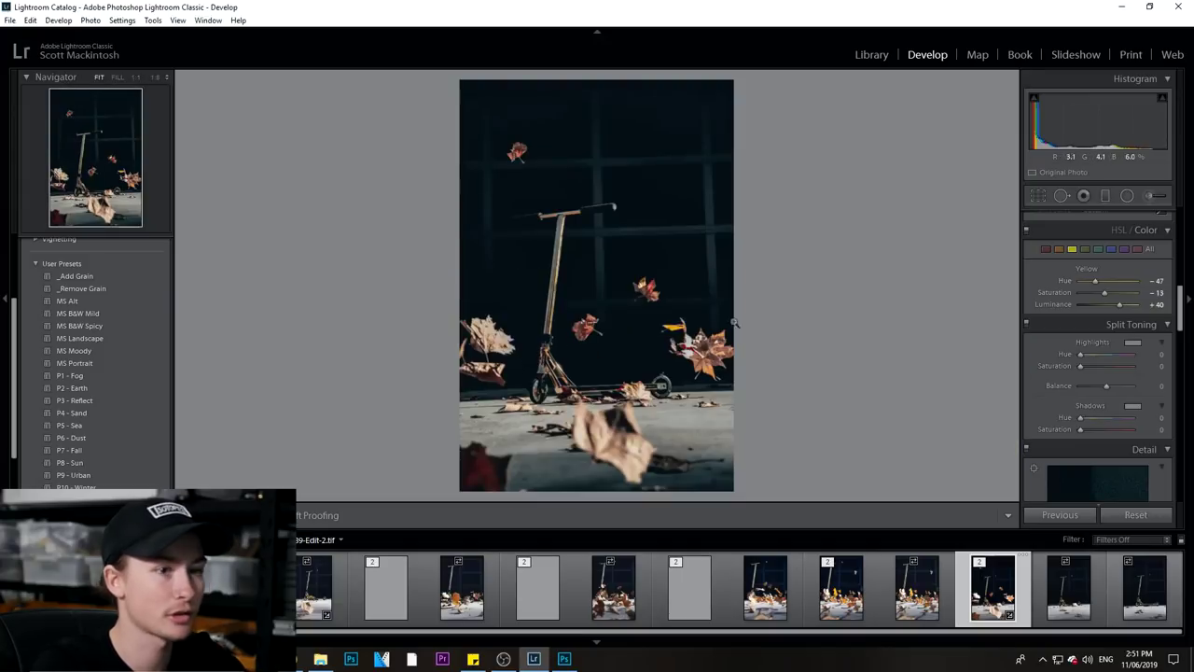
Step: Set Orange Hue +13, Saturation −42 and Luminance +38 while checking a falling leaf
click(1059, 250)
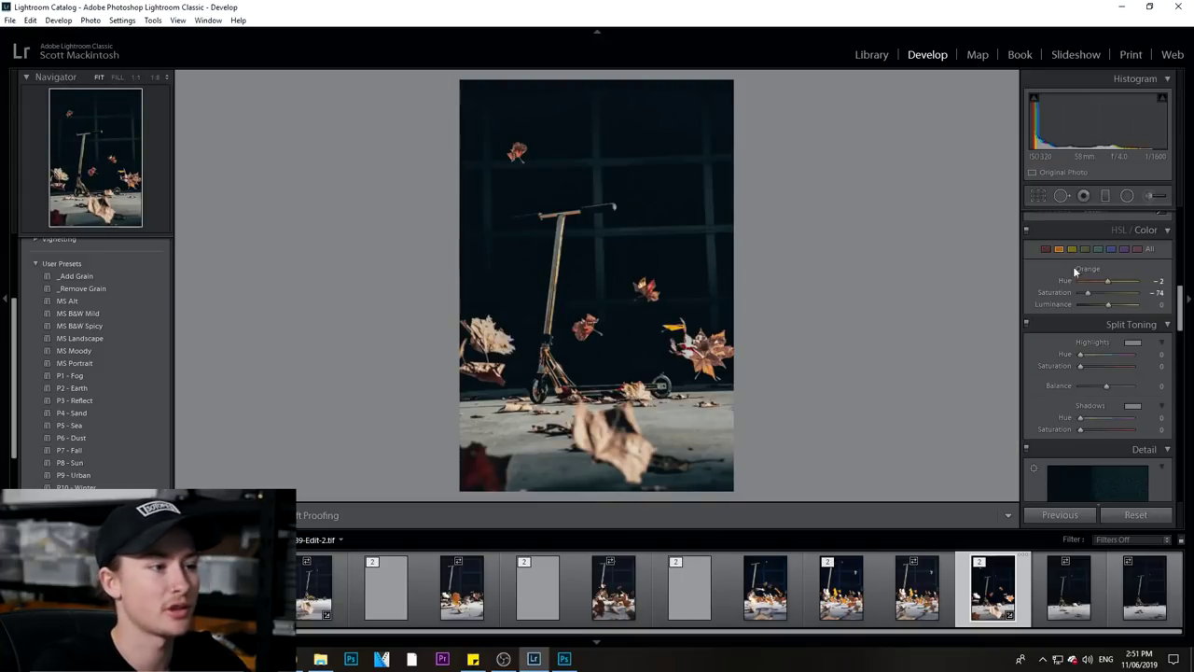
drag(1108, 282, 1123, 303)
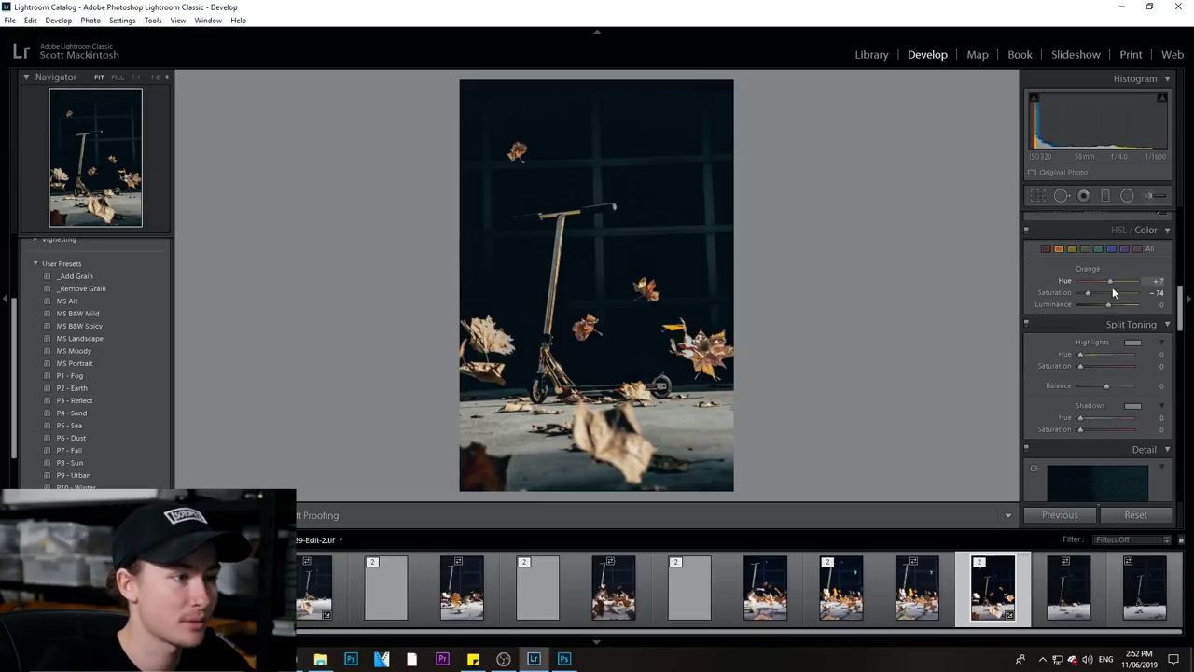
click(585, 320)
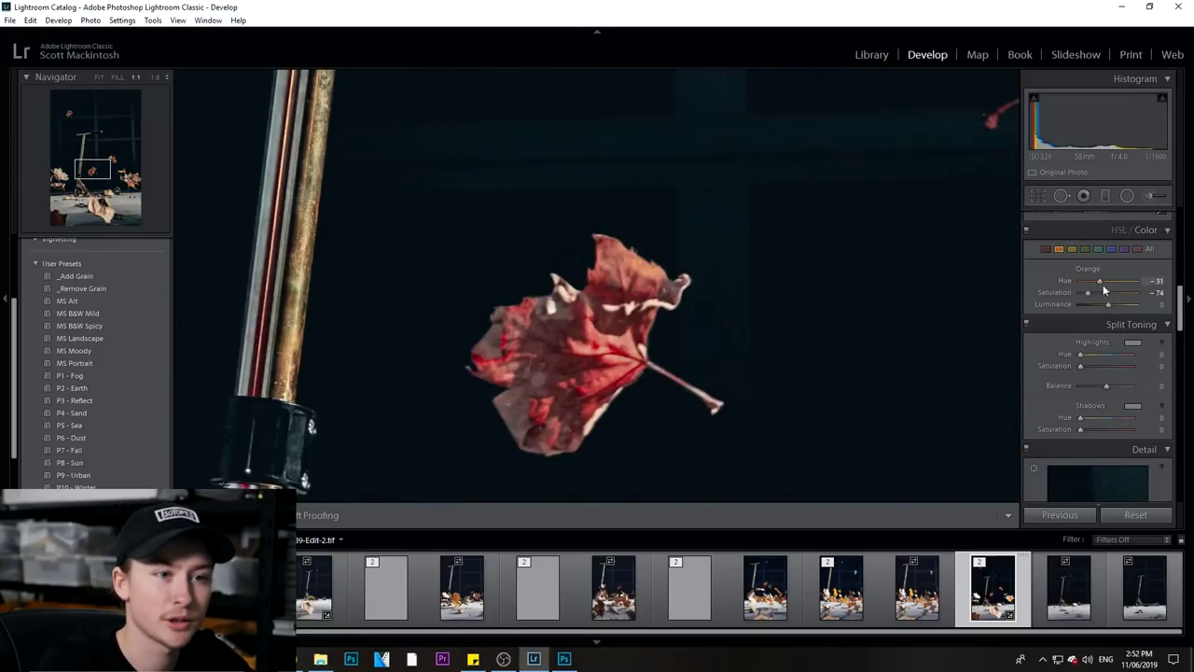
mouse_move(1096, 278)
mouse_down()
mouse_move(1114, 278)
mouse_move(1100, 292)
mouse_move(1118, 301)
mouse_move(1111, 278)
mouse_move(1094, 292)
mouse_up()
click(698, 325)
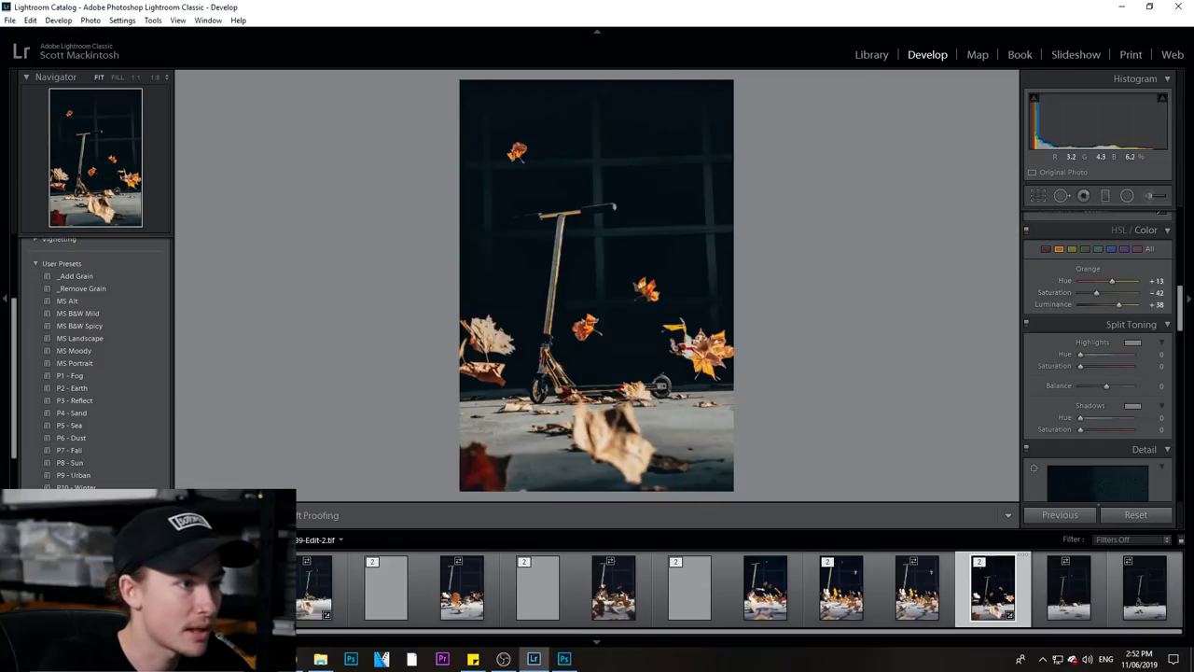
drag(1180, 301, 1182, 226)
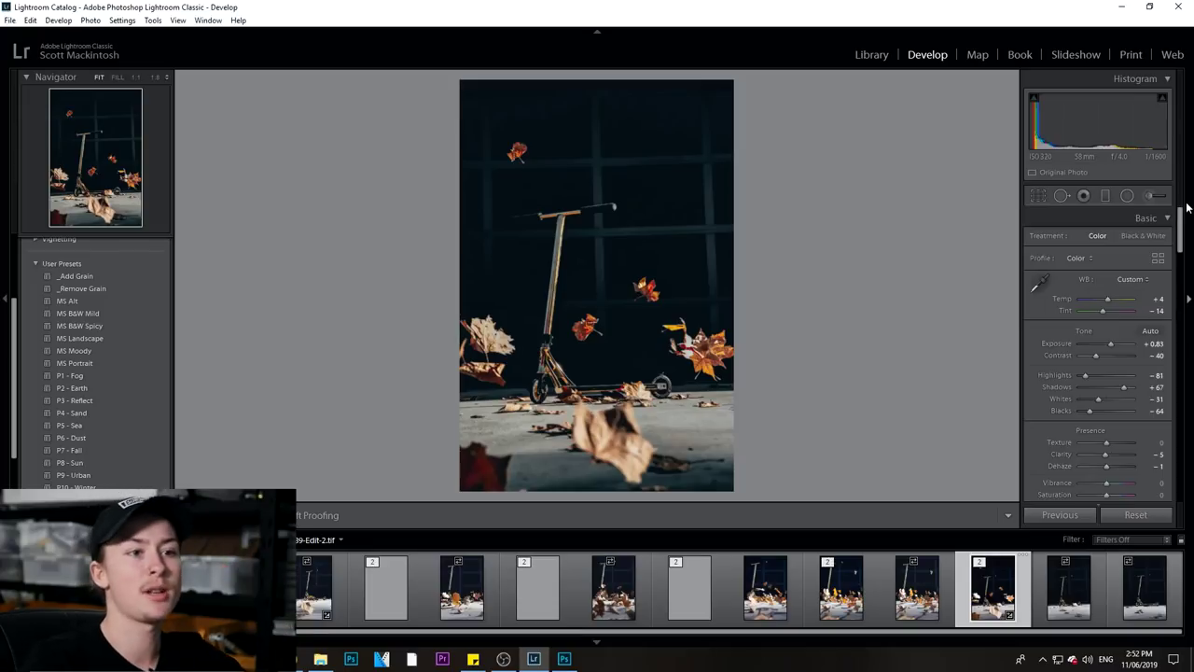
Step: Straighten the photo about 1.94° along a horizontal reference line, then check it at 1:1
click(1034, 197)
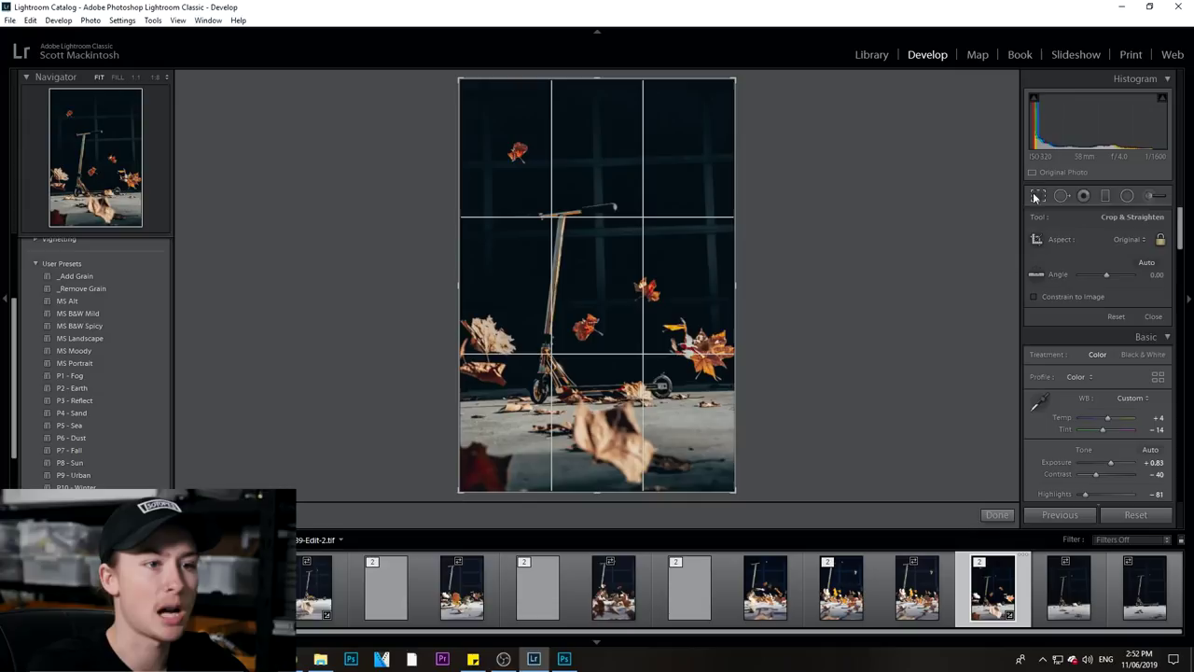
click(1036, 275)
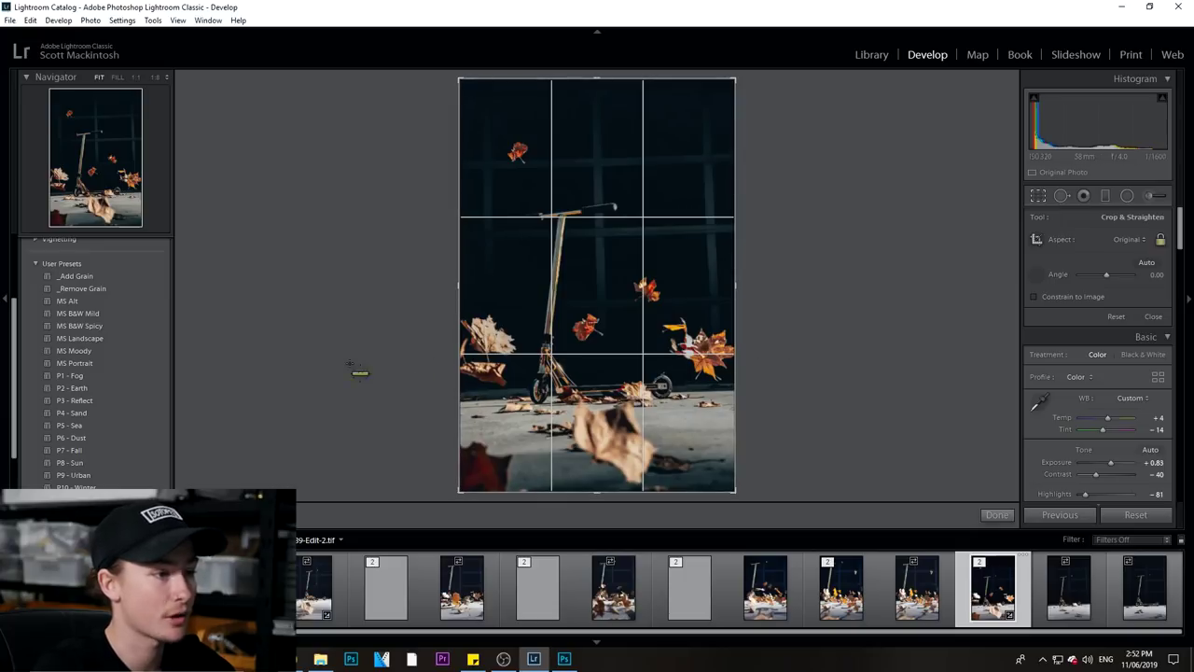
drag(457, 392, 823, 378)
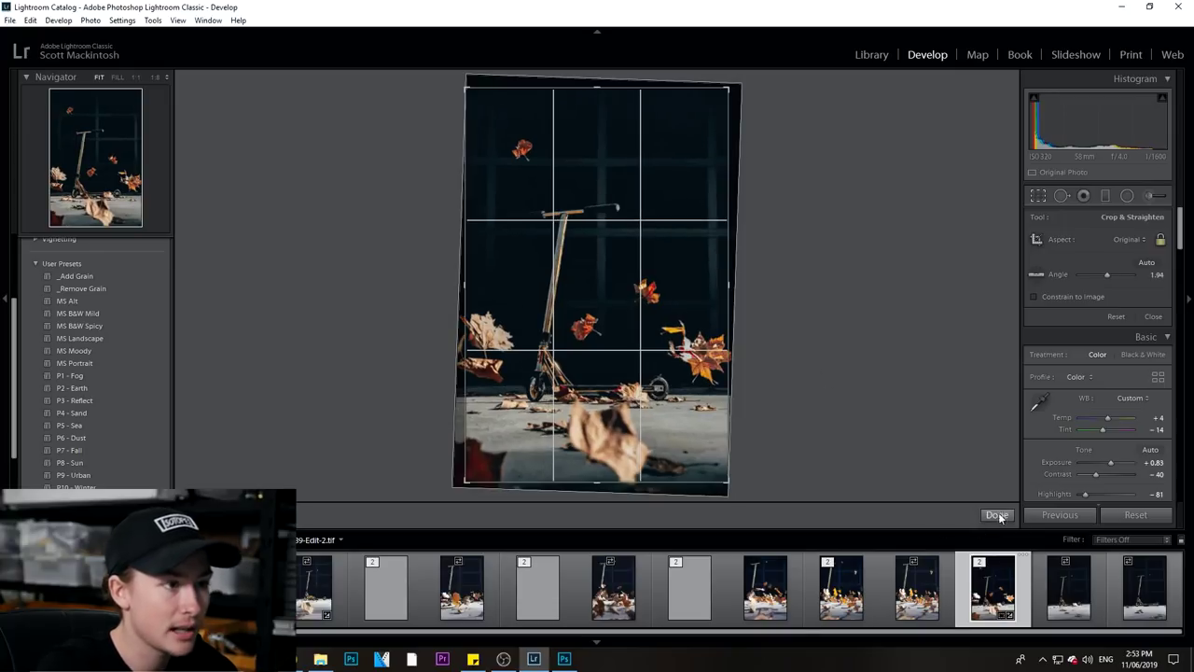
click(997, 515)
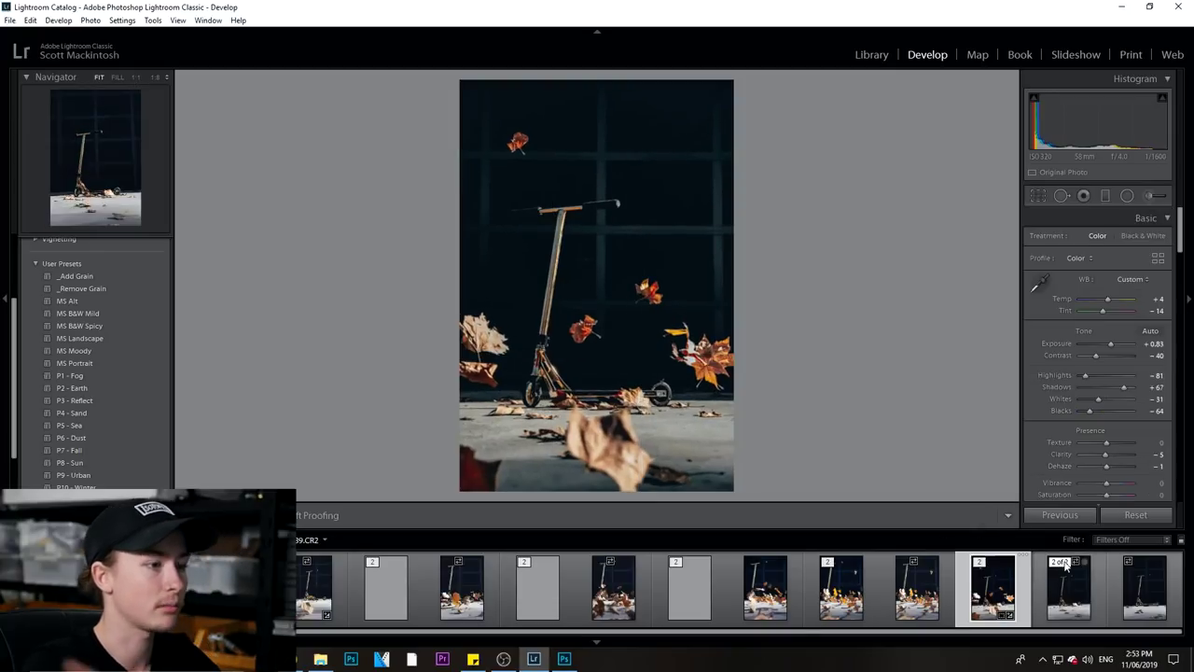
click(558, 327)
click(562, 323)
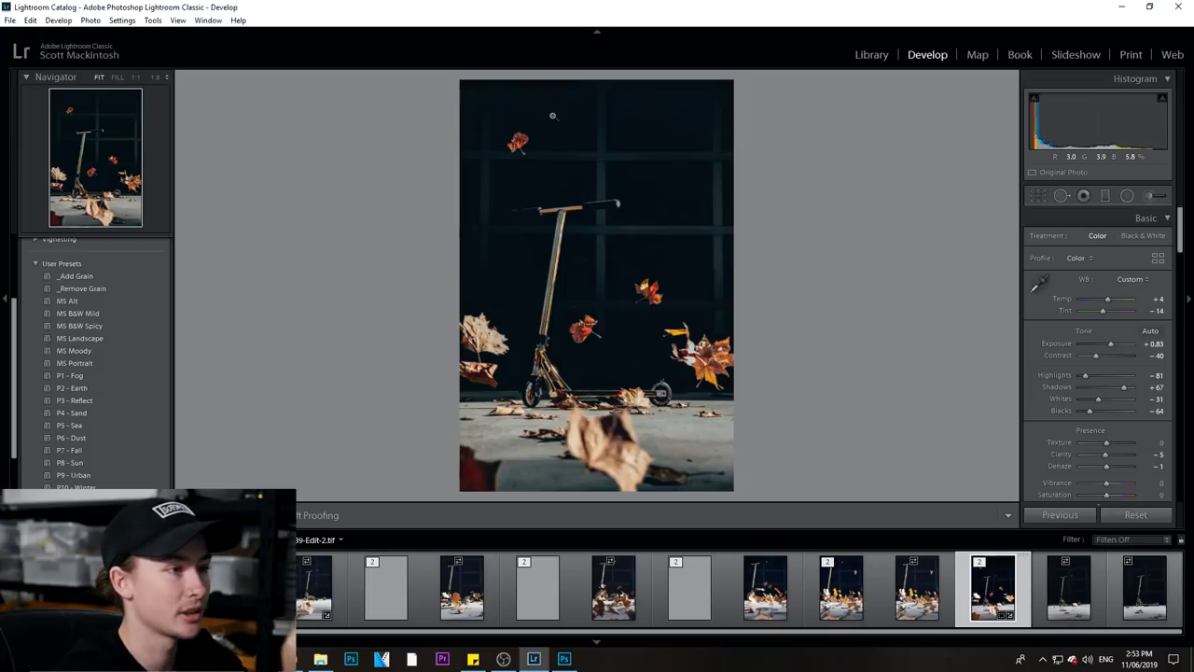
Step: Draw a graduated filter from the top of the photo downward and zero its sliders
click(1106, 196)
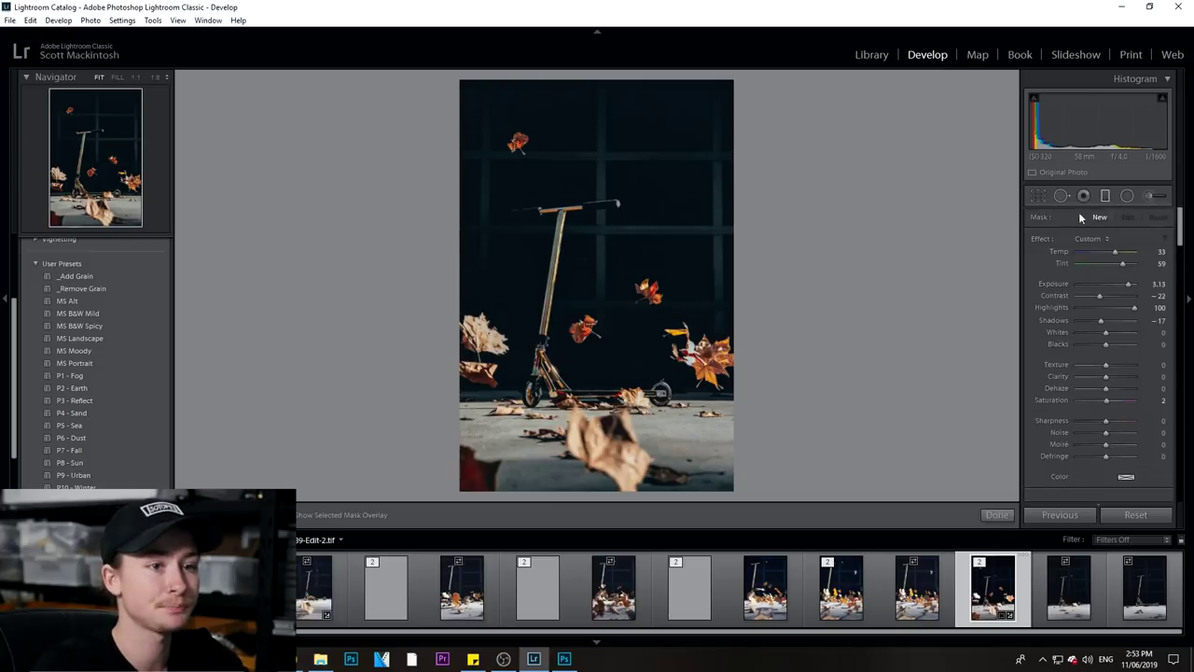
drag(647, 83, 515, 414)
click(1149, 252)
text(0)
key(Tab)
text(0)
key(Tab)
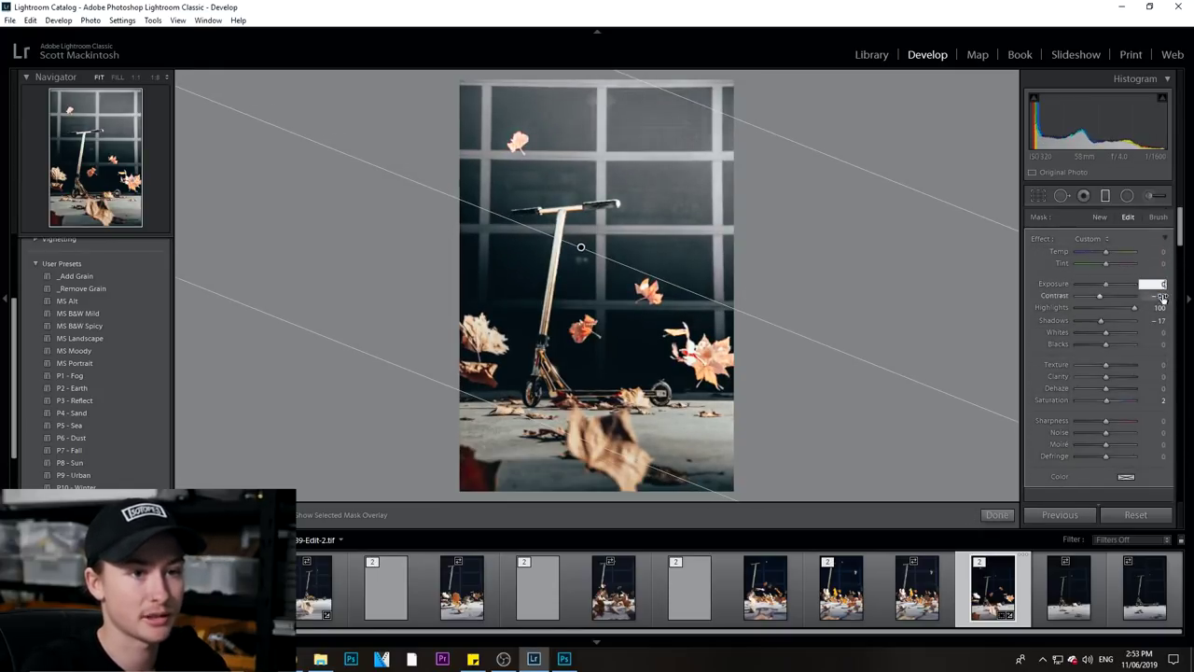
text(0)
key(Tab)
text(0)
key(Tab)
text(0)
key(Tab)
text(0)
Step: Set the filter to Exposure 0.87, Temp 52, Clarity 13 and Shadows −30
click(1112, 284)
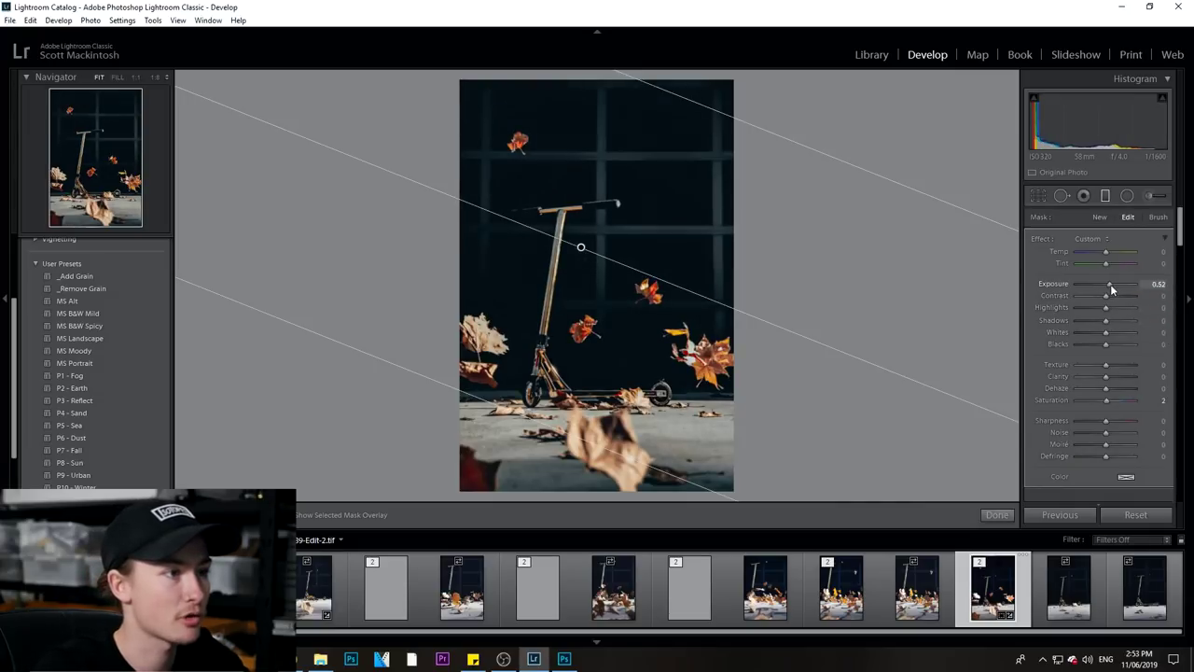
drag(1112, 284, 1109, 322)
drag(580, 247, 526, 273)
drag(1112, 284, 1110, 316)
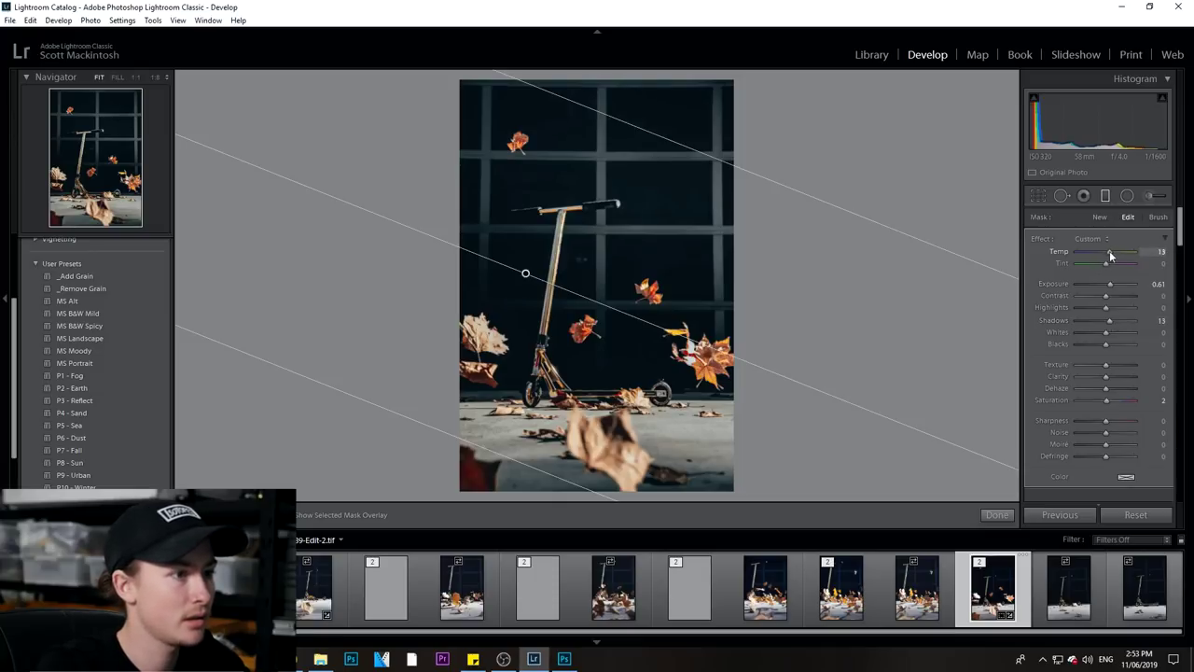
drag(1120, 254, 1122, 255)
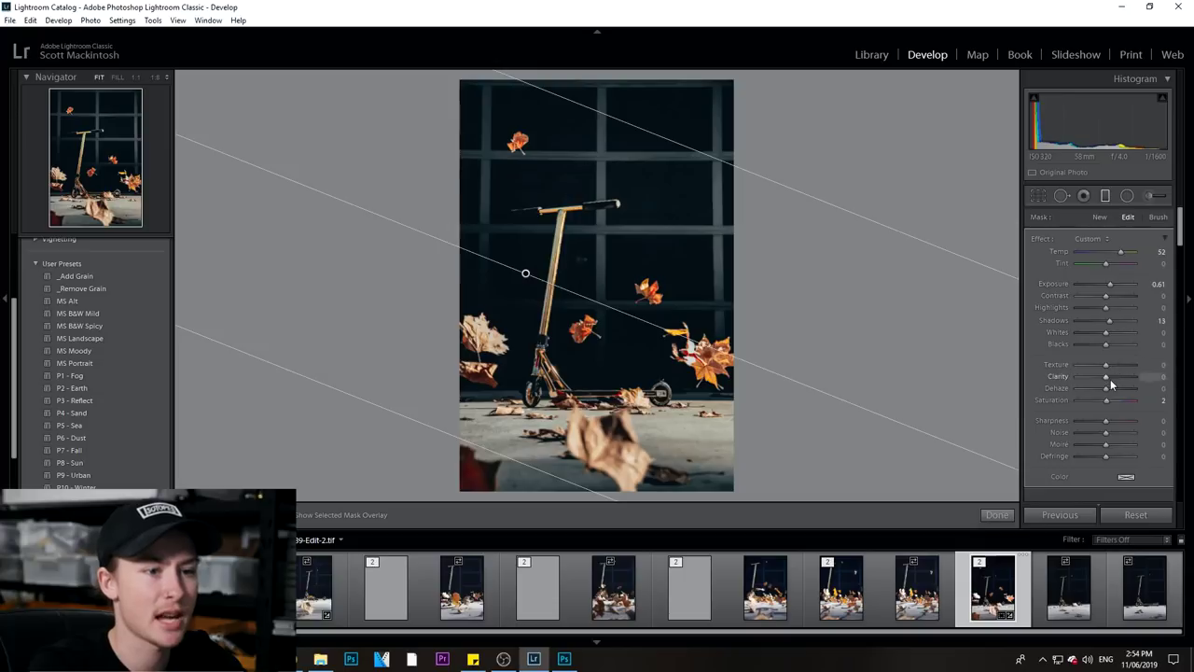
drag(1108, 378, 1110, 377)
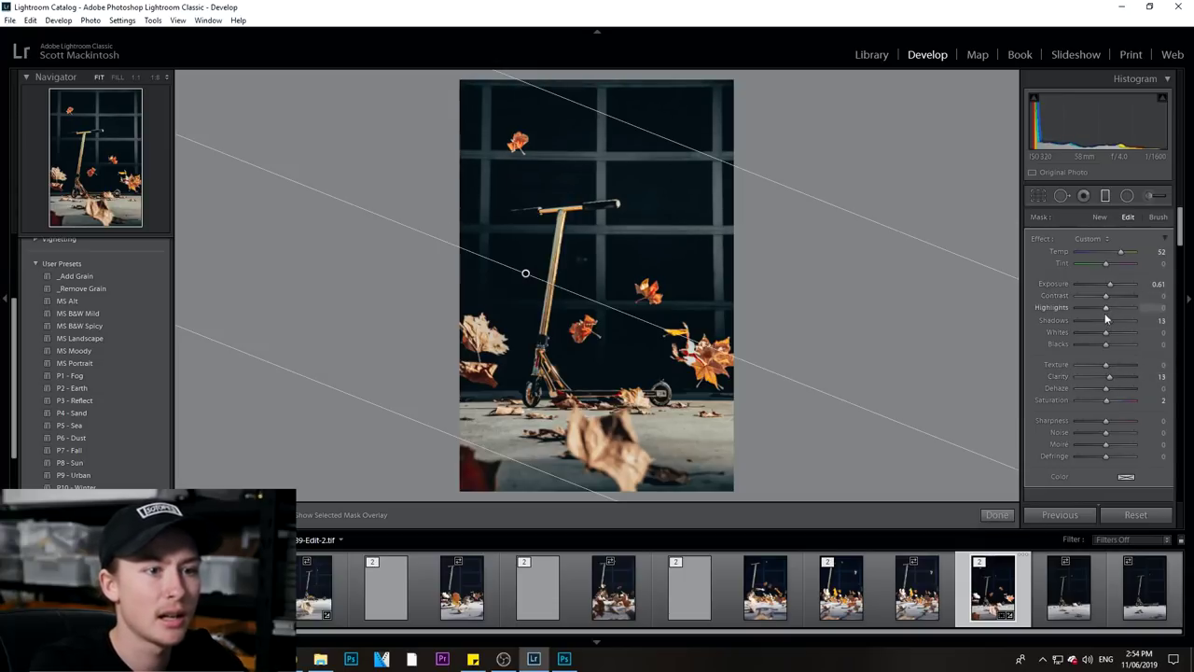
mouse_move(1107, 322)
mouse_down()
mouse_move(1091, 319)
mouse_move(1126, 319)
mouse_move(1098, 318)
mouse_up()
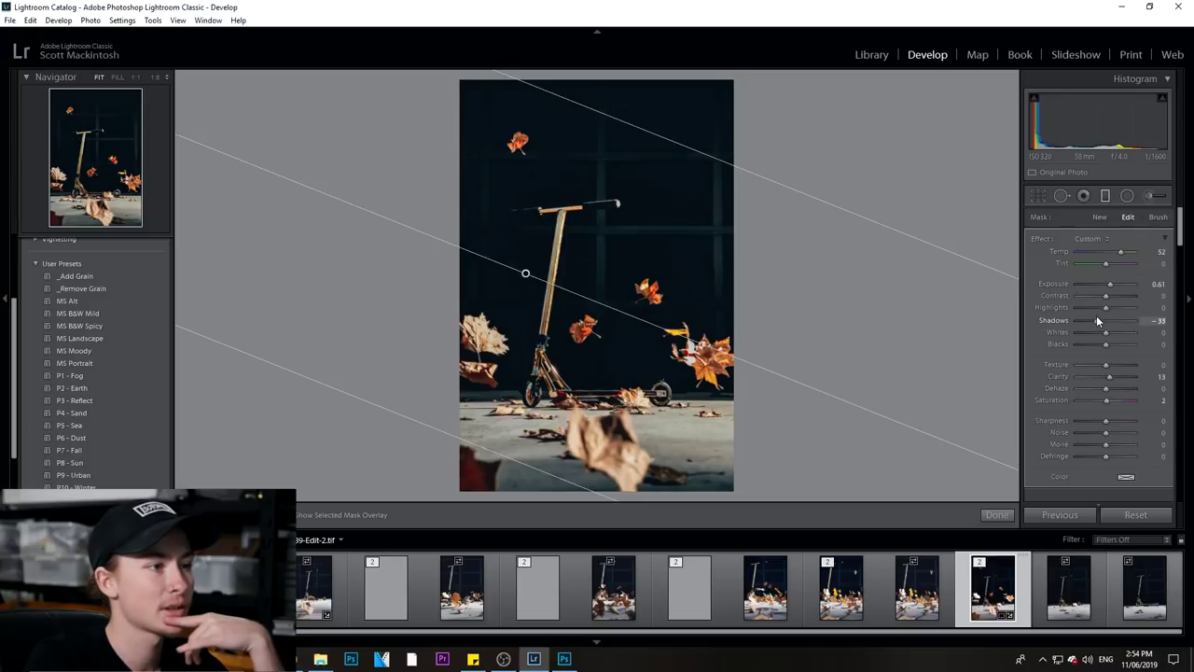
mouse_move(1097, 320)
mouse_down()
mouse_move(1114, 287)
mouse_move(1096, 317)
mouse_up()
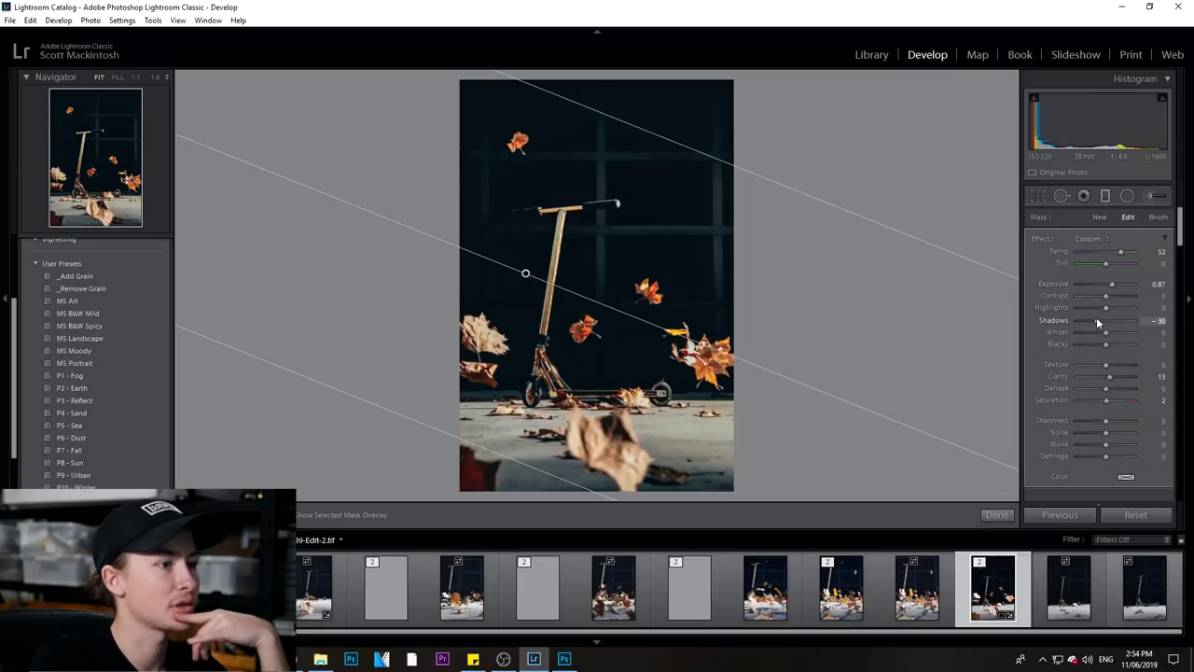
Step: Undo the filter edits, redo Tint back to −33, and check the handlebar at 1:1
key(ctrl+z)
key(ctrl+z)
key(ctrl+z)
key(ctrl+z)
key(ctrl+z)
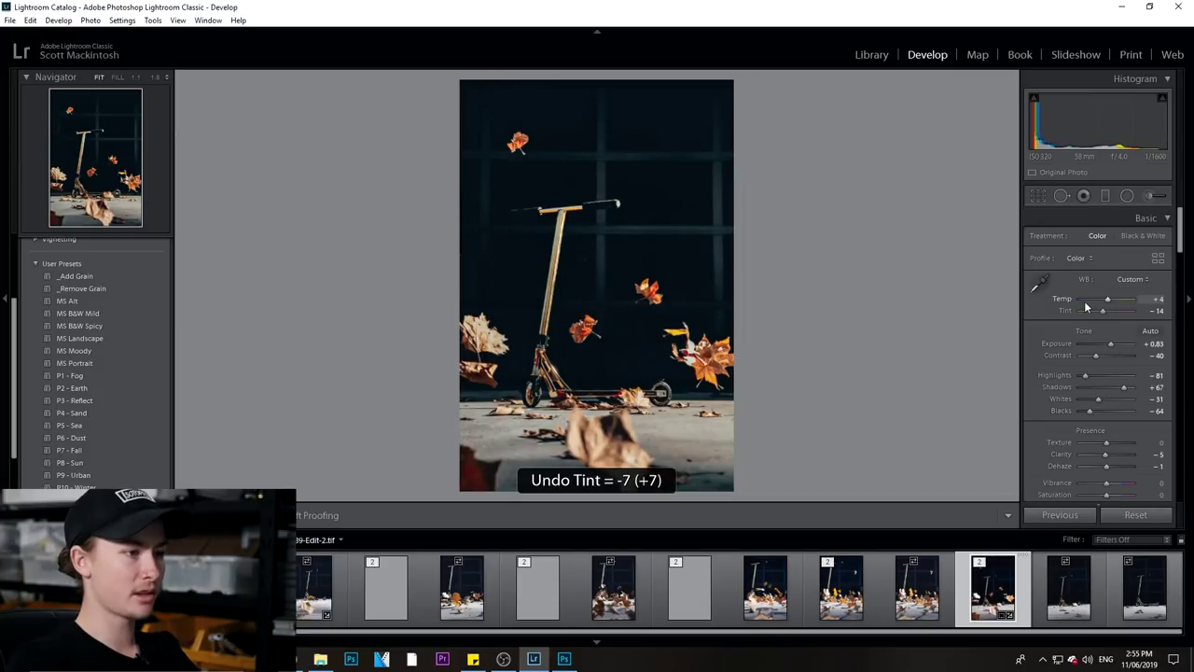
key(ctrl+y)
key(ctrl+y)
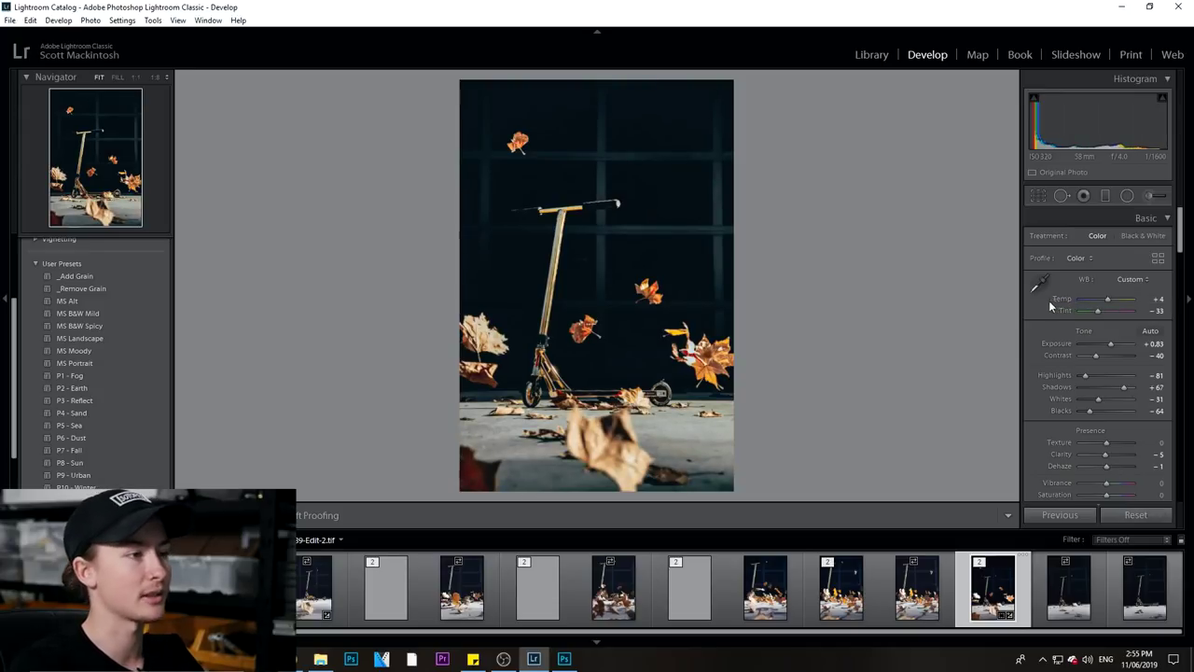
click(553, 219)
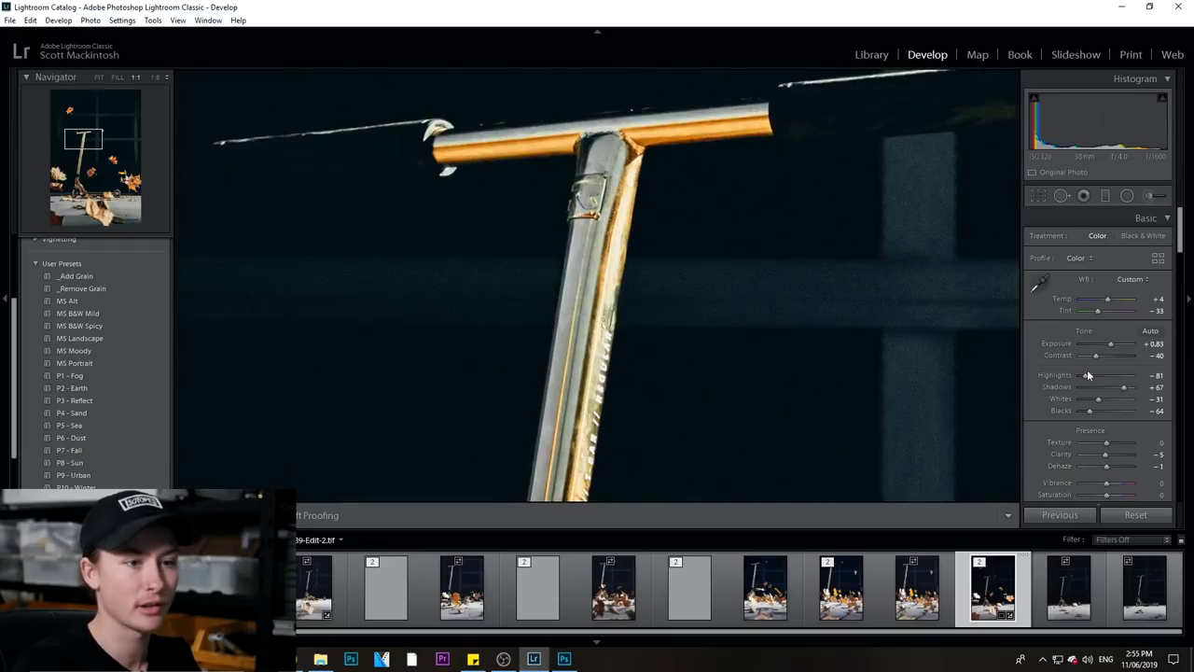
click(534, 289)
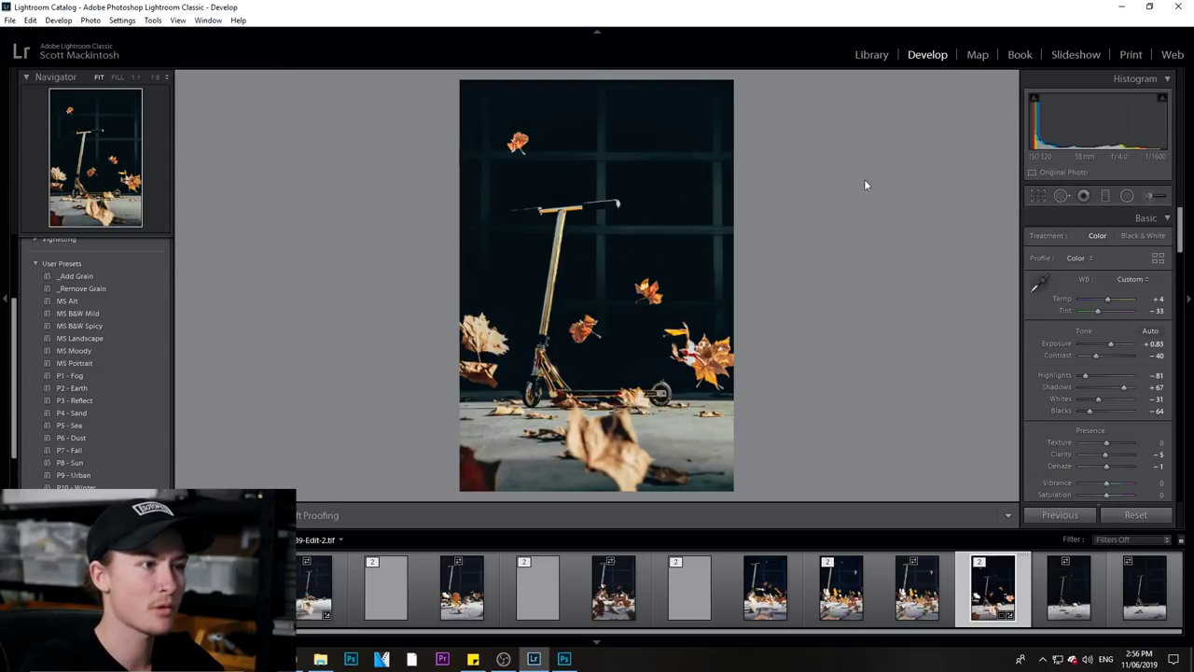
click(1037, 196)
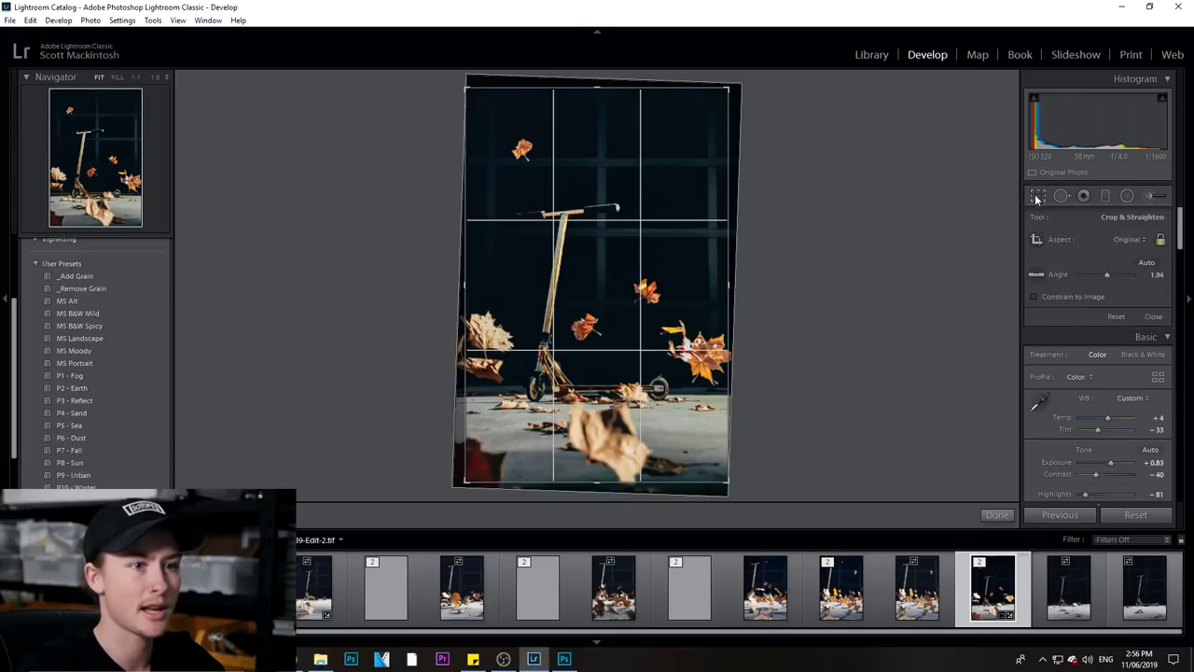
click(1129, 239)
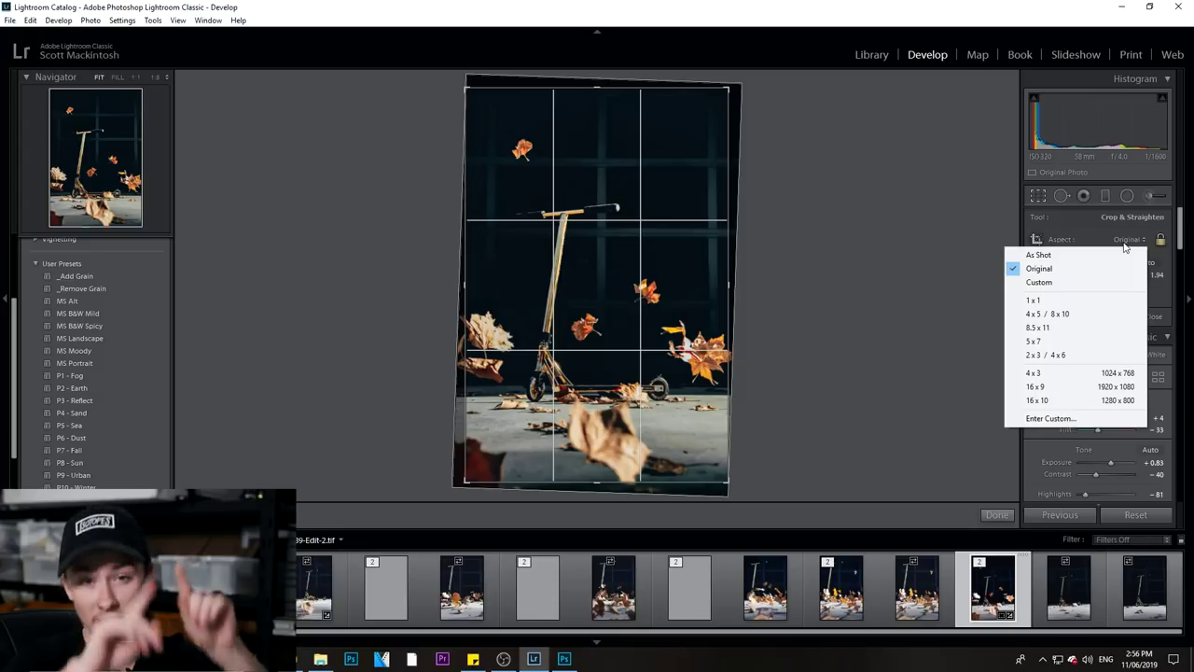
click(1056, 300)
drag(618, 357, 626, 331)
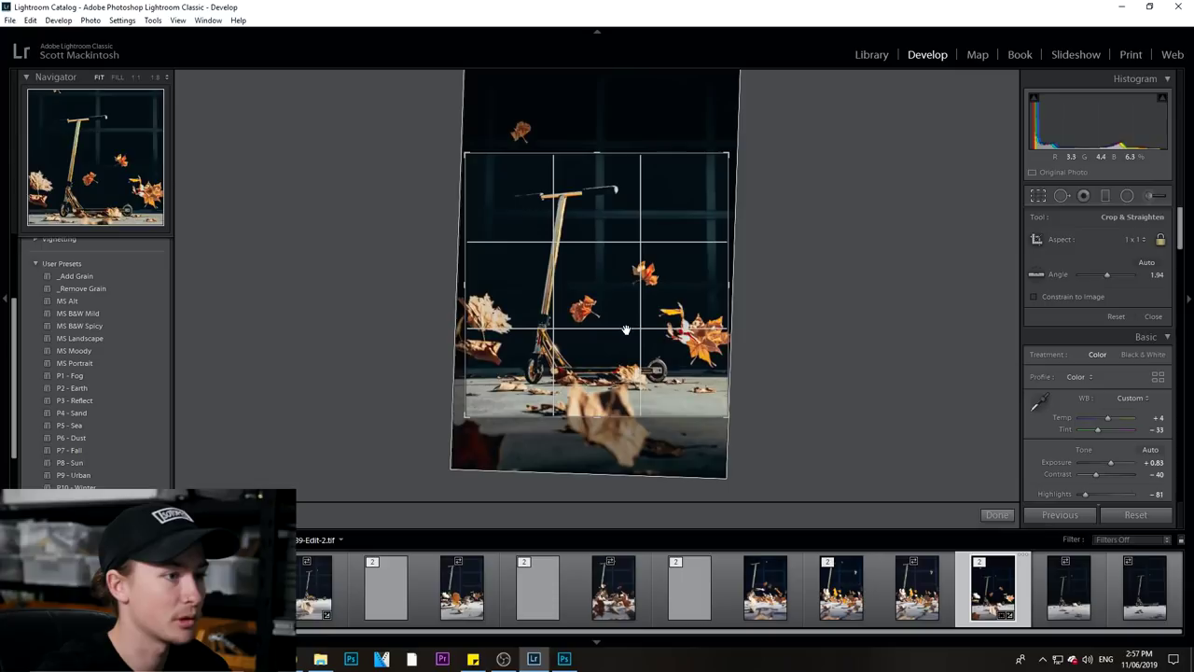
click(995, 514)
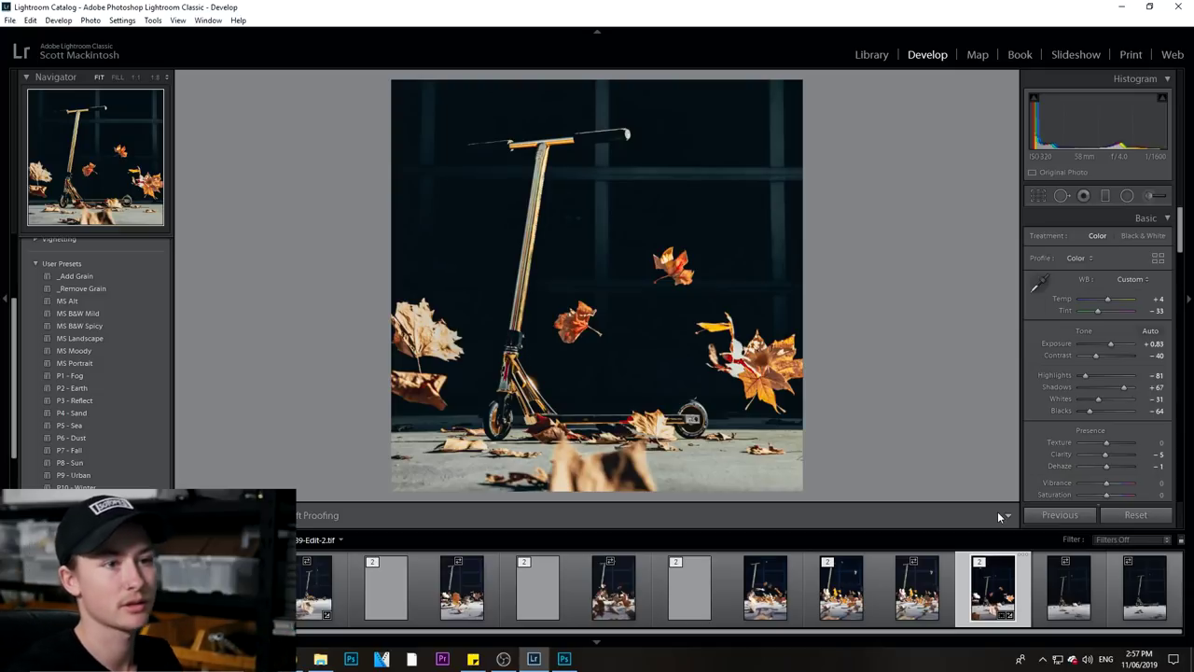
key(ctrl+z)
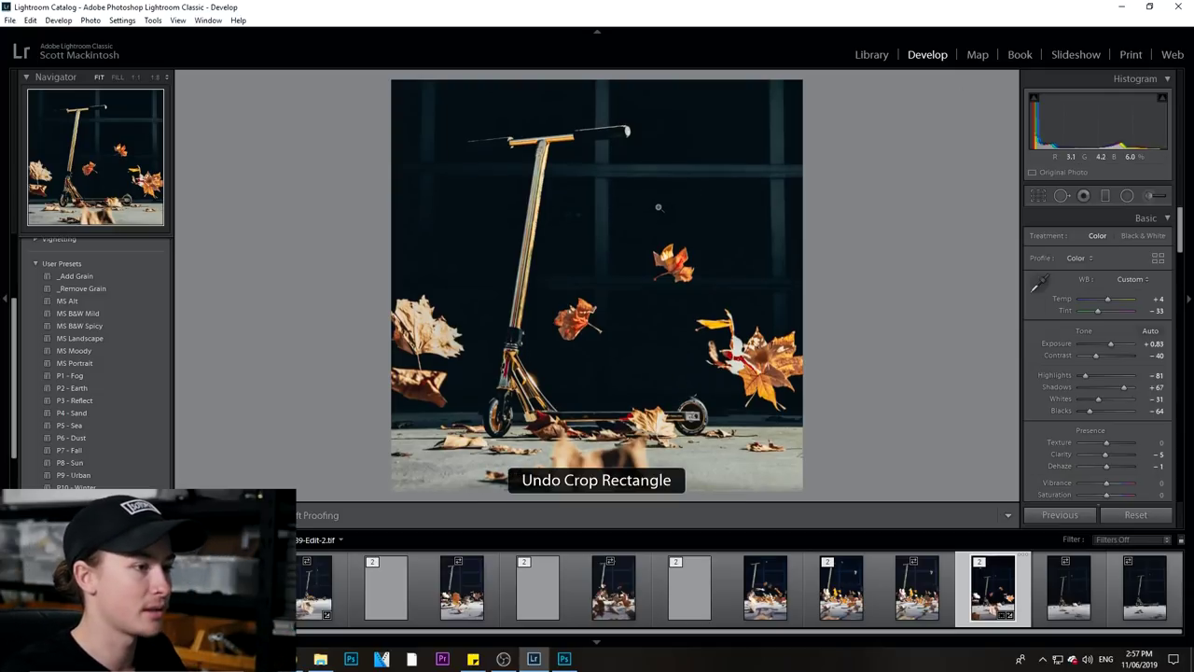
key(ctrl+z)
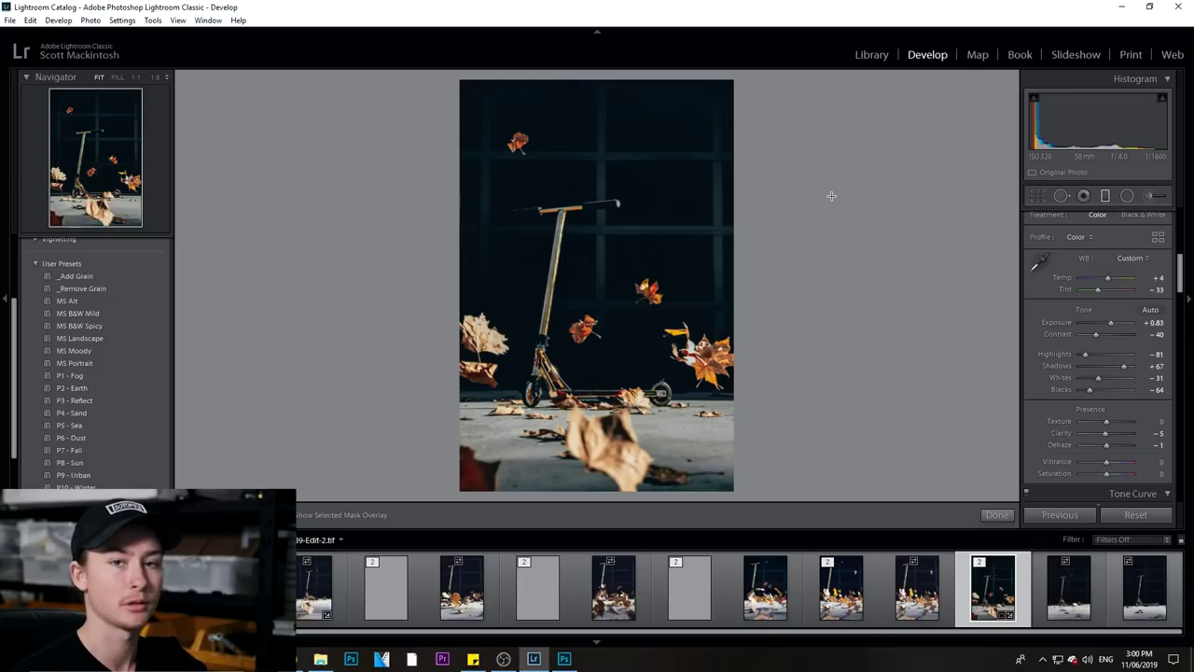
key(Right)
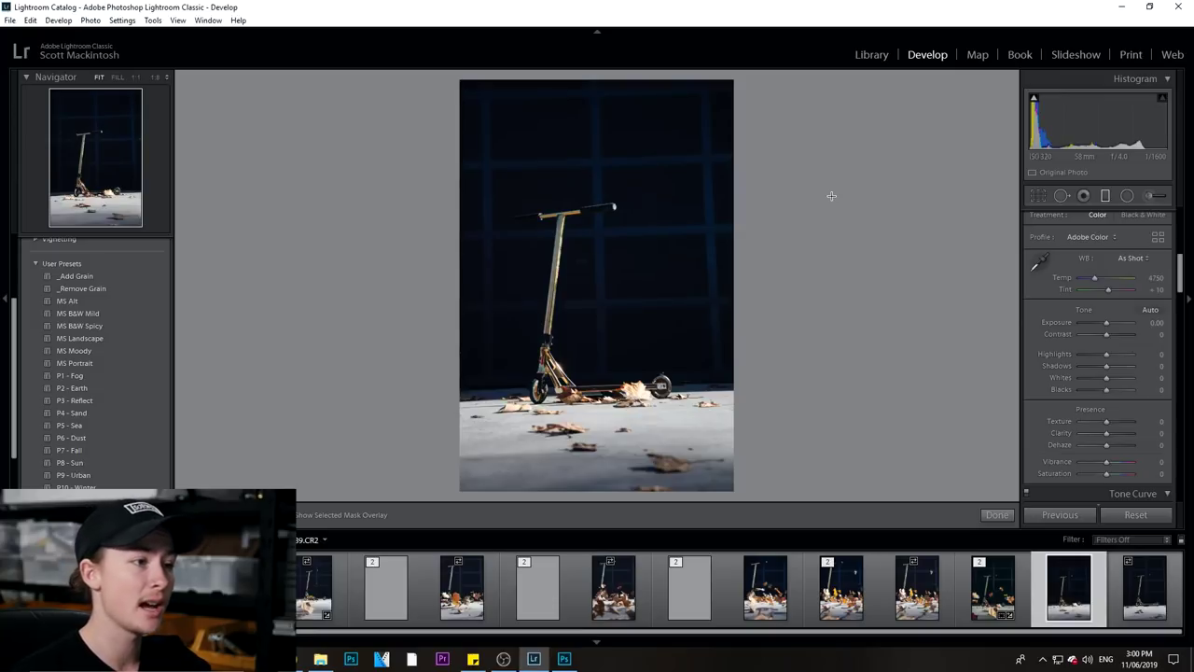
key(Left)
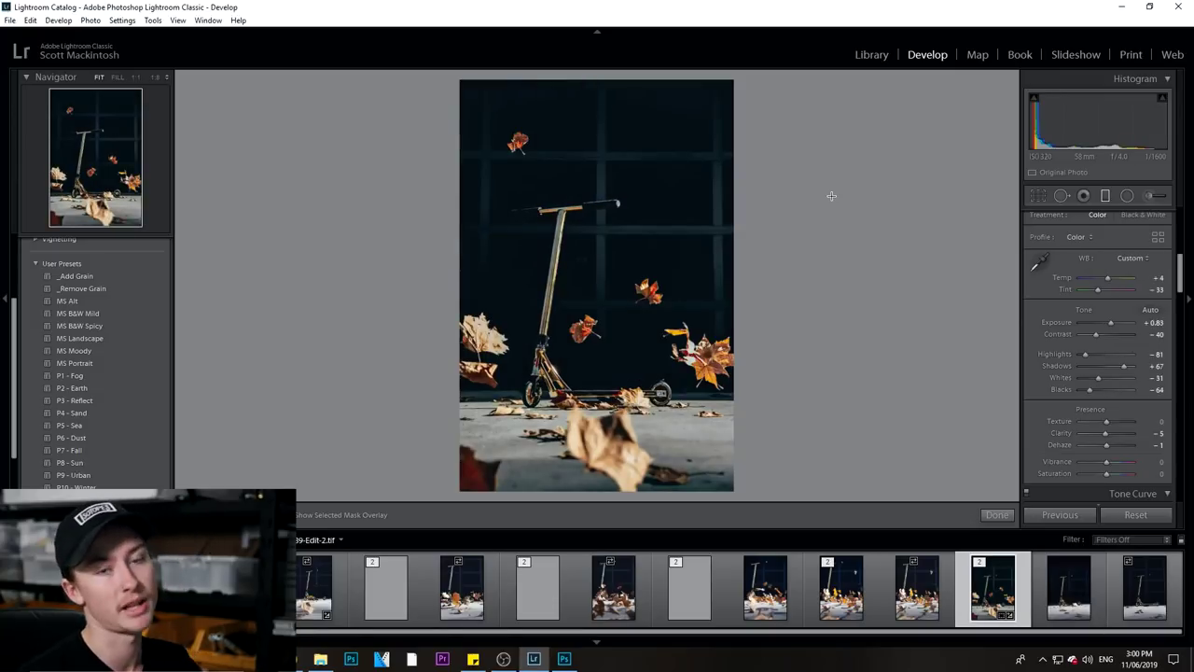
key(Right)
key(Left)
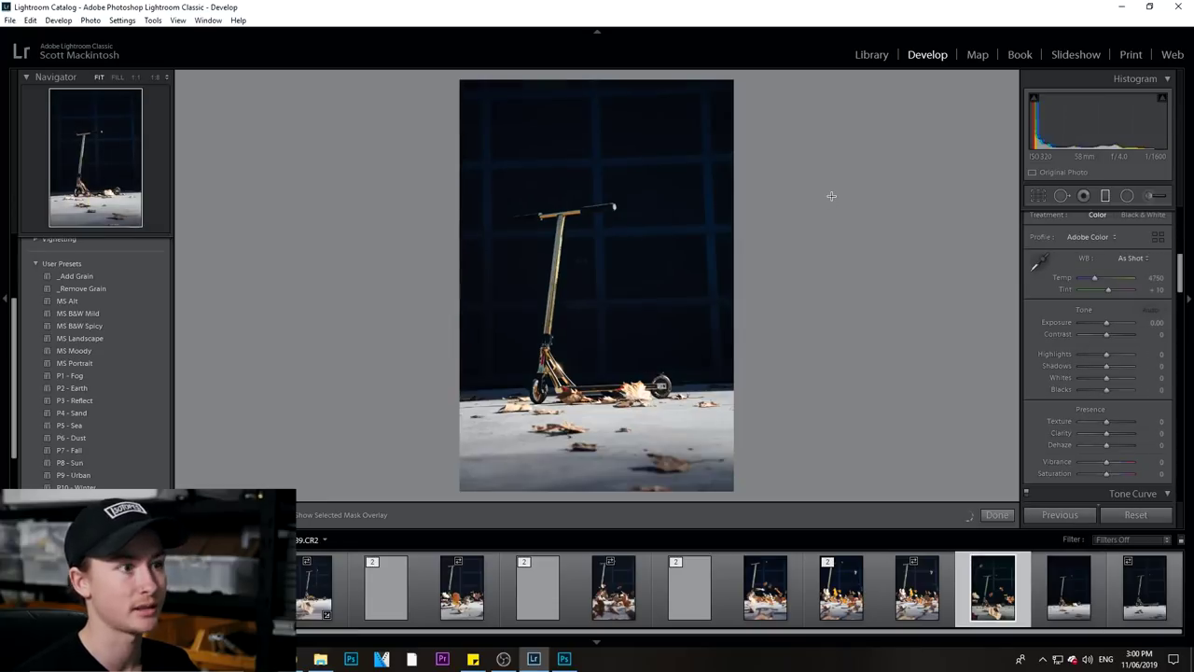
key(Right)
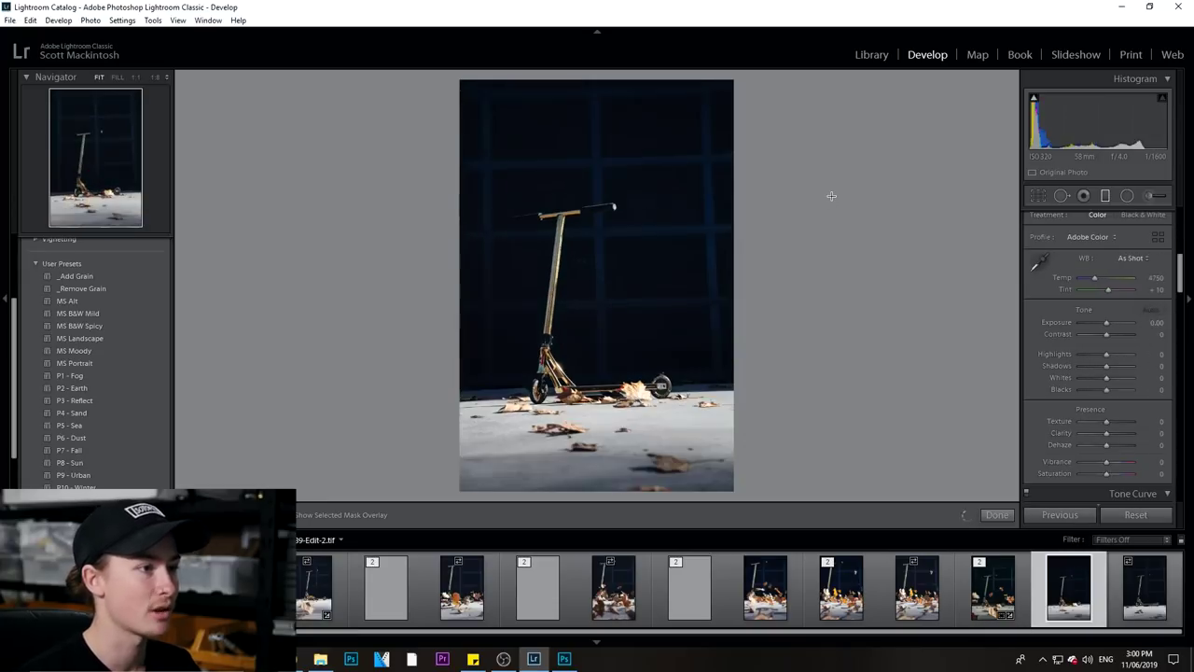
key(Left)
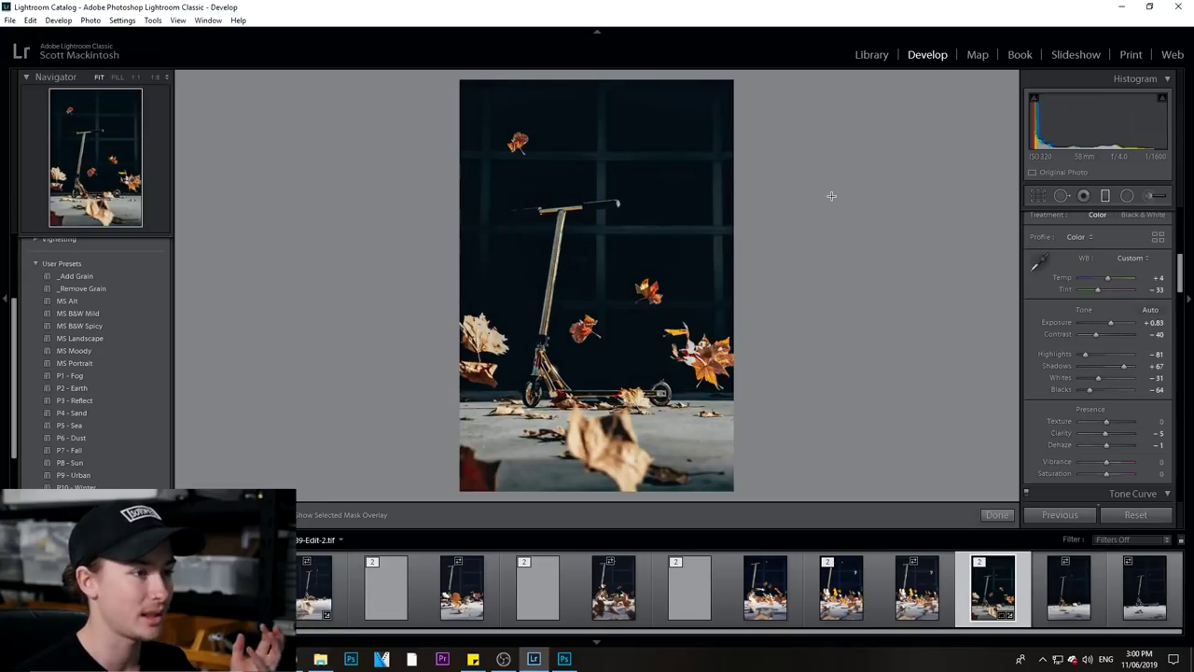